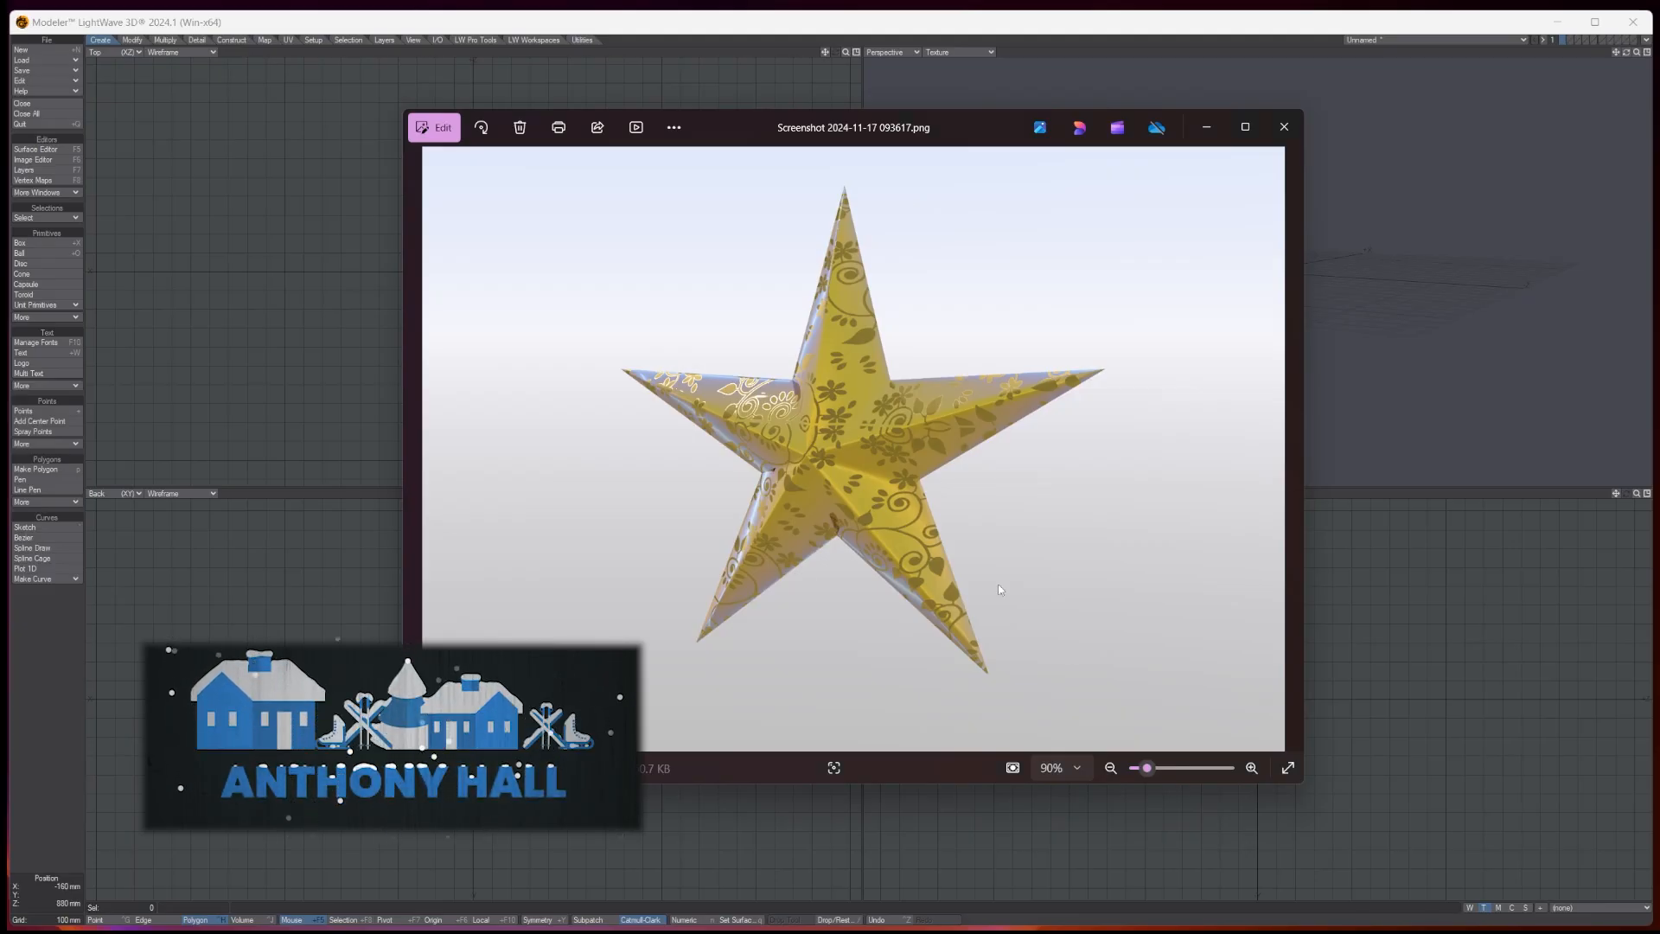
# Close the reference image and draw a disc with a radius of about 170 by 180 mm around the origin in the Right view
pyautogui.click(1285, 128)
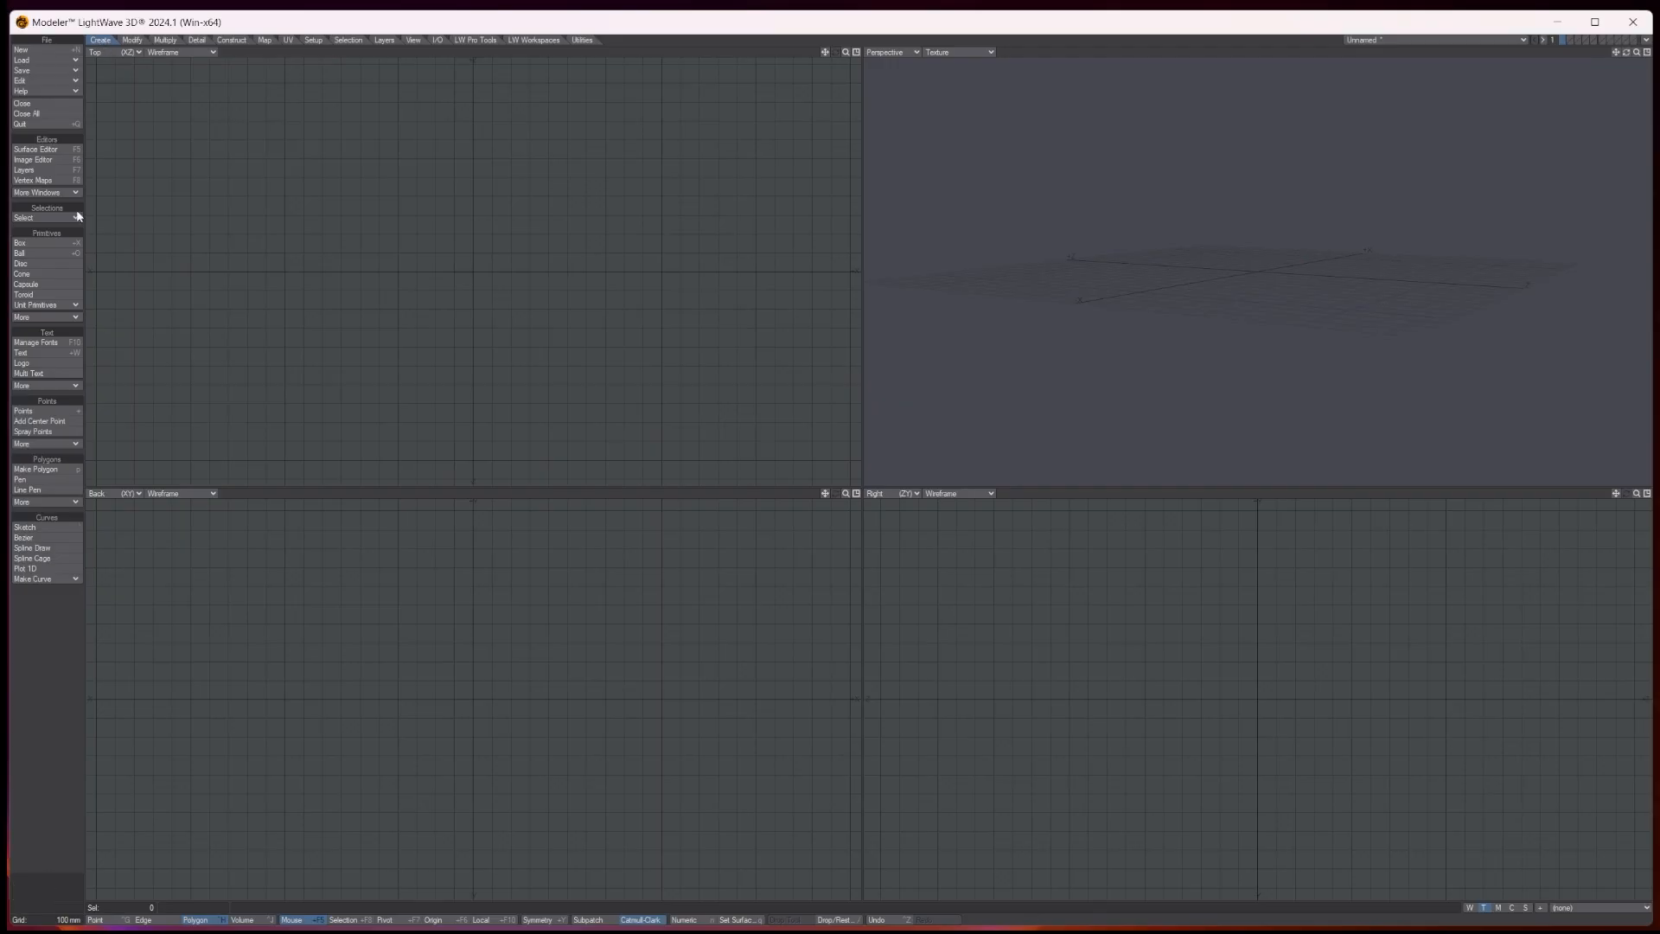
pyautogui.click(38, 264)
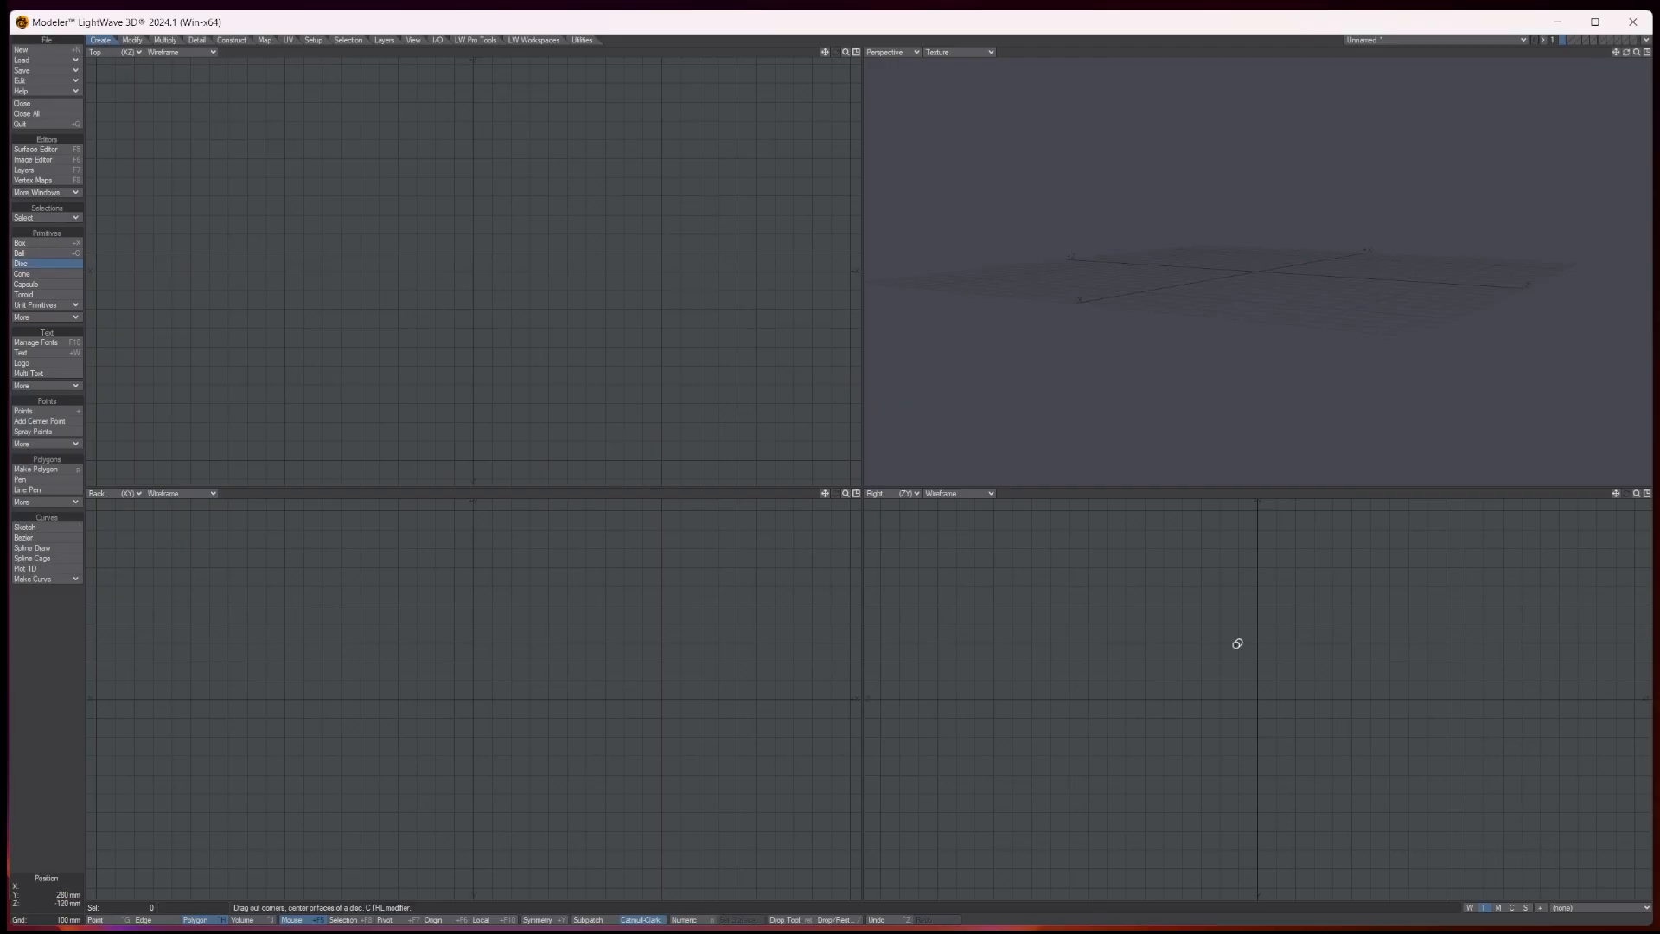
pyautogui.moveTo(1261, 702); pyautogui.dragTo(1296, 735)
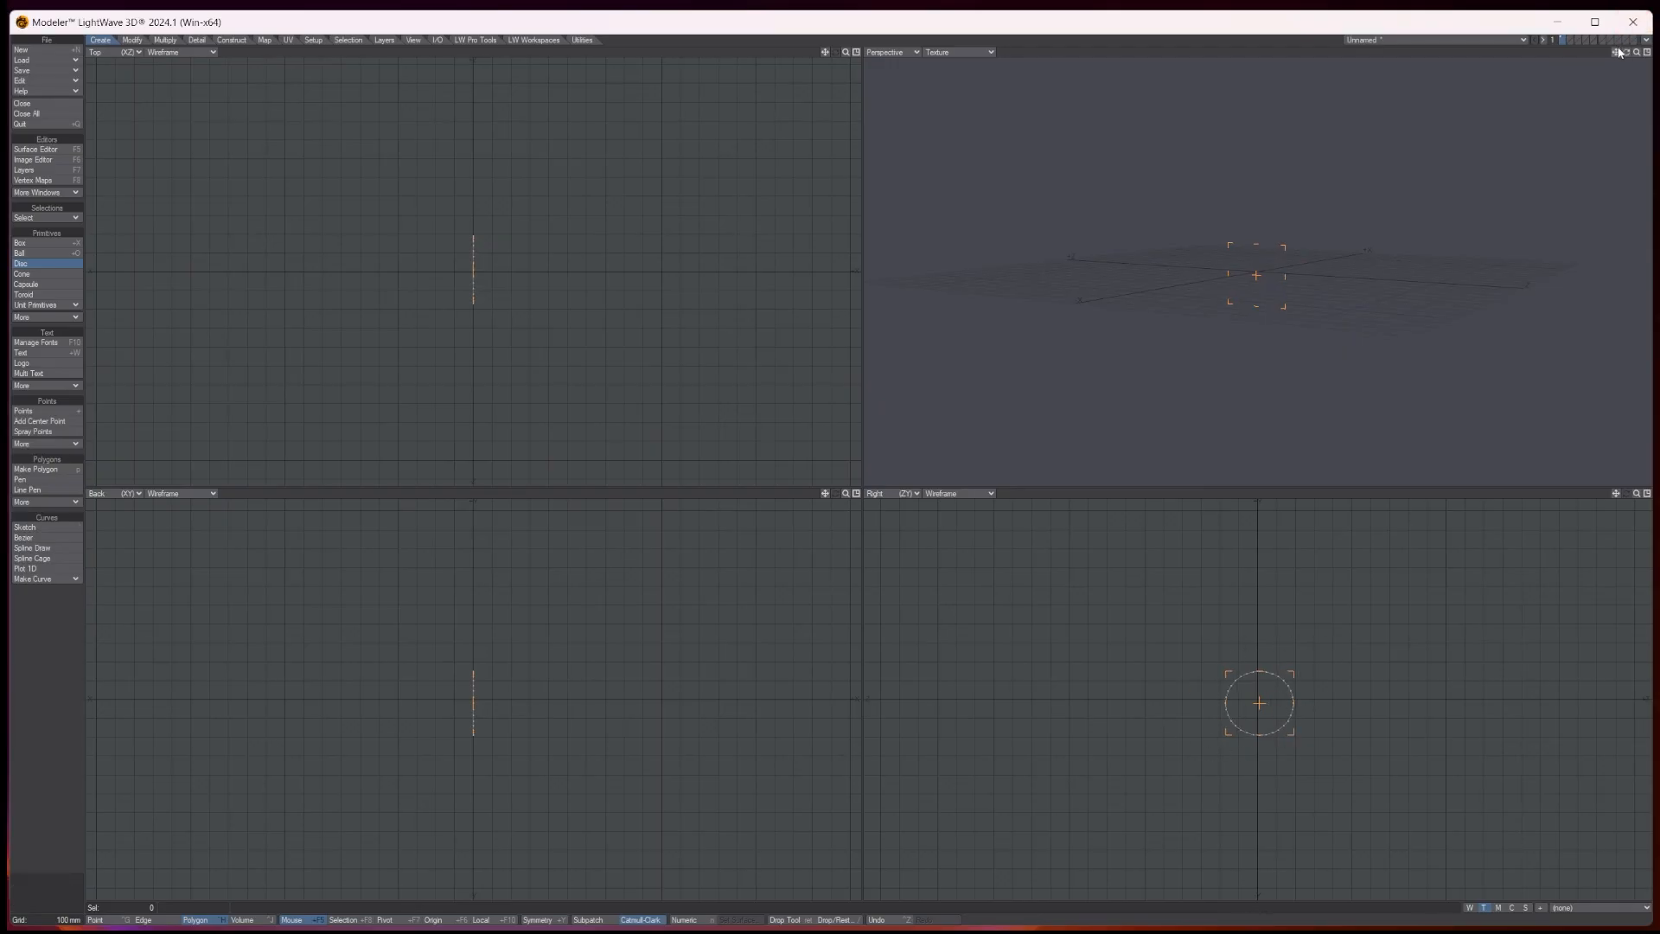
pyautogui.moveTo(1625, 53); pyautogui.dragTo(1651, 57)
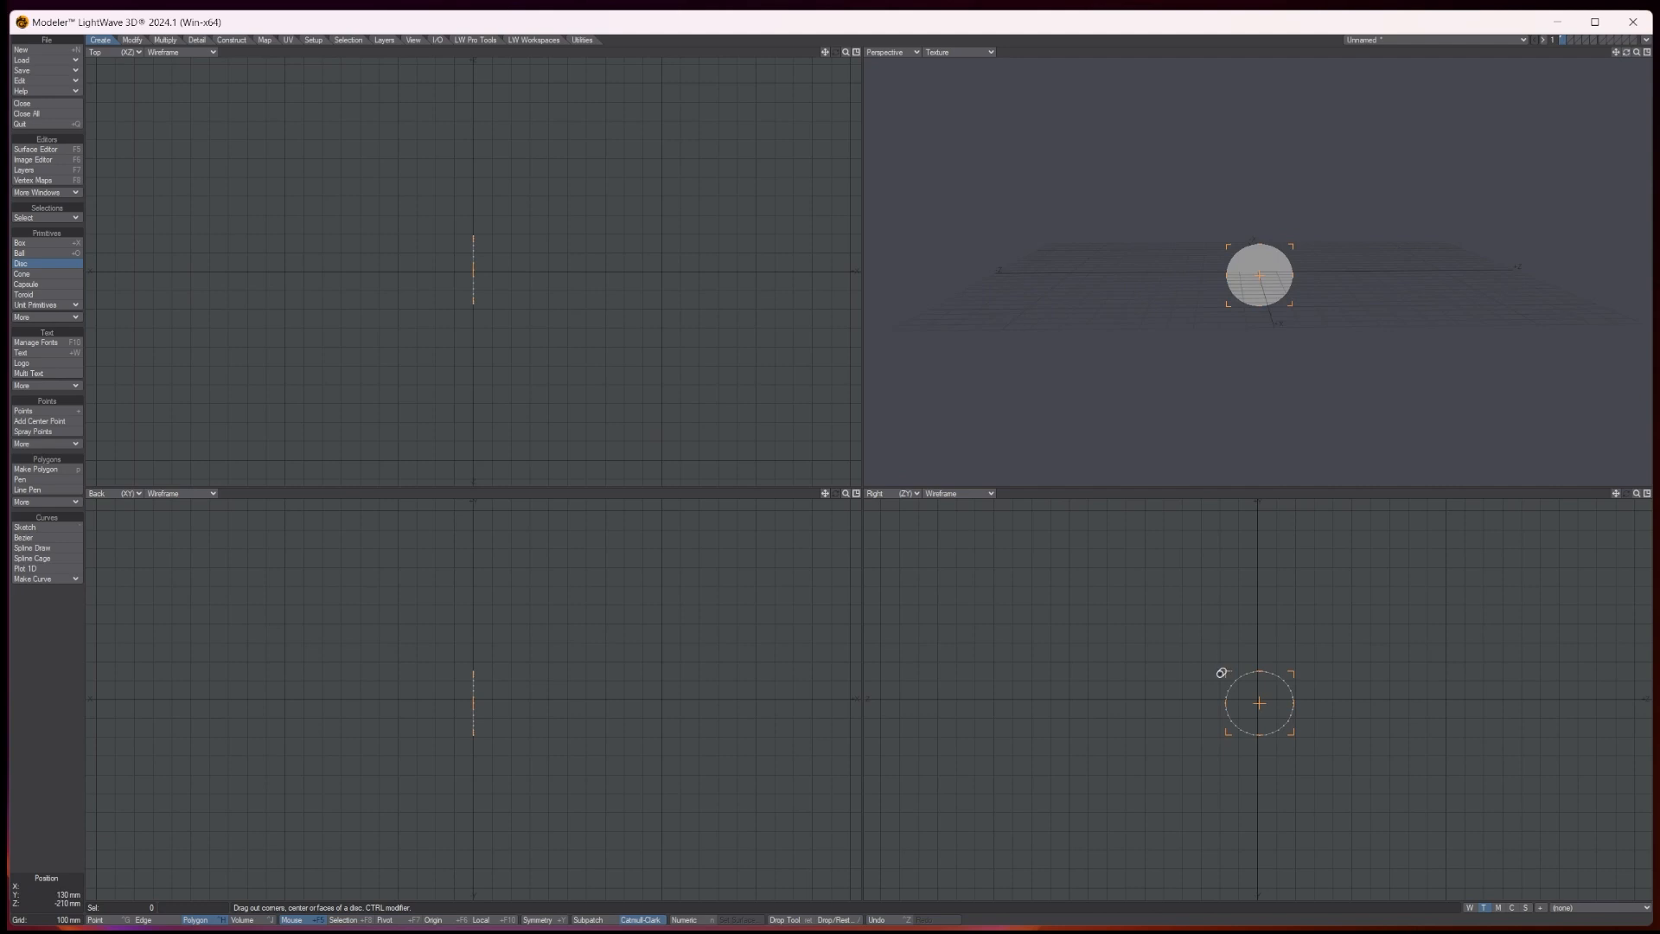
# Set the disc to 10 sides and its centre Y and Z to 0, then finish the disc
pyautogui.press('n')
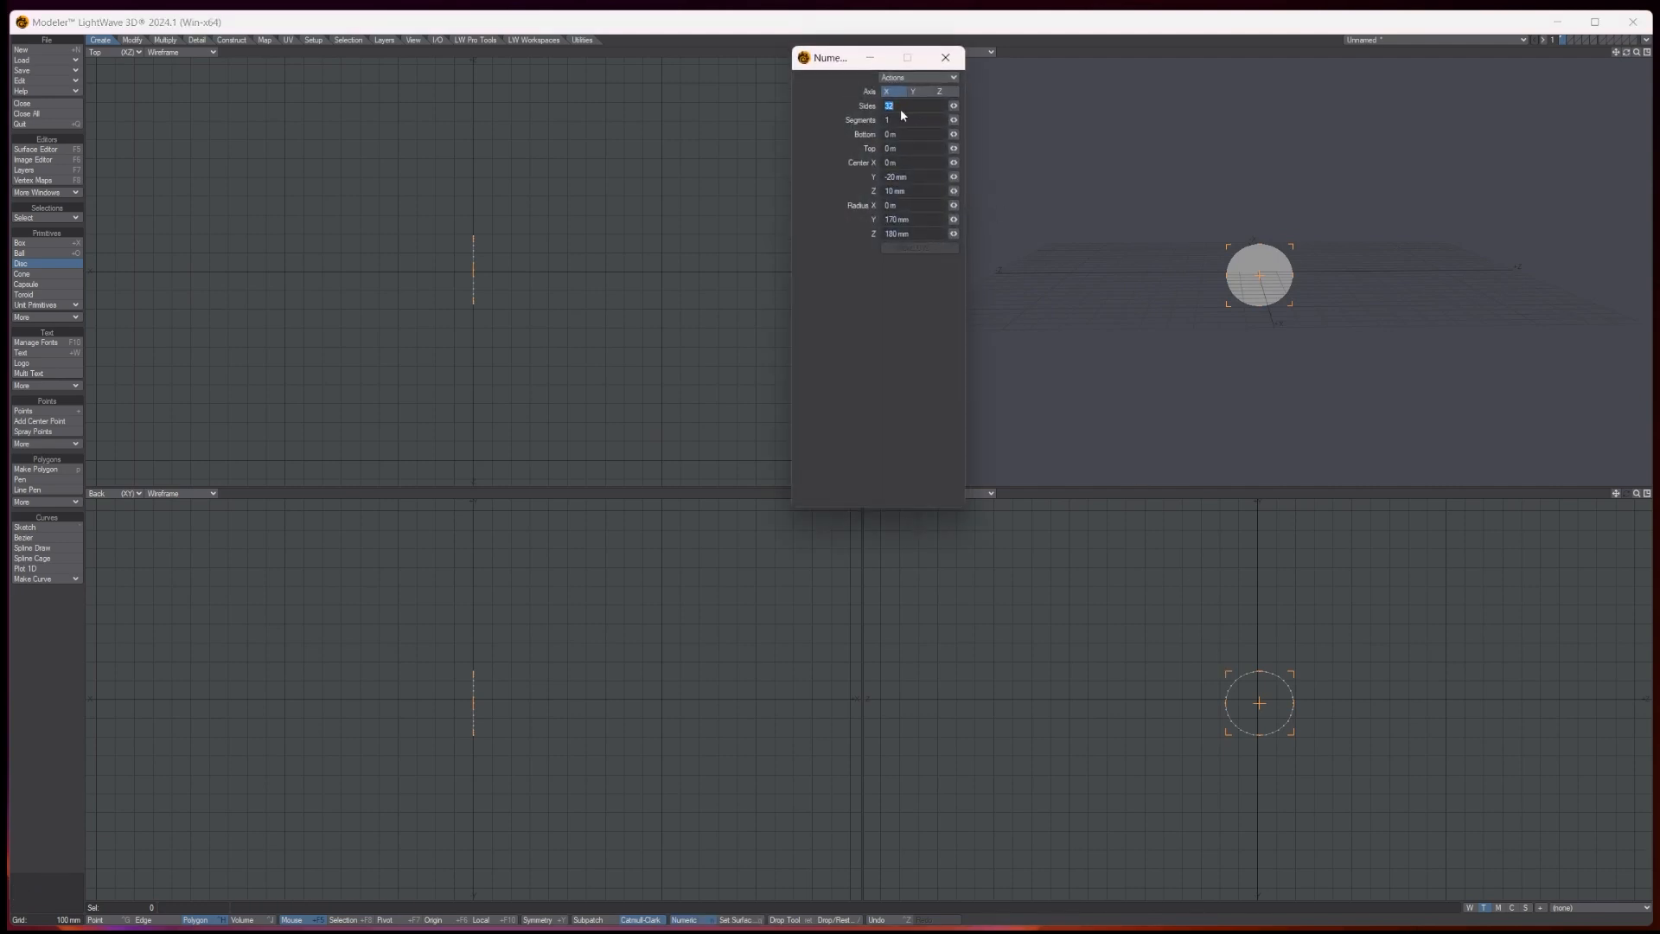
pyautogui.moveTo(901, 108); pyautogui.dragTo(878, 113)
pyautogui.write('10')
pyautogui.press('Tab')
pyautogui.click(871, 176)
pyautogui.write('0')
pyautogui.press('Tab')
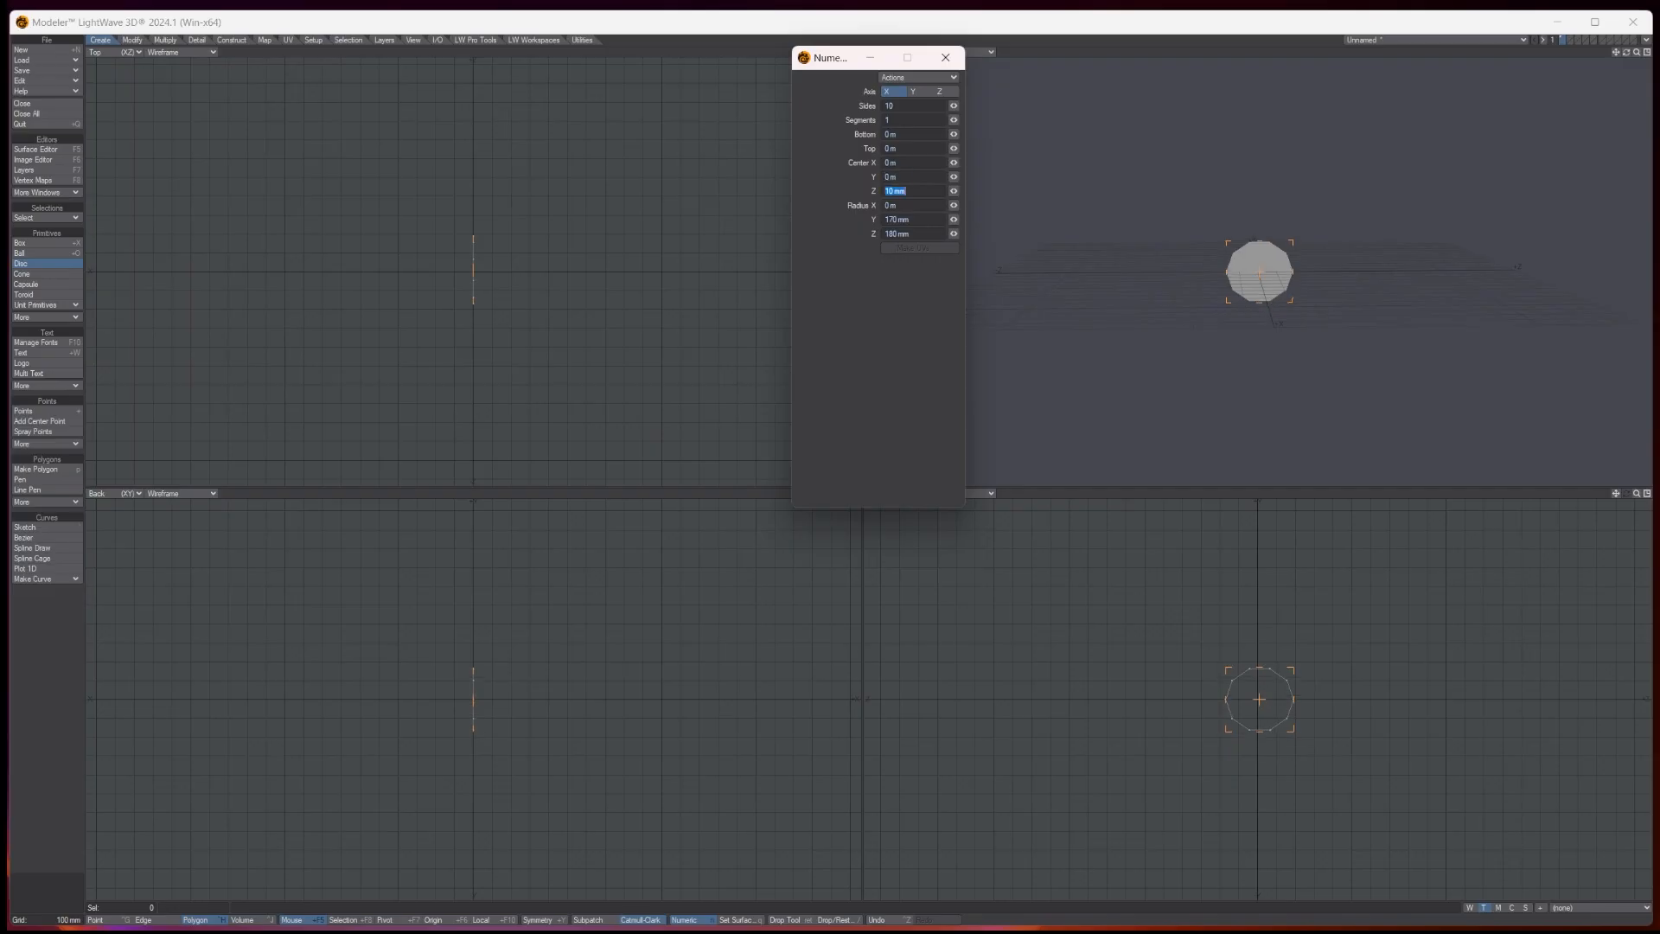
pyautogui.write('0')
pyautogui.press('Tab')
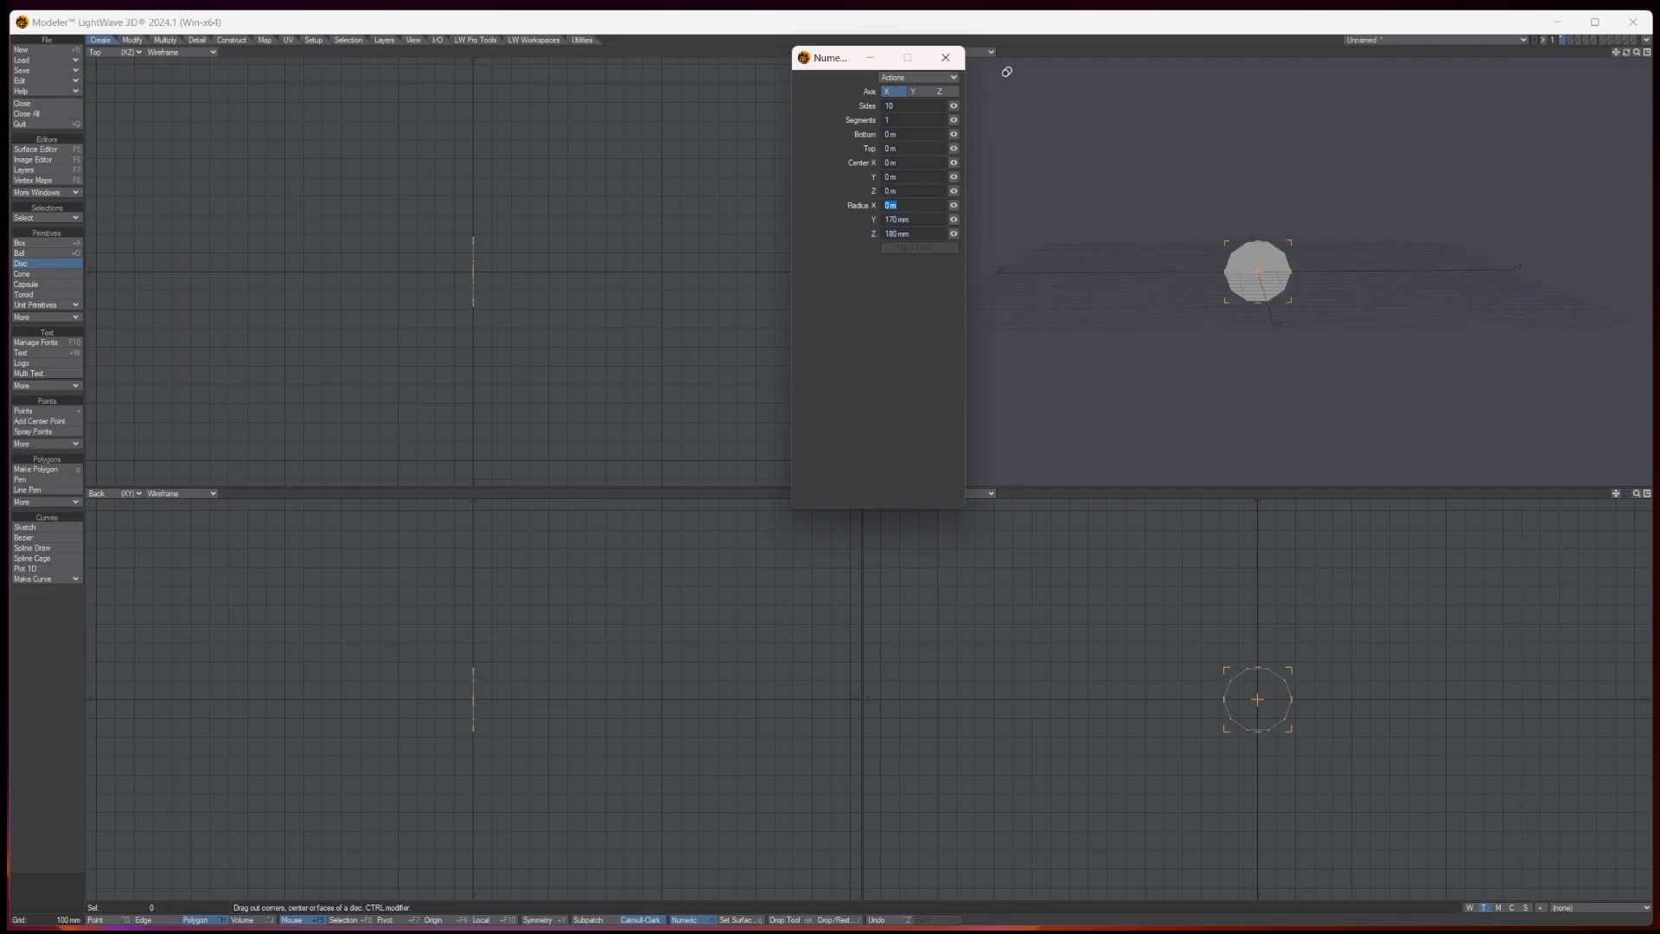
pyautogui.click(945, 58)
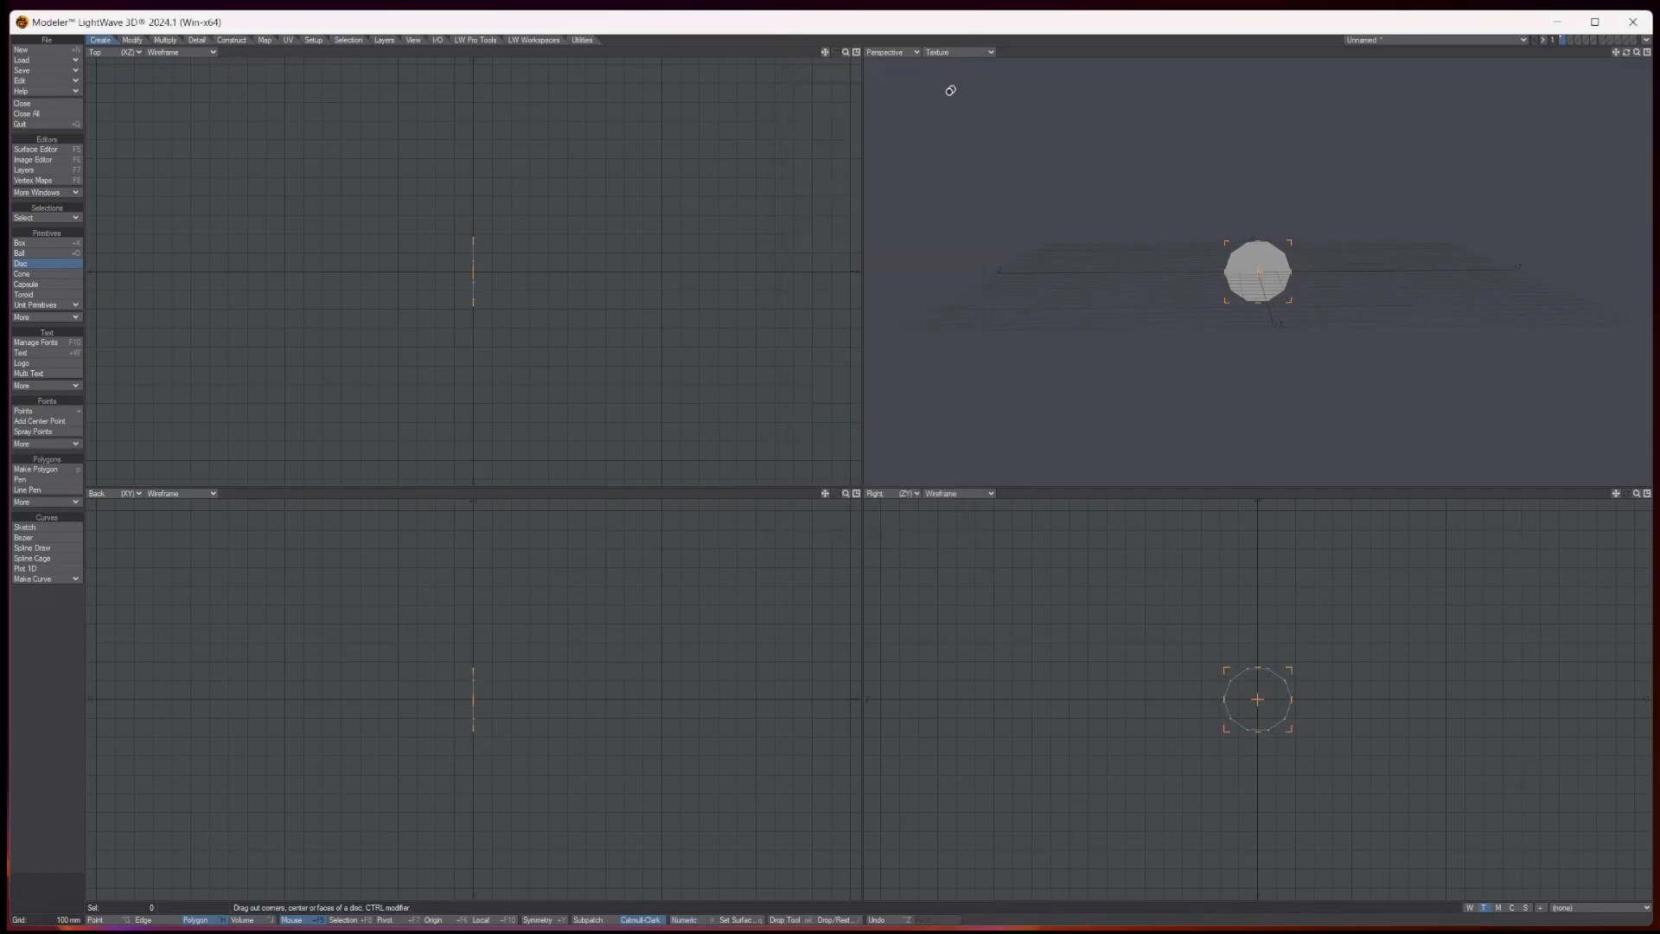
pyautogui.press('space')
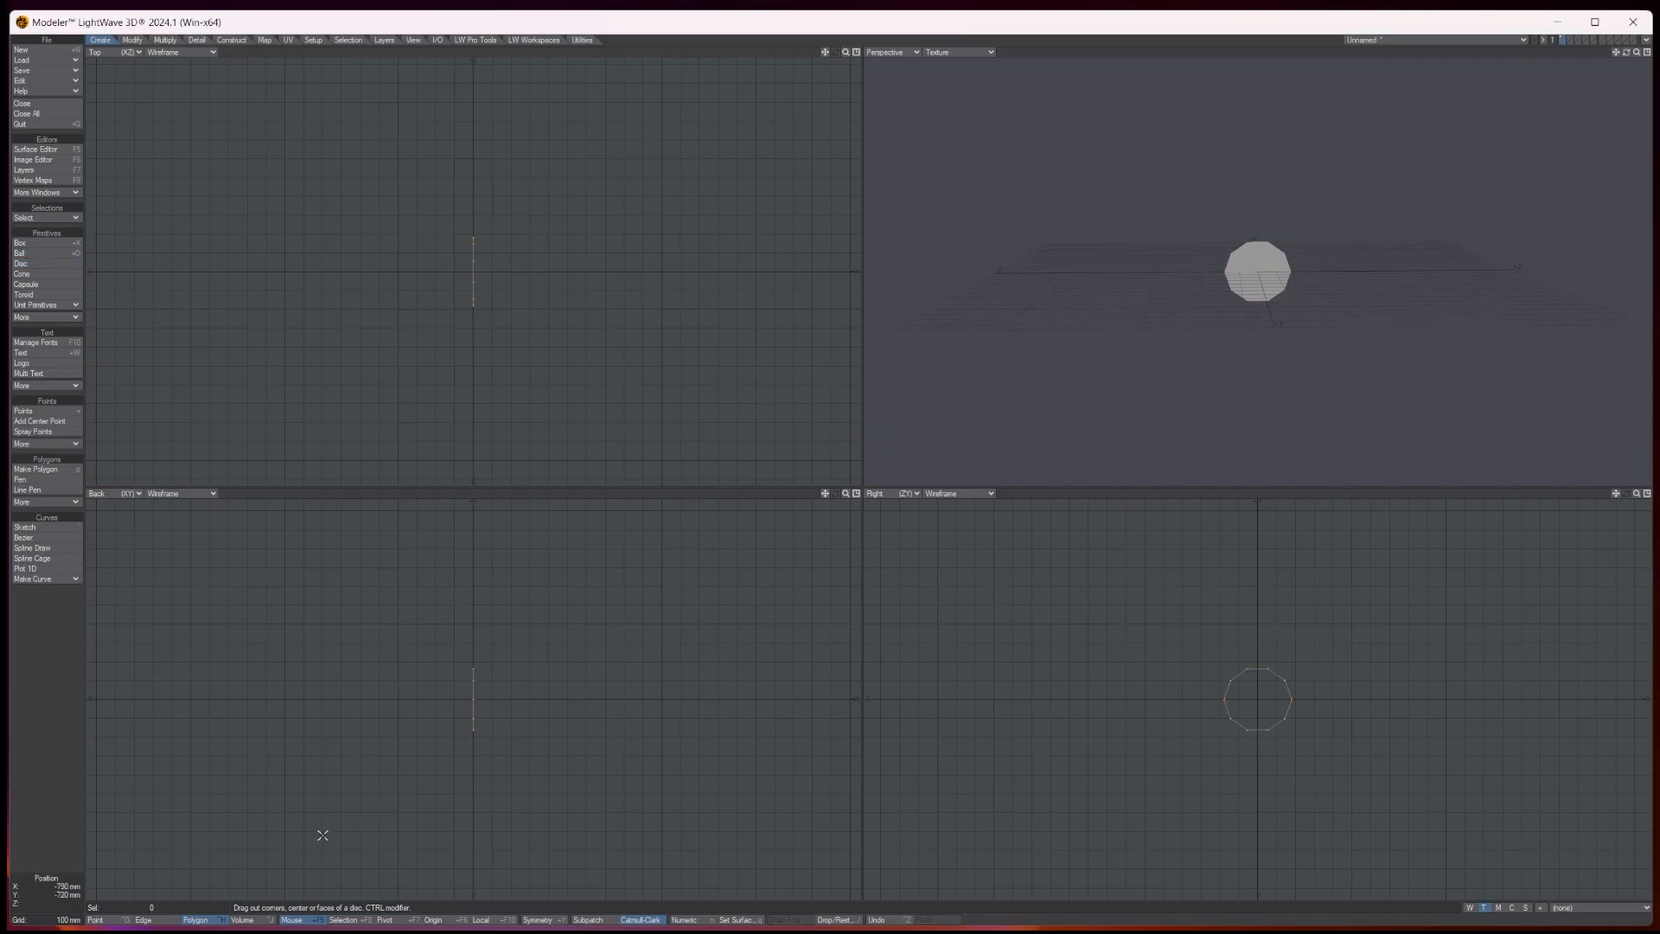
# Select every other point of the disc and shrink them toward the centre in Pivot mode to form a five-pointed star
pyautogui.click(97, 919)
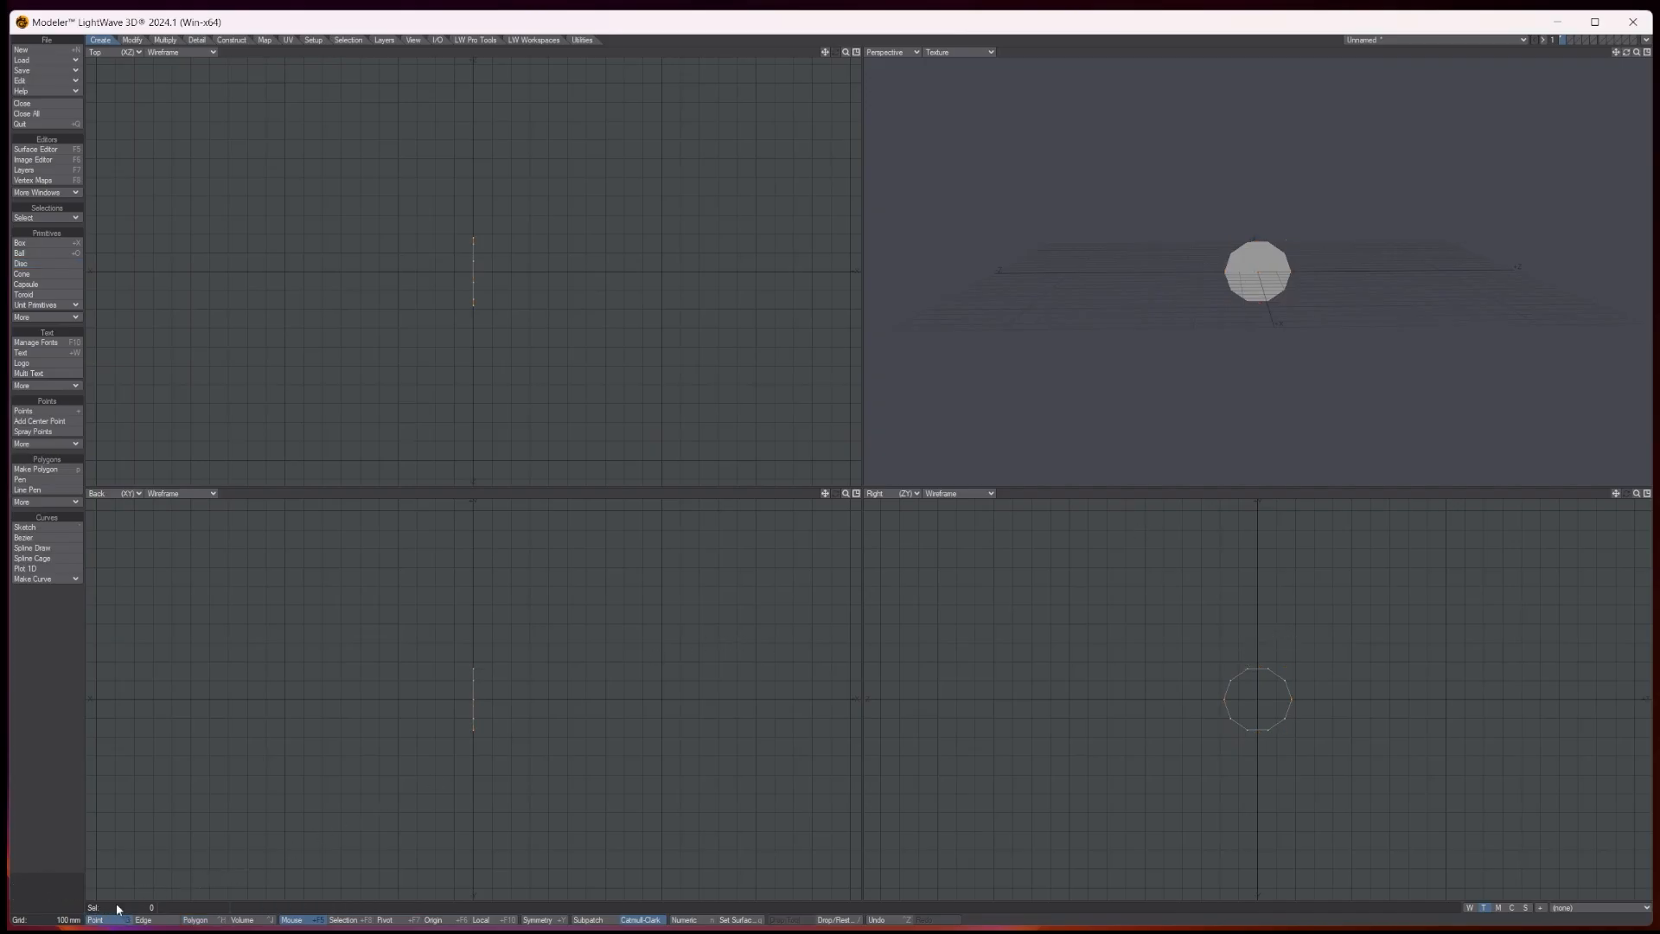
pyautogui.click(1246, 667)
pyautogui.click(131, 41)
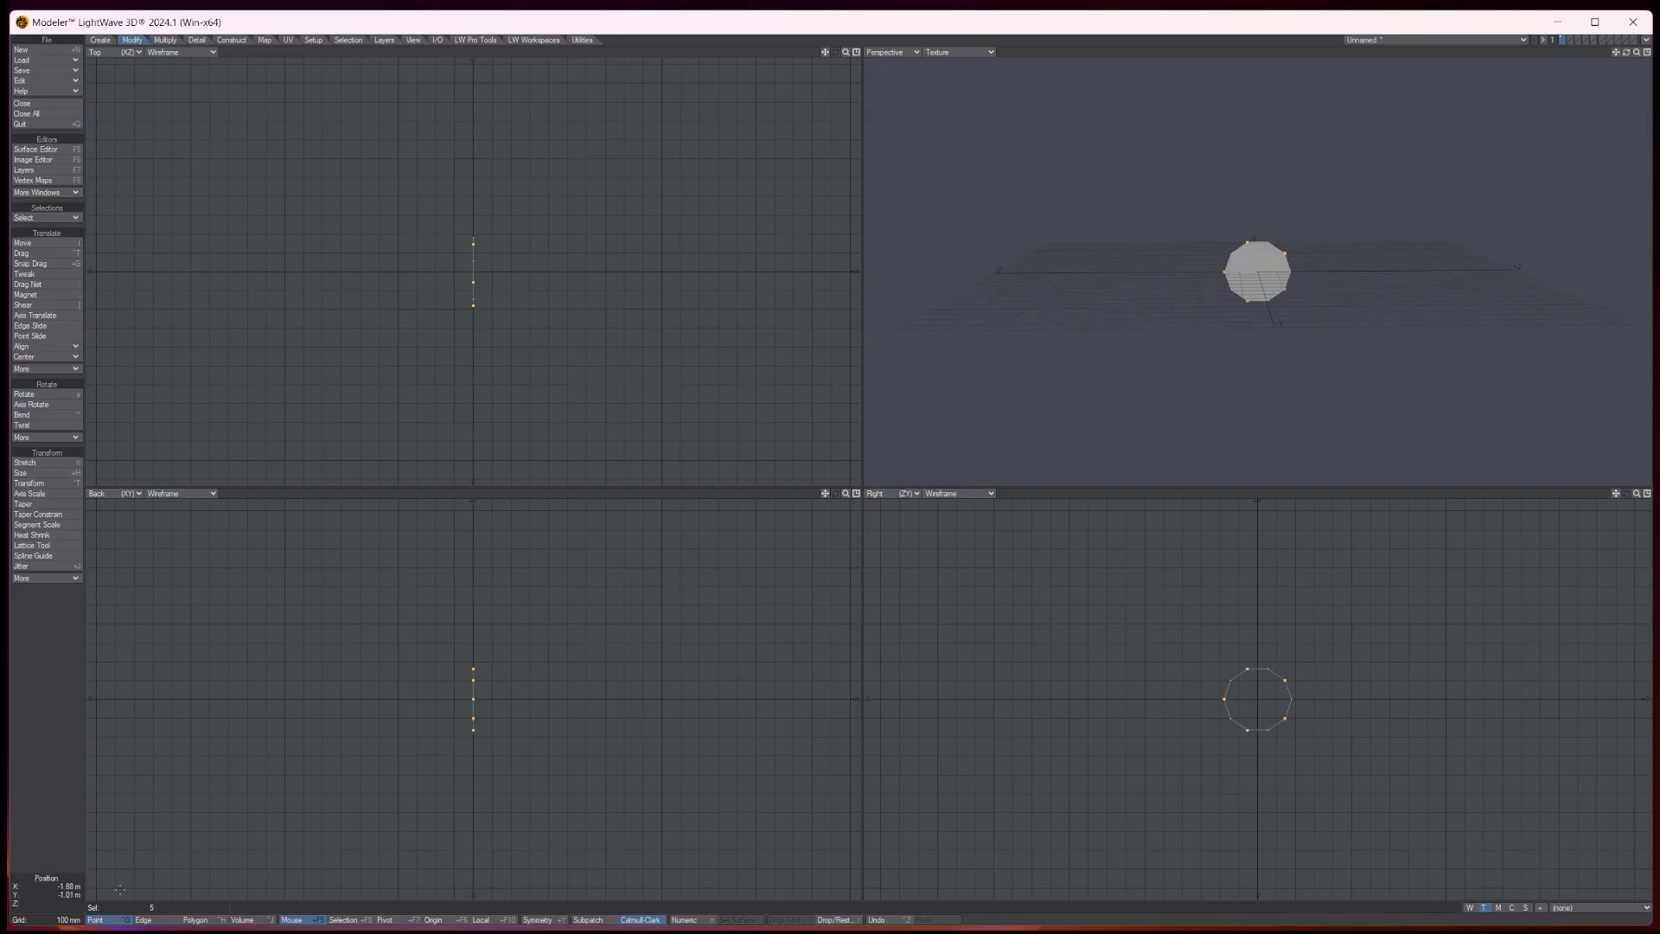
pyautogui.click(386, 921)
pyautogui.click(24, 473)
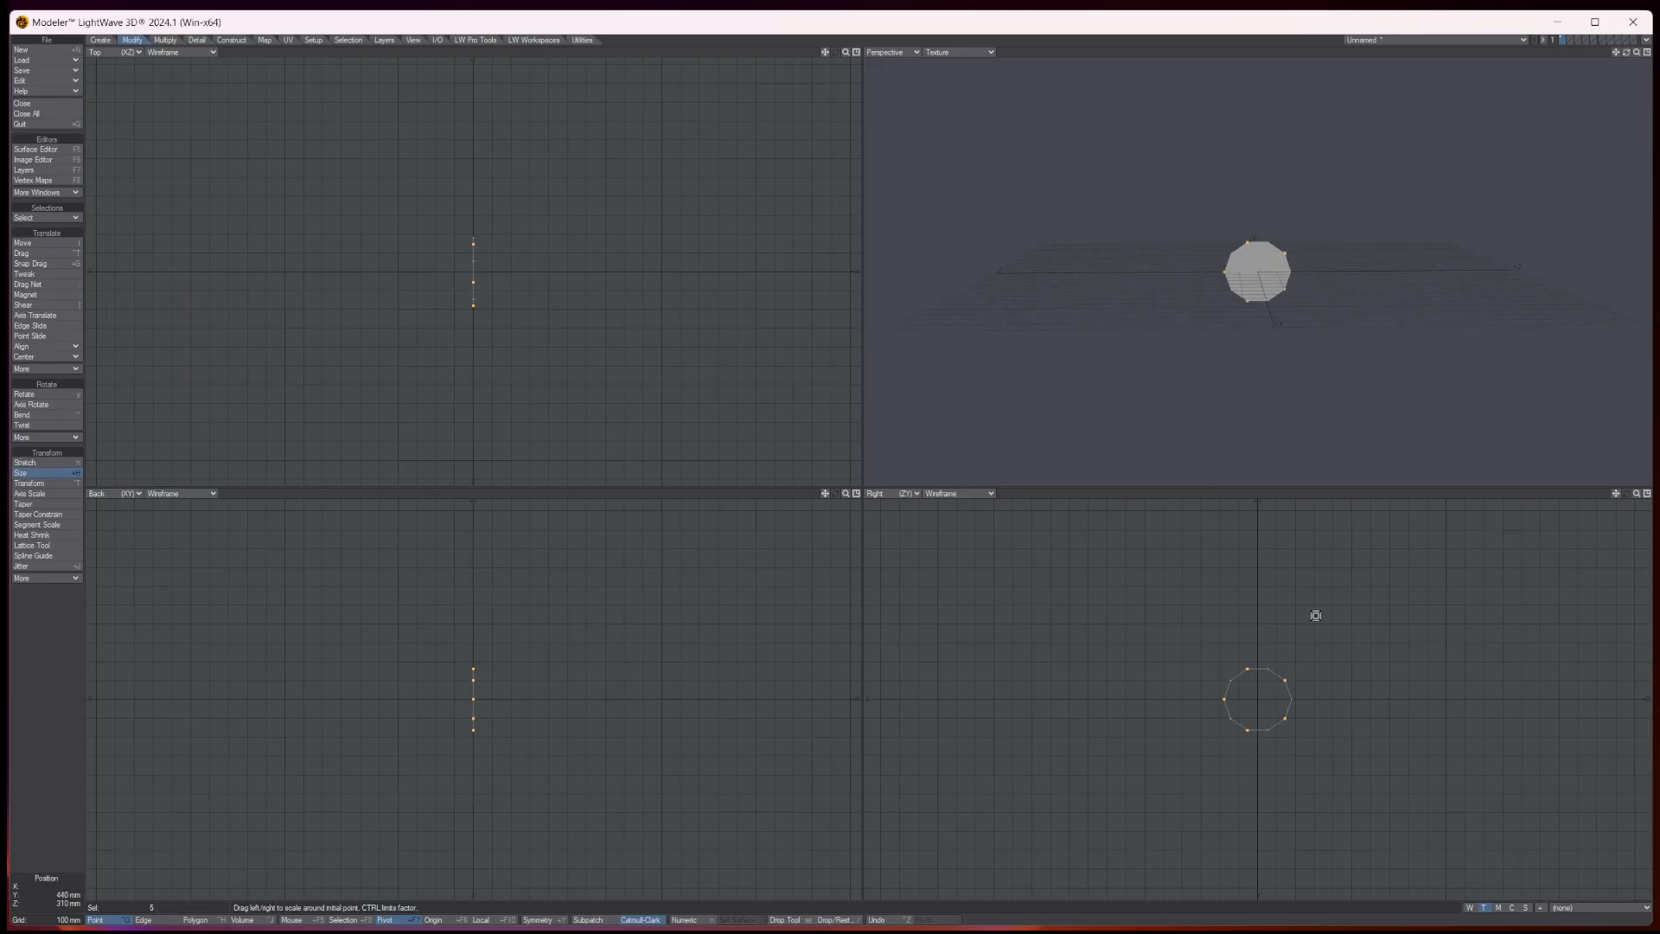
pyautogui.moveTo(1259, 697); pyautogui.dragTo(1206, 697)
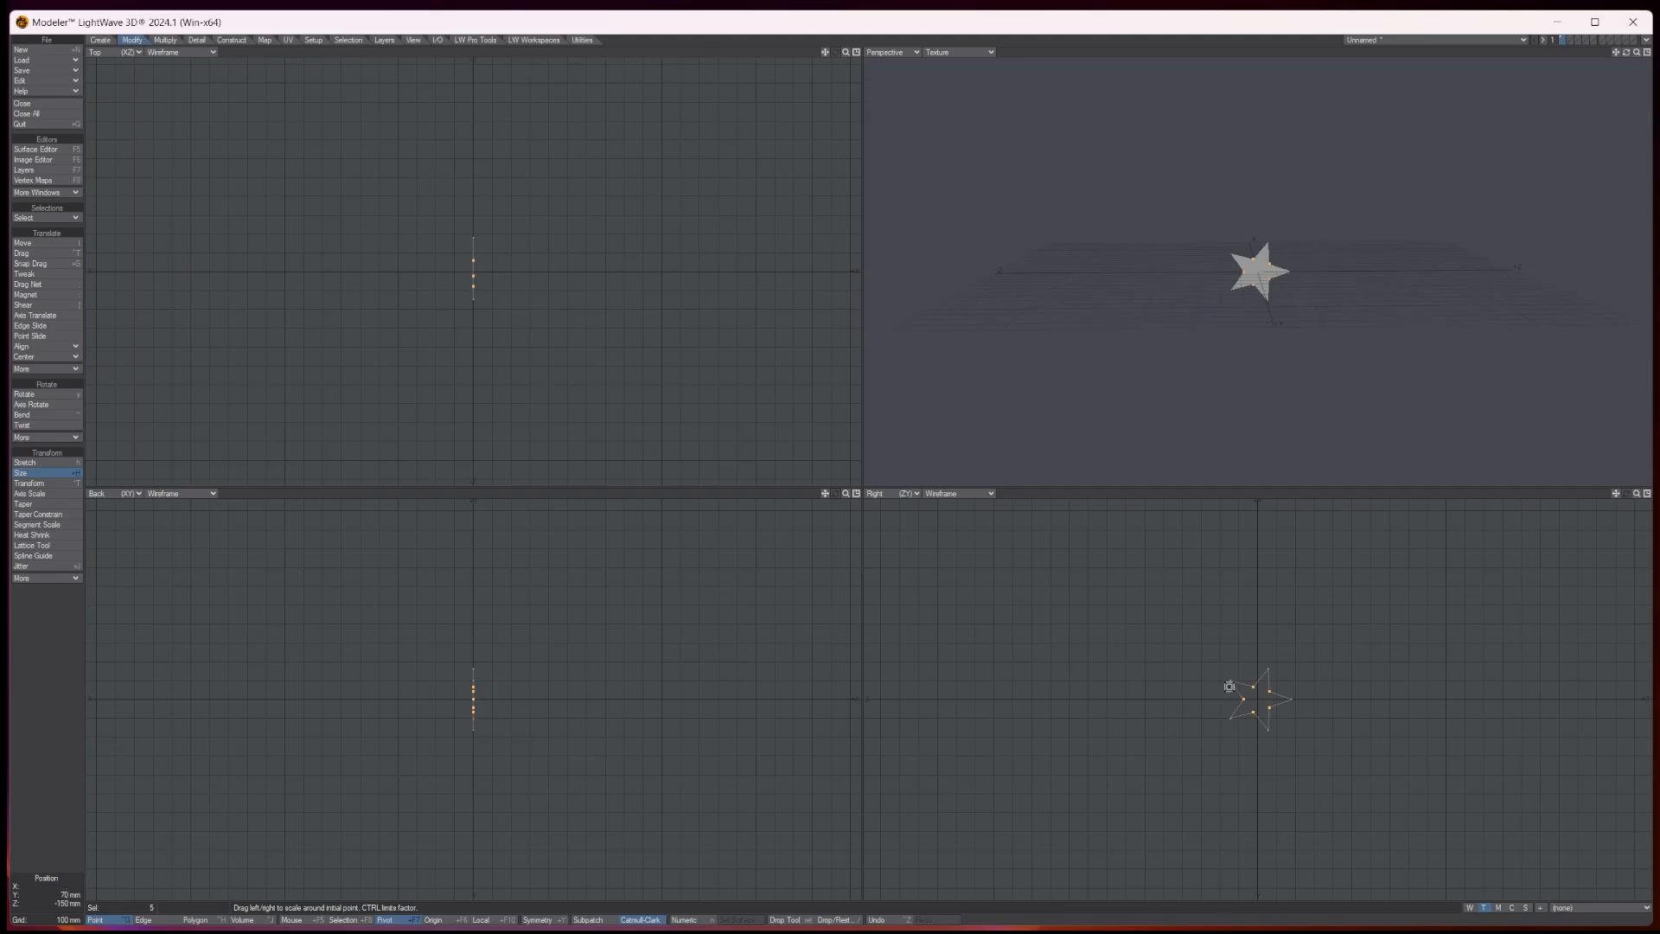
pyautogui.press('space')
pyautogui.press('/')
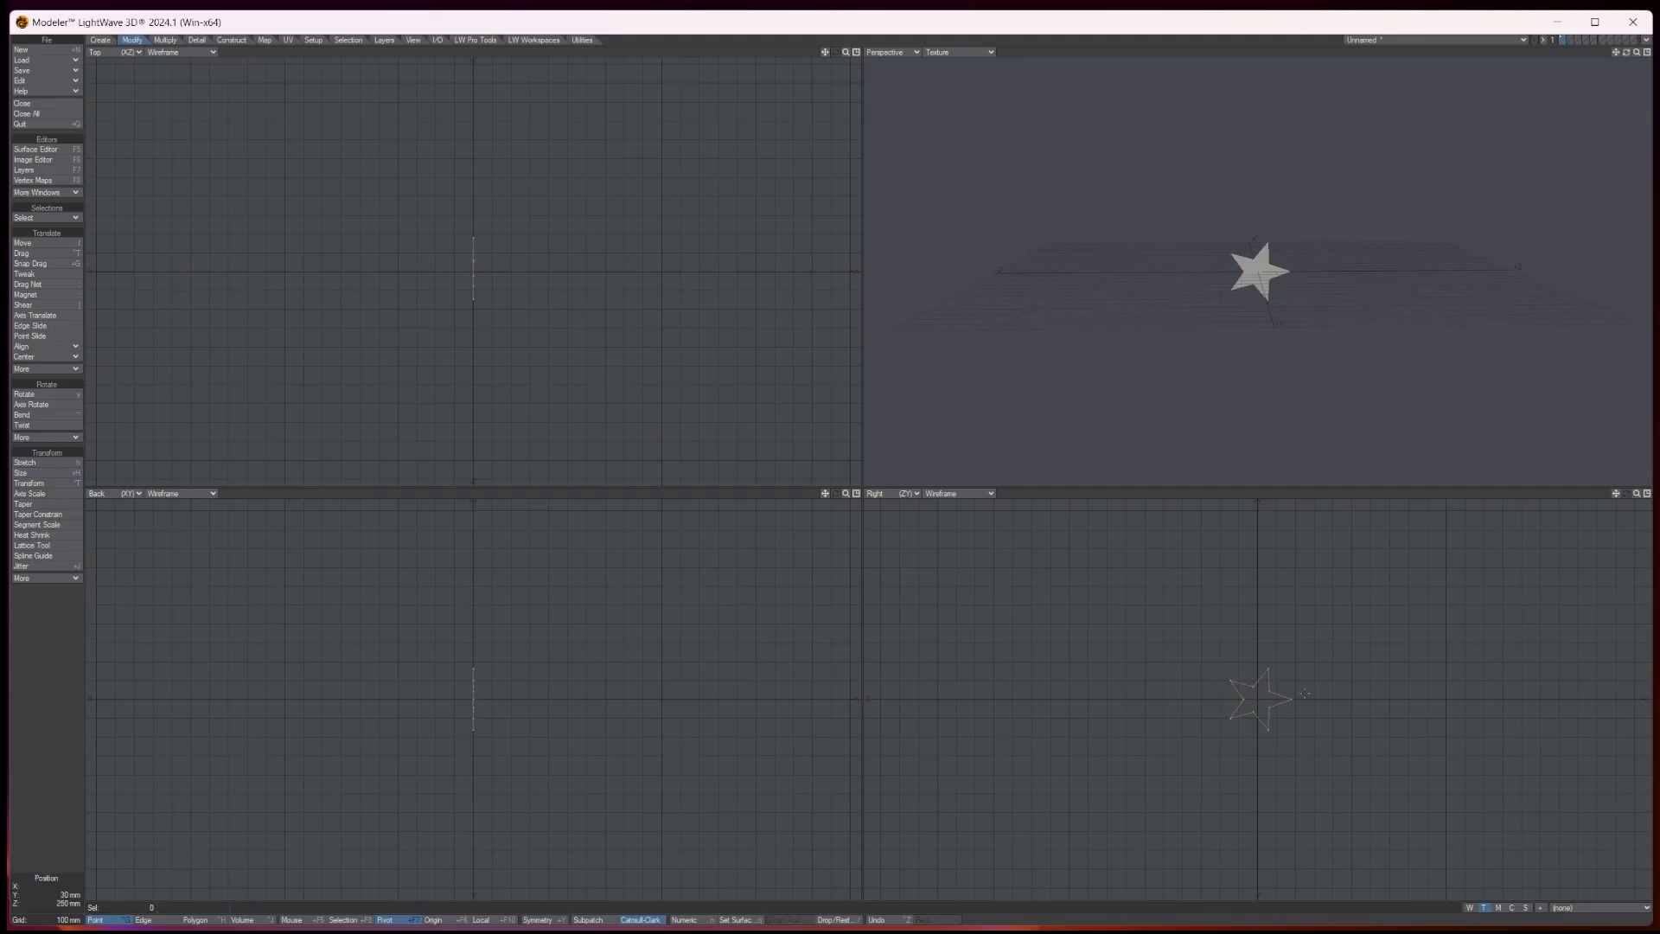
# Rotate the star around its centre in the Right view until one tip points straight up
pyautogui.scroll(5, 1304, 693)
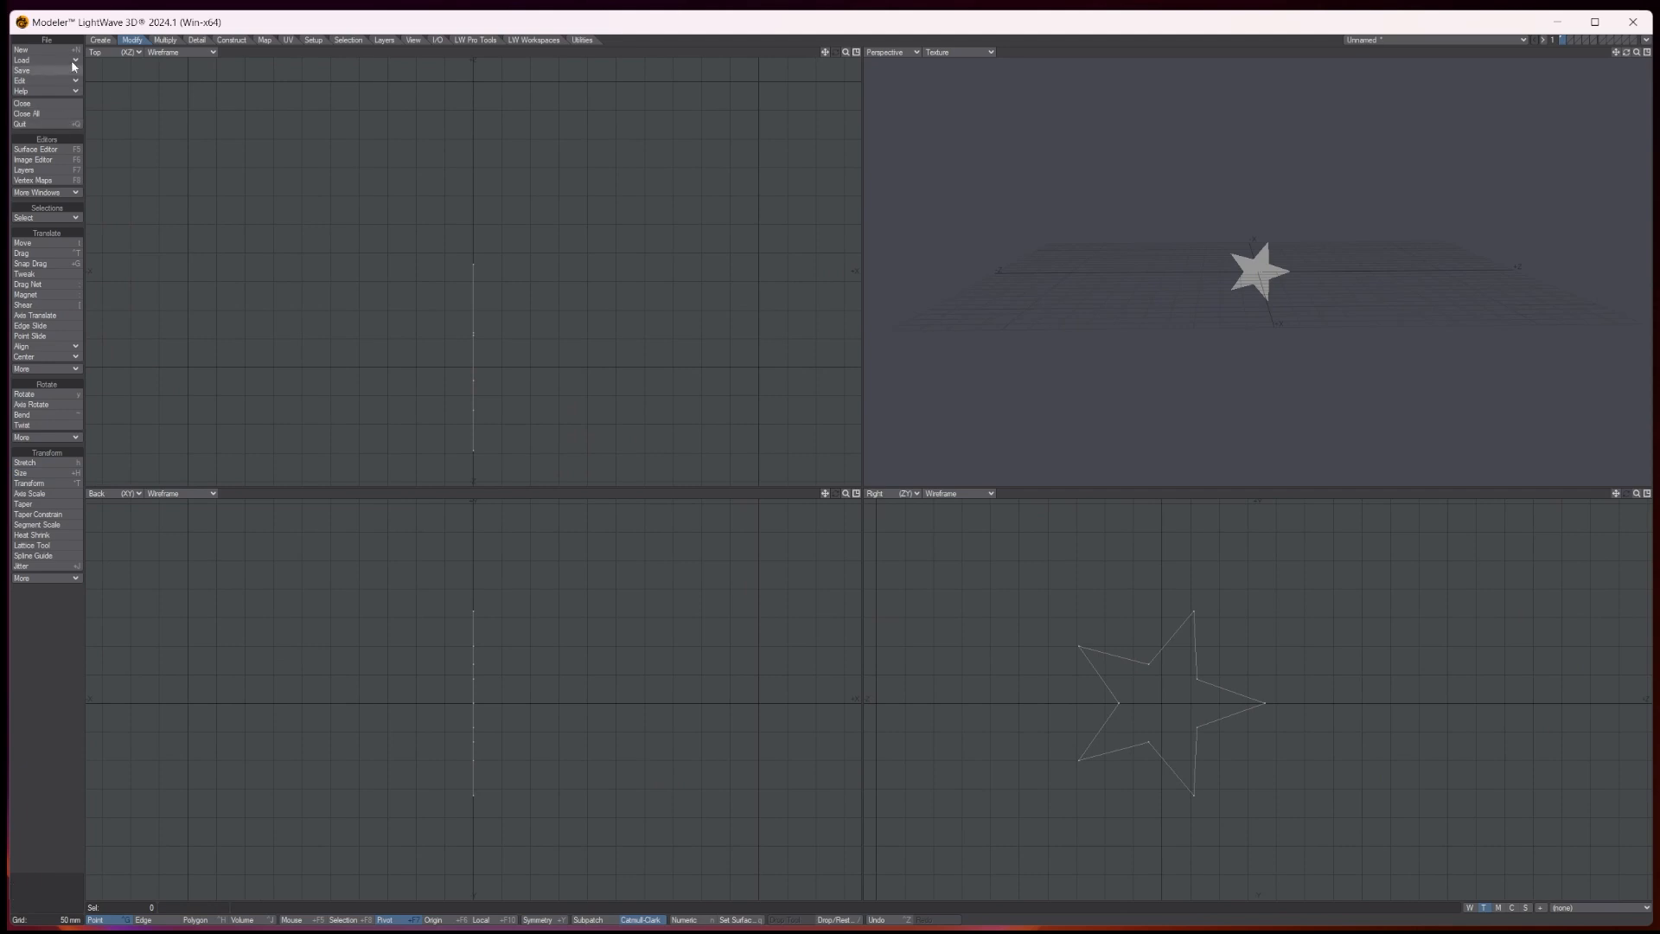
pyautogui.click(160, 41)
pyautogui.click(131, 42)
pyautogui.click(26, 394)
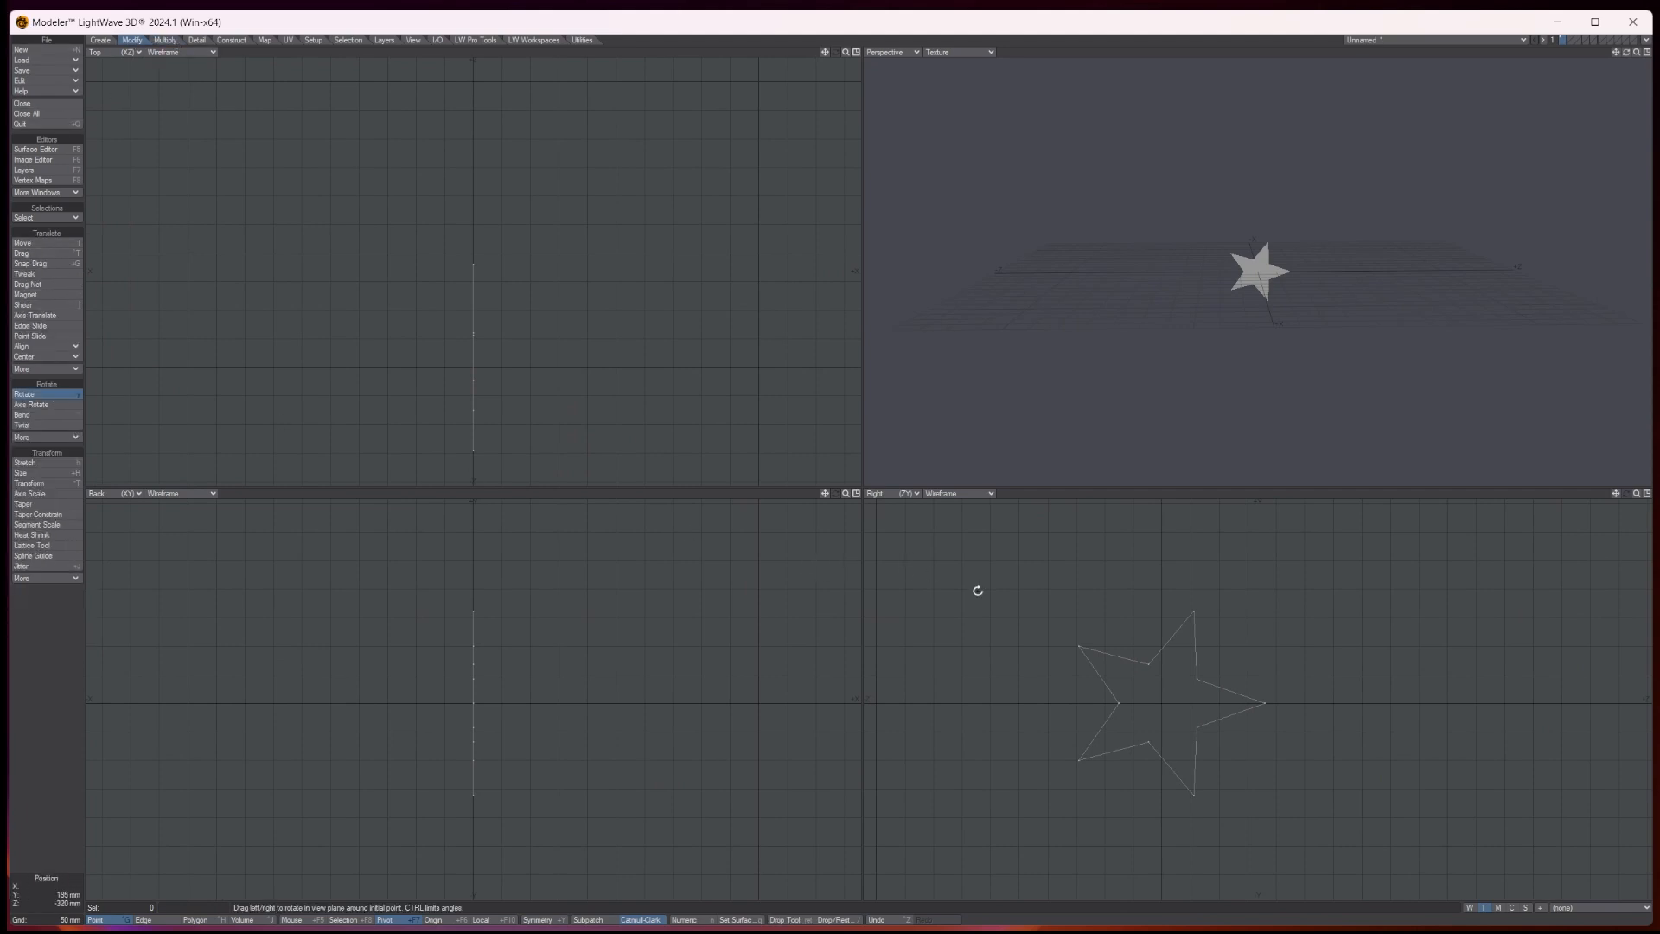
pyautogui.click(1167, 703)
pyautogui.moveTo(1169, 703); pyautogui.dragTo(1205, 703)
pyautogui.moveTo(1636, 53); pyautogui.dragTo(1620, 54)
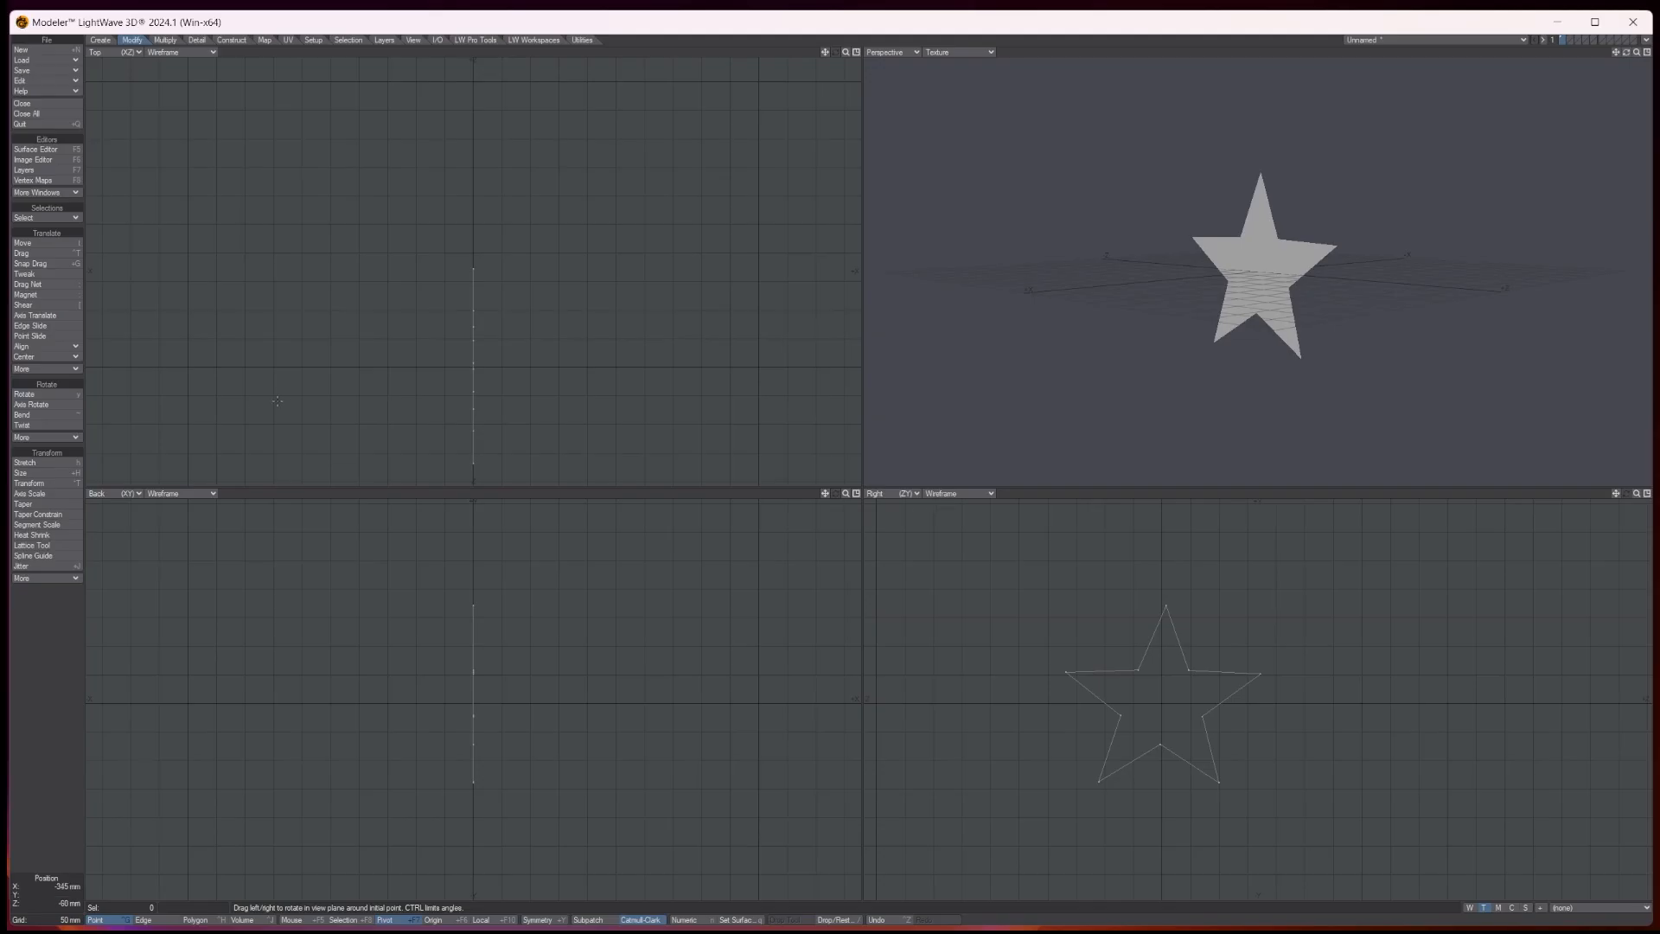
# Select the star polygon and divide it into triangles around a new centre point with Make Pole
pyautogui.click(203, 920)
pyautogui.click(1283, 242)
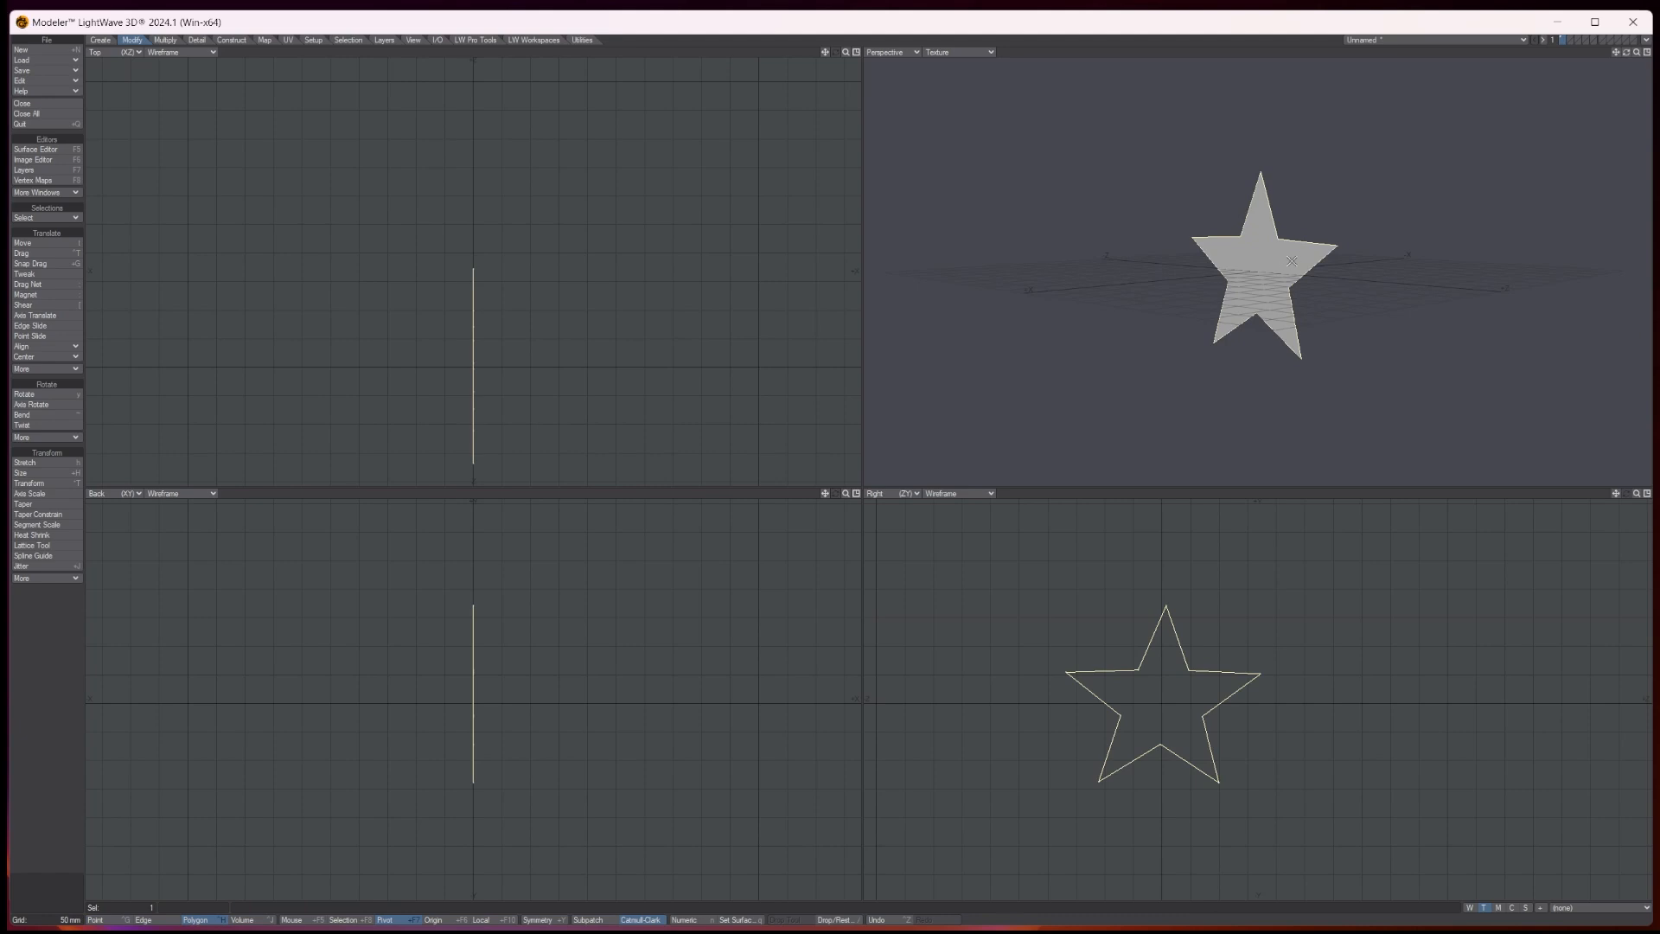
pyautogui.click(163, 40)
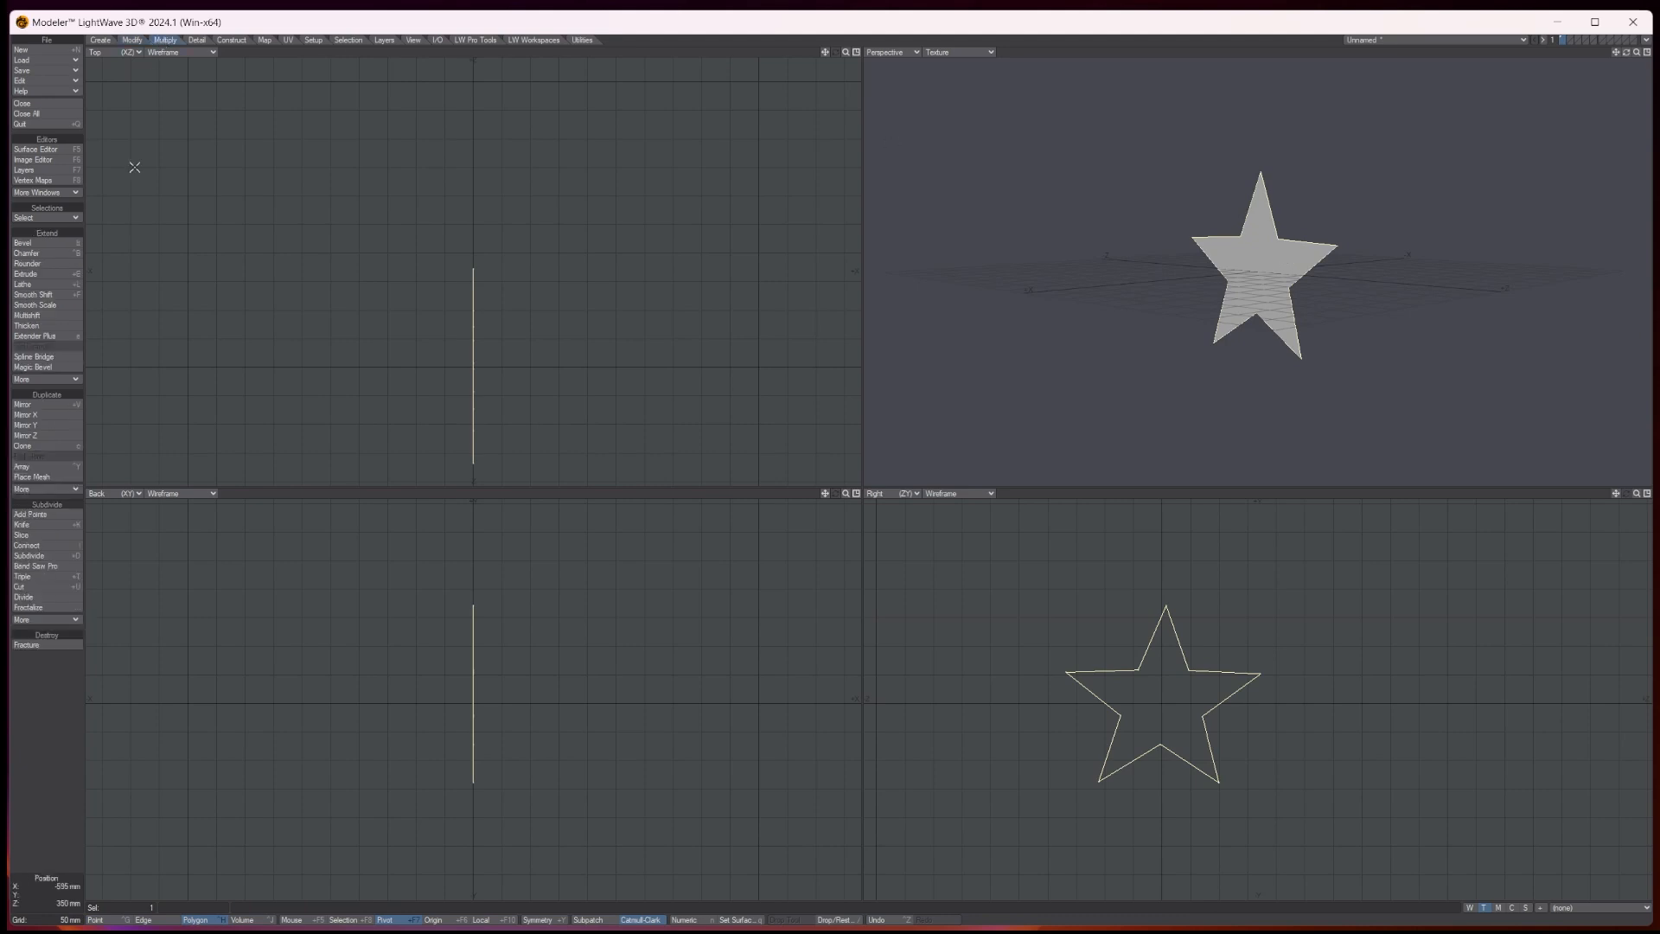
pyautogui.click(38, 619)
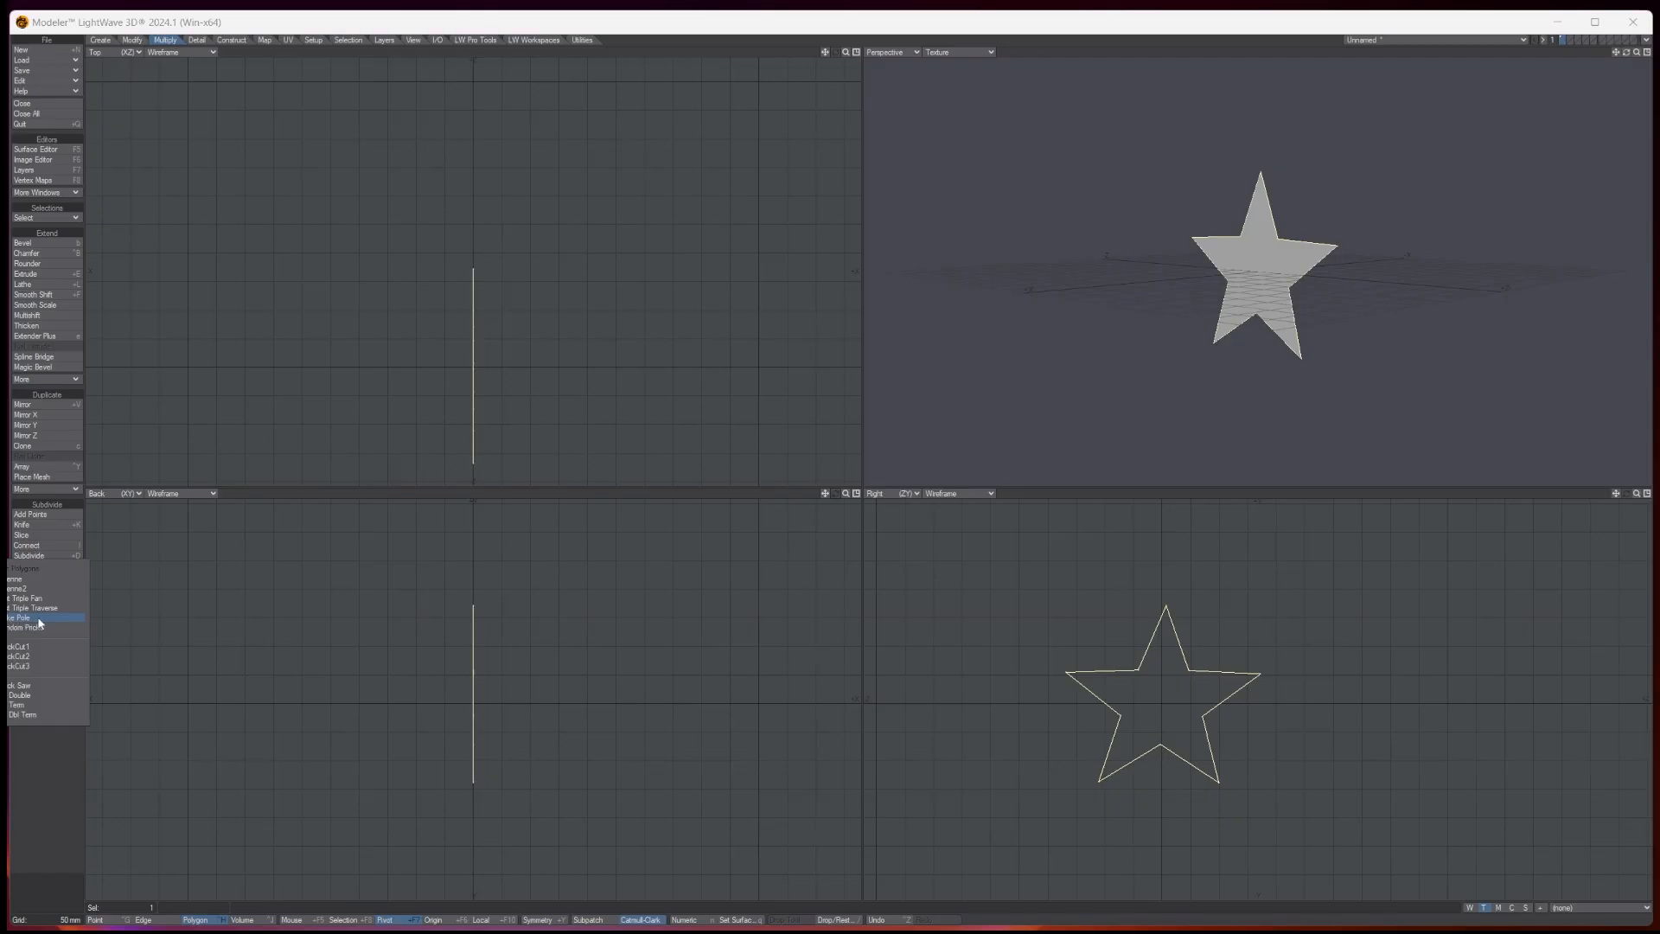
pyautogui.click(33, 619)
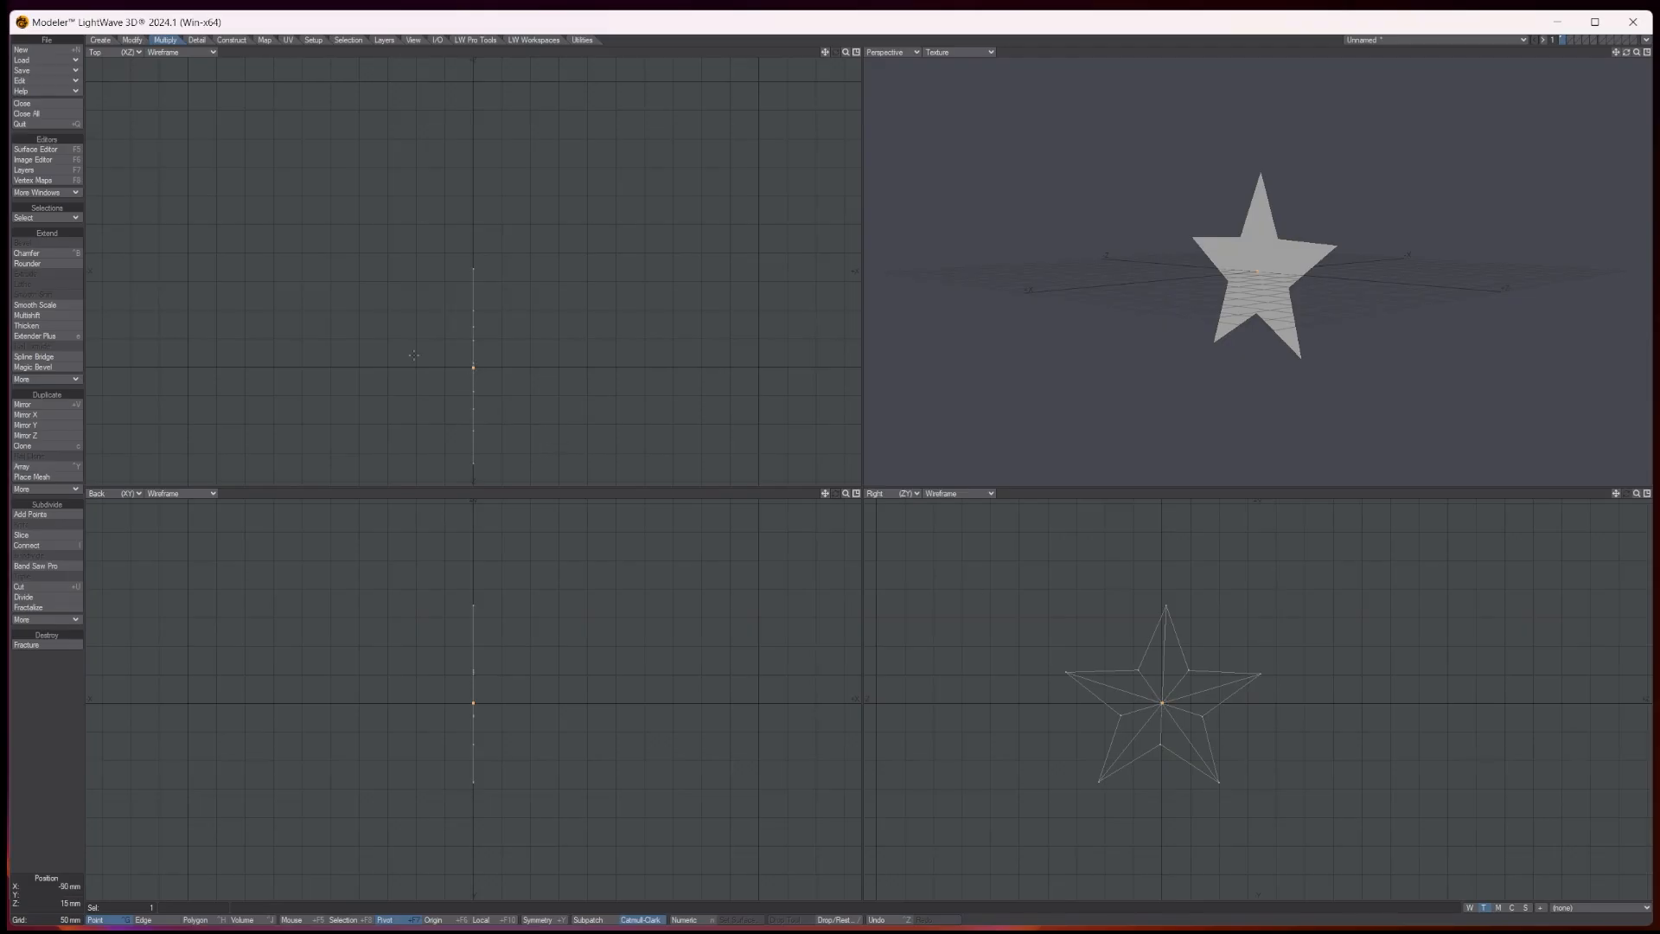
# Move the star's centre point outward along positive X to give the flat star a raised, faceted front, and clear the selection
pyautogui.click(131, 40)
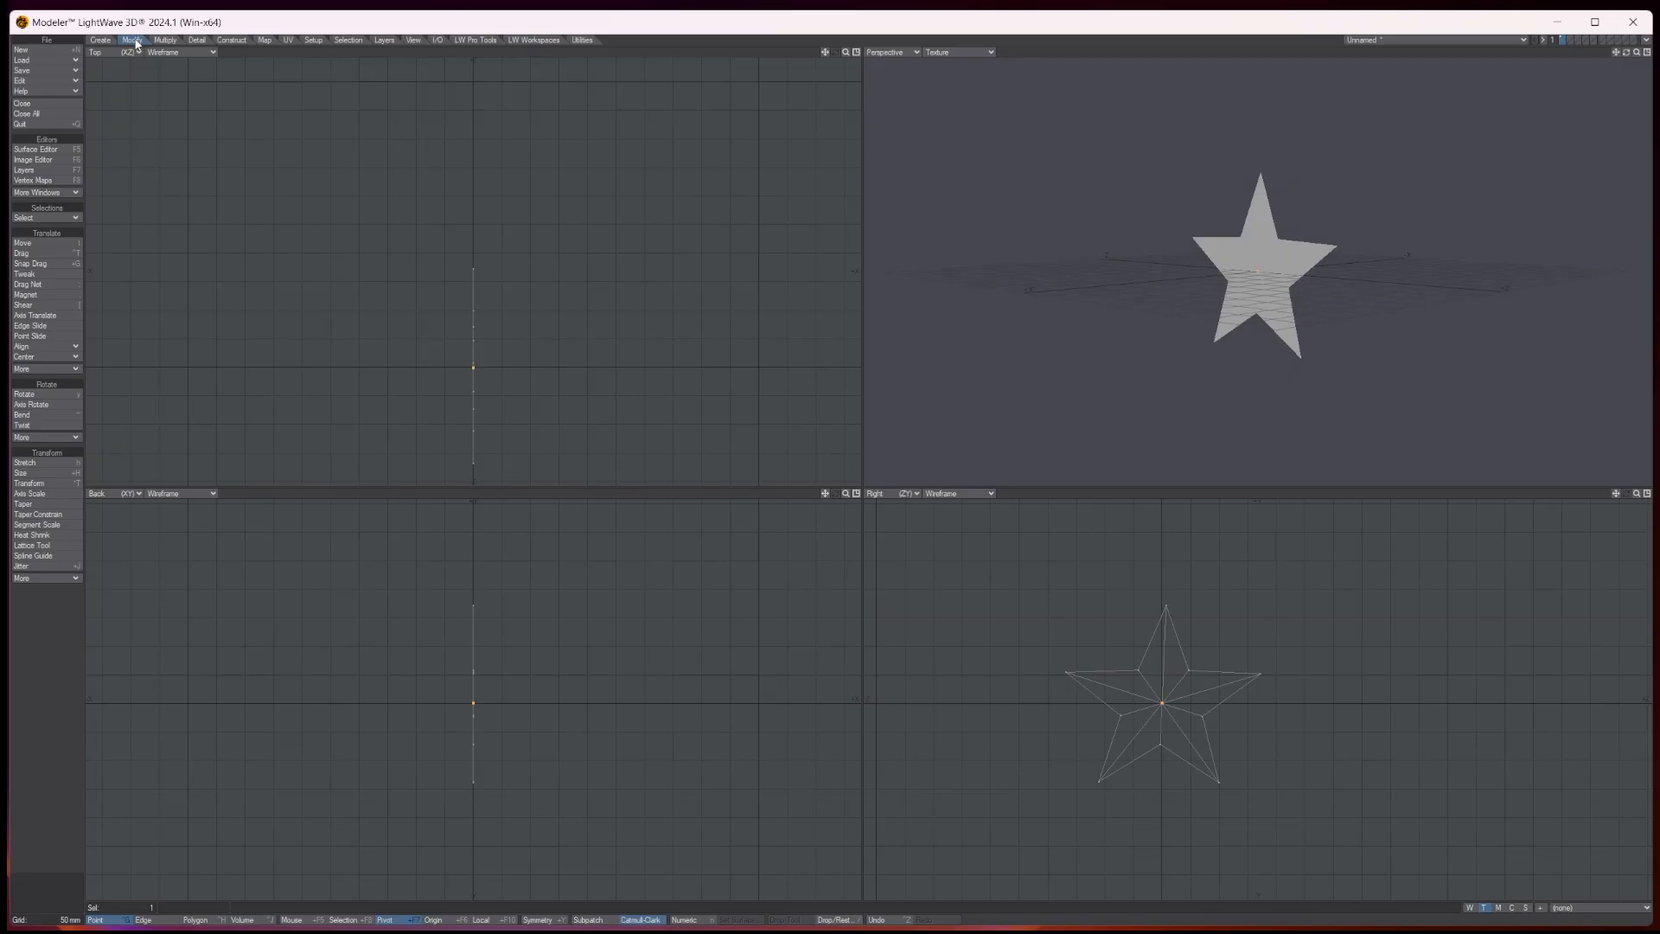
pyautogui.click(45, 242)
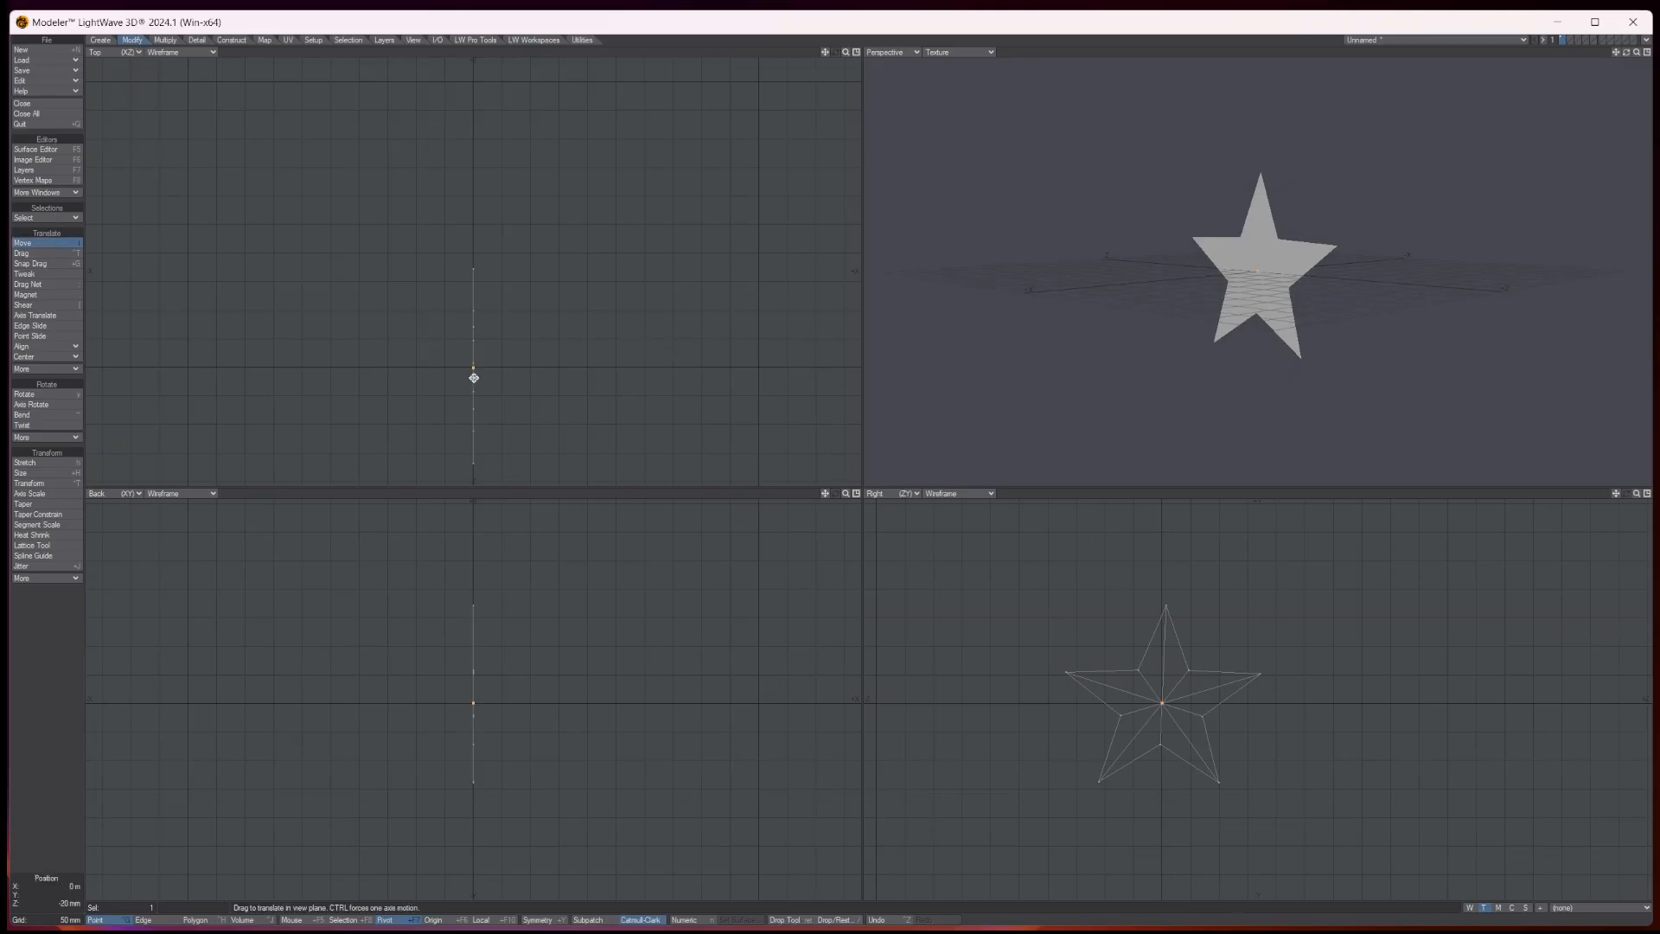
pyautogui.moveTo(474, 374); pyautogui.dragTo(505, 374)
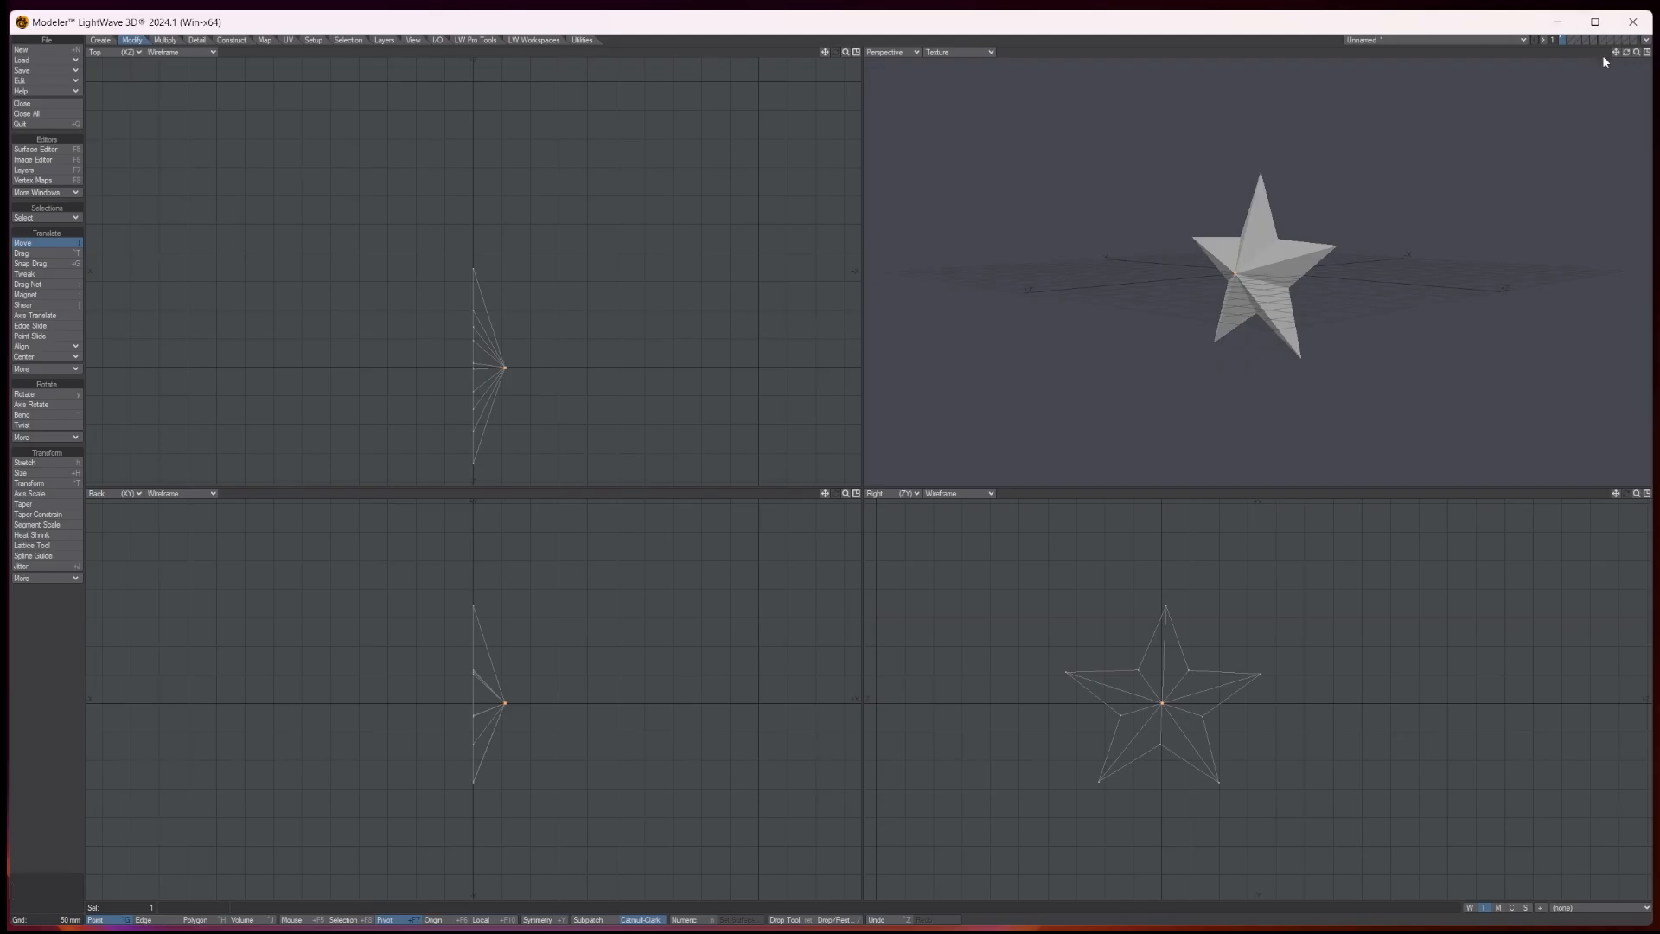
pyautogui.moveTo(1626, 52)
pyautogui.mouseDown()
pyautogui.moveTo(1599, 53)
pyautogui.moveTo(1625, 54)
pyautogui.mouseUp()
pyautogui.press('space')
pyautogui.press('/')
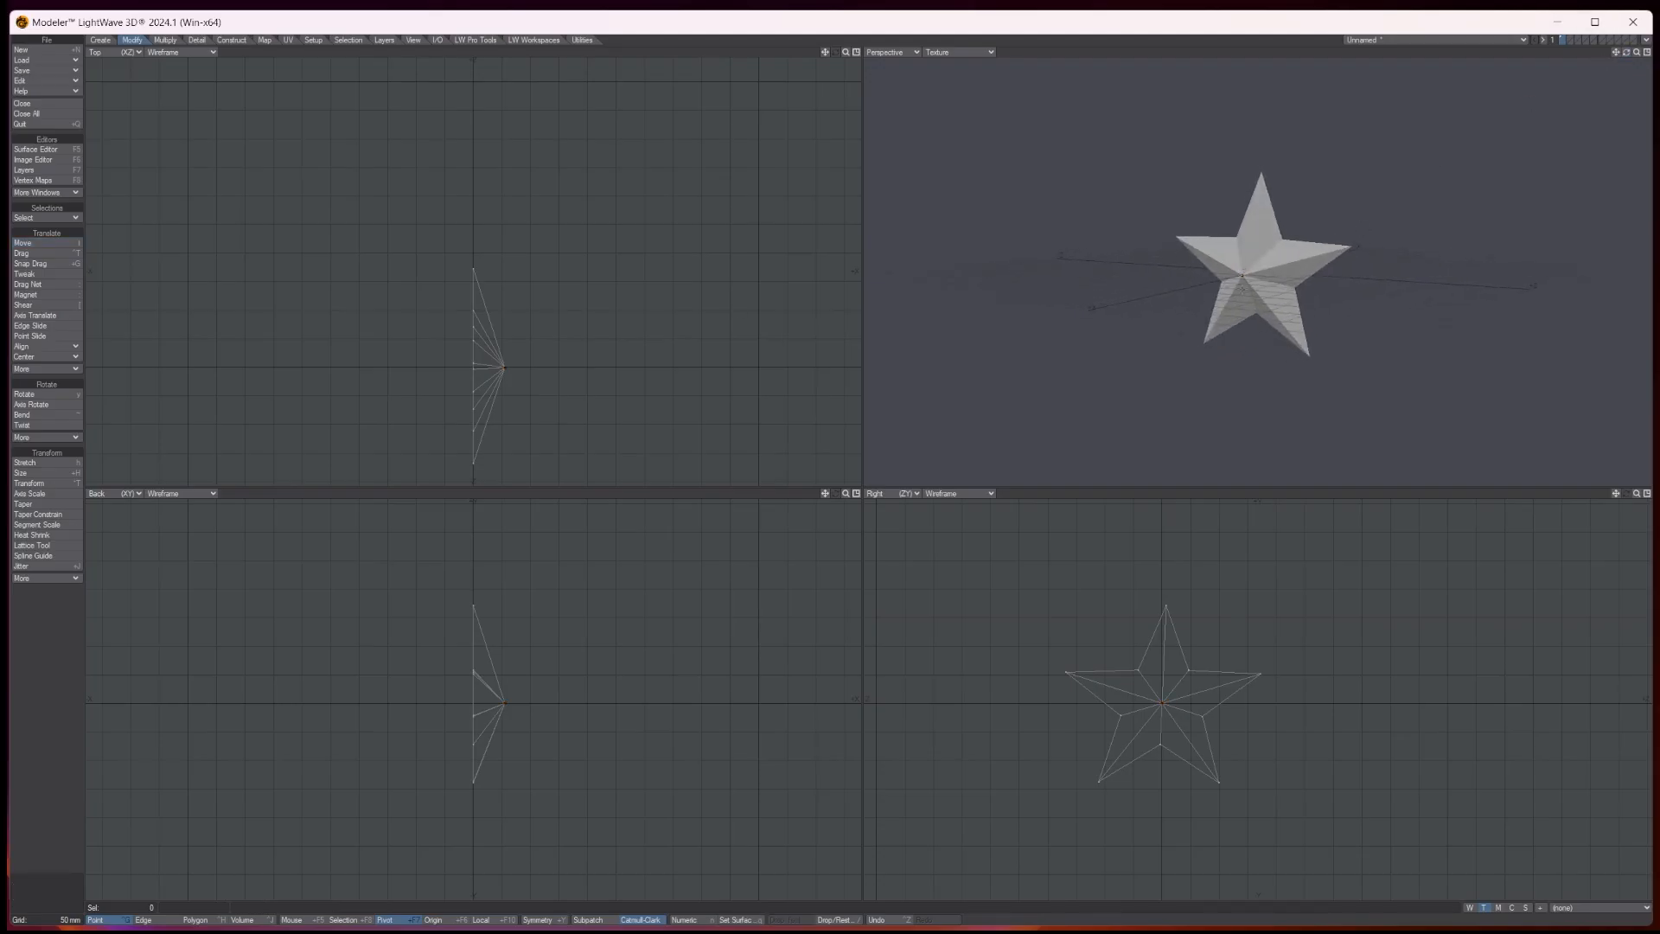
# Show the perspective view as Textured Wire and mirror the star across X at centre 0 with Merge Points on
pyautogui.click(958, 52)
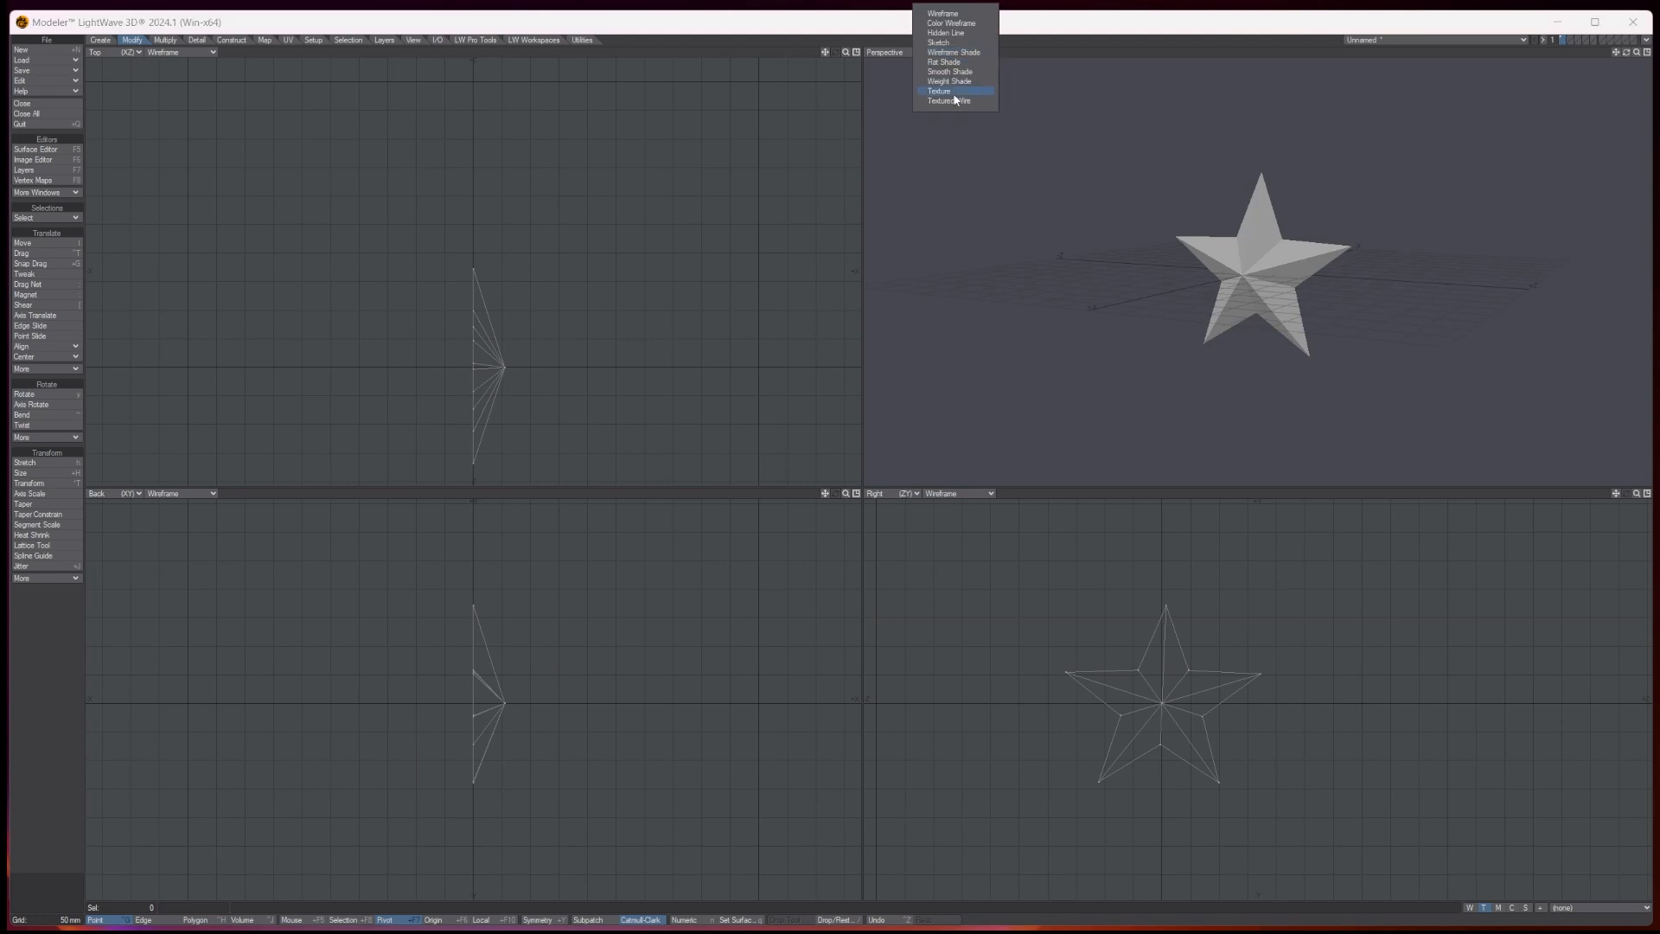
pyautogui.click(959, 101)
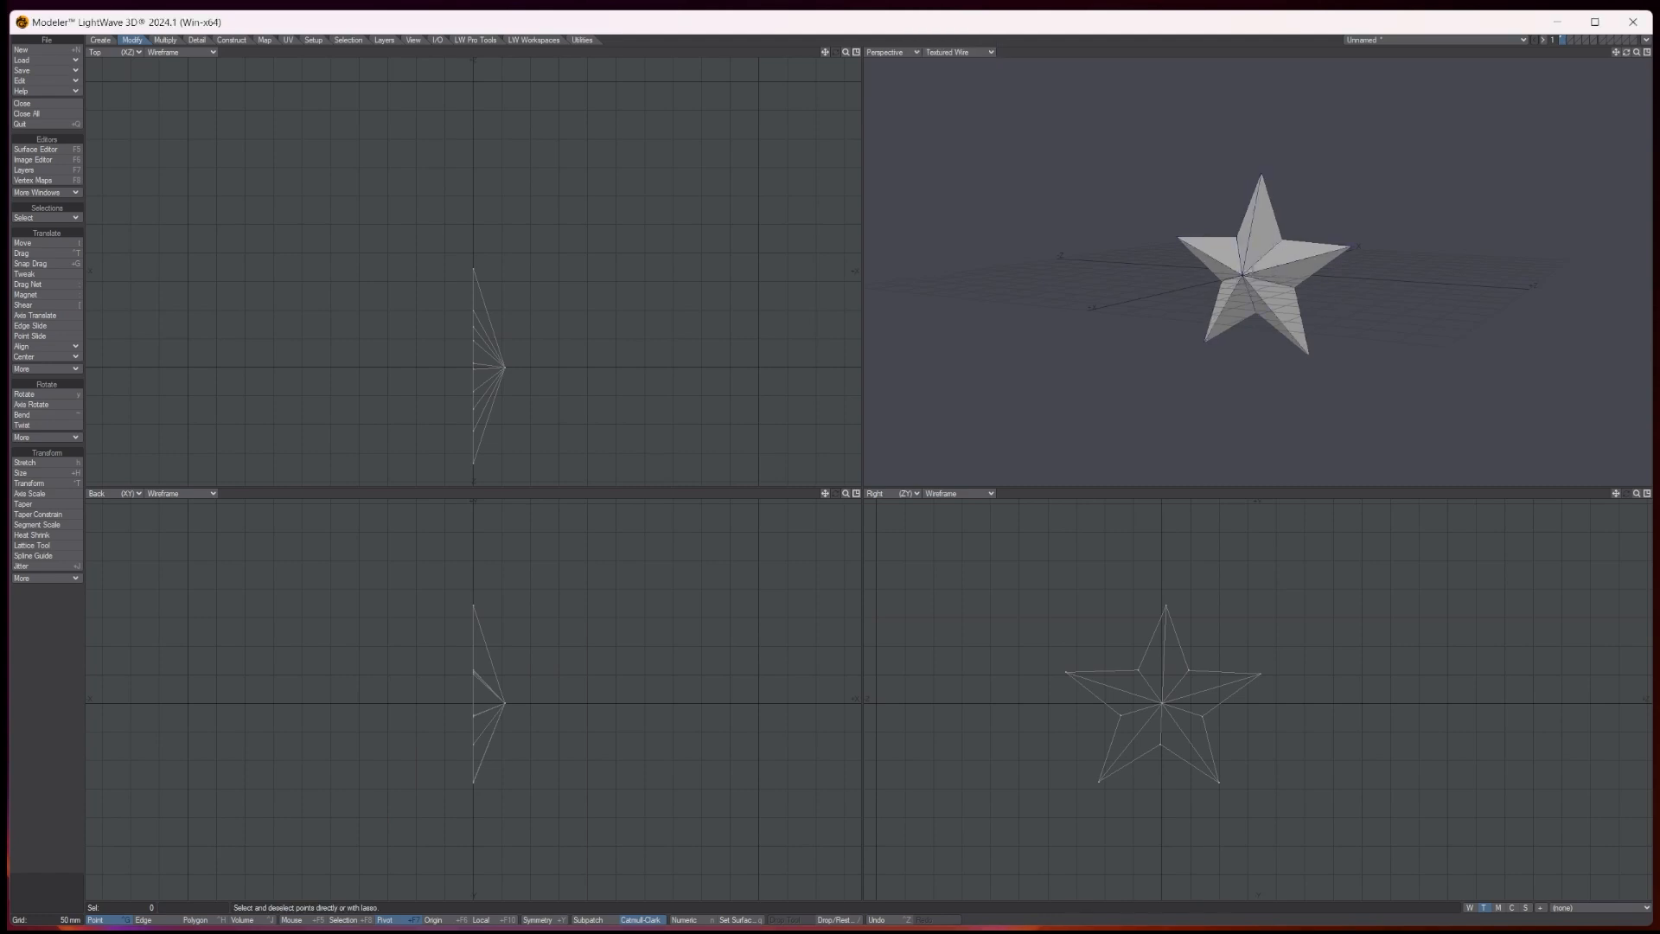
pyautogui.click(166, 41)
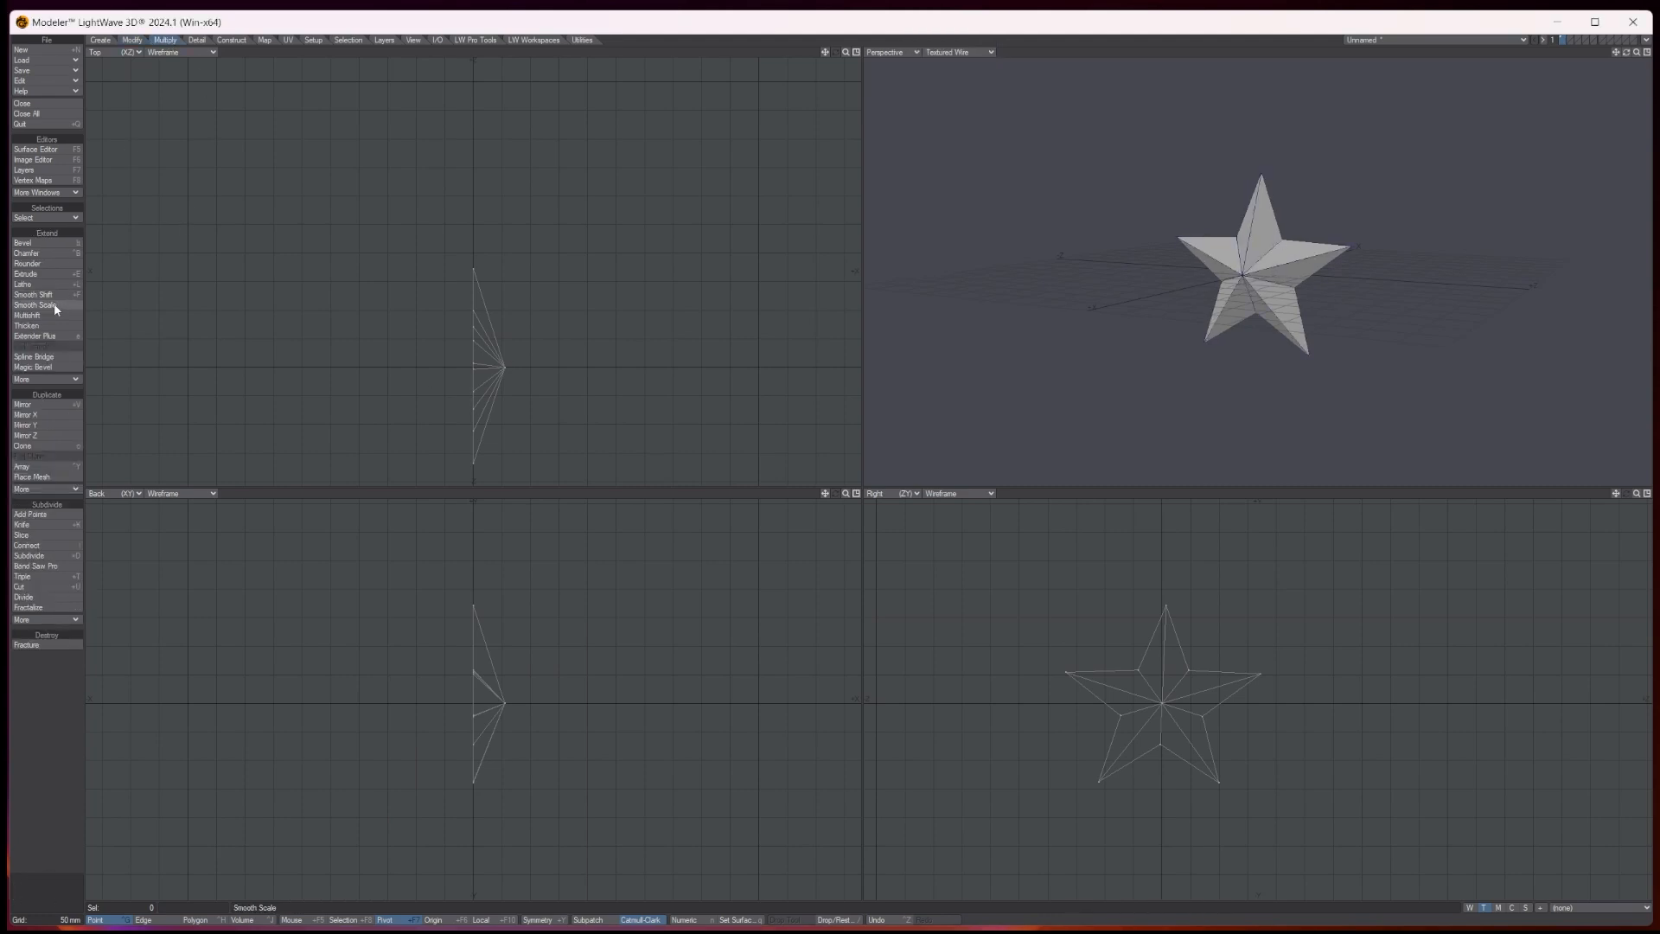
pyautogui.click(43, 404)
pyautogui.press('n')
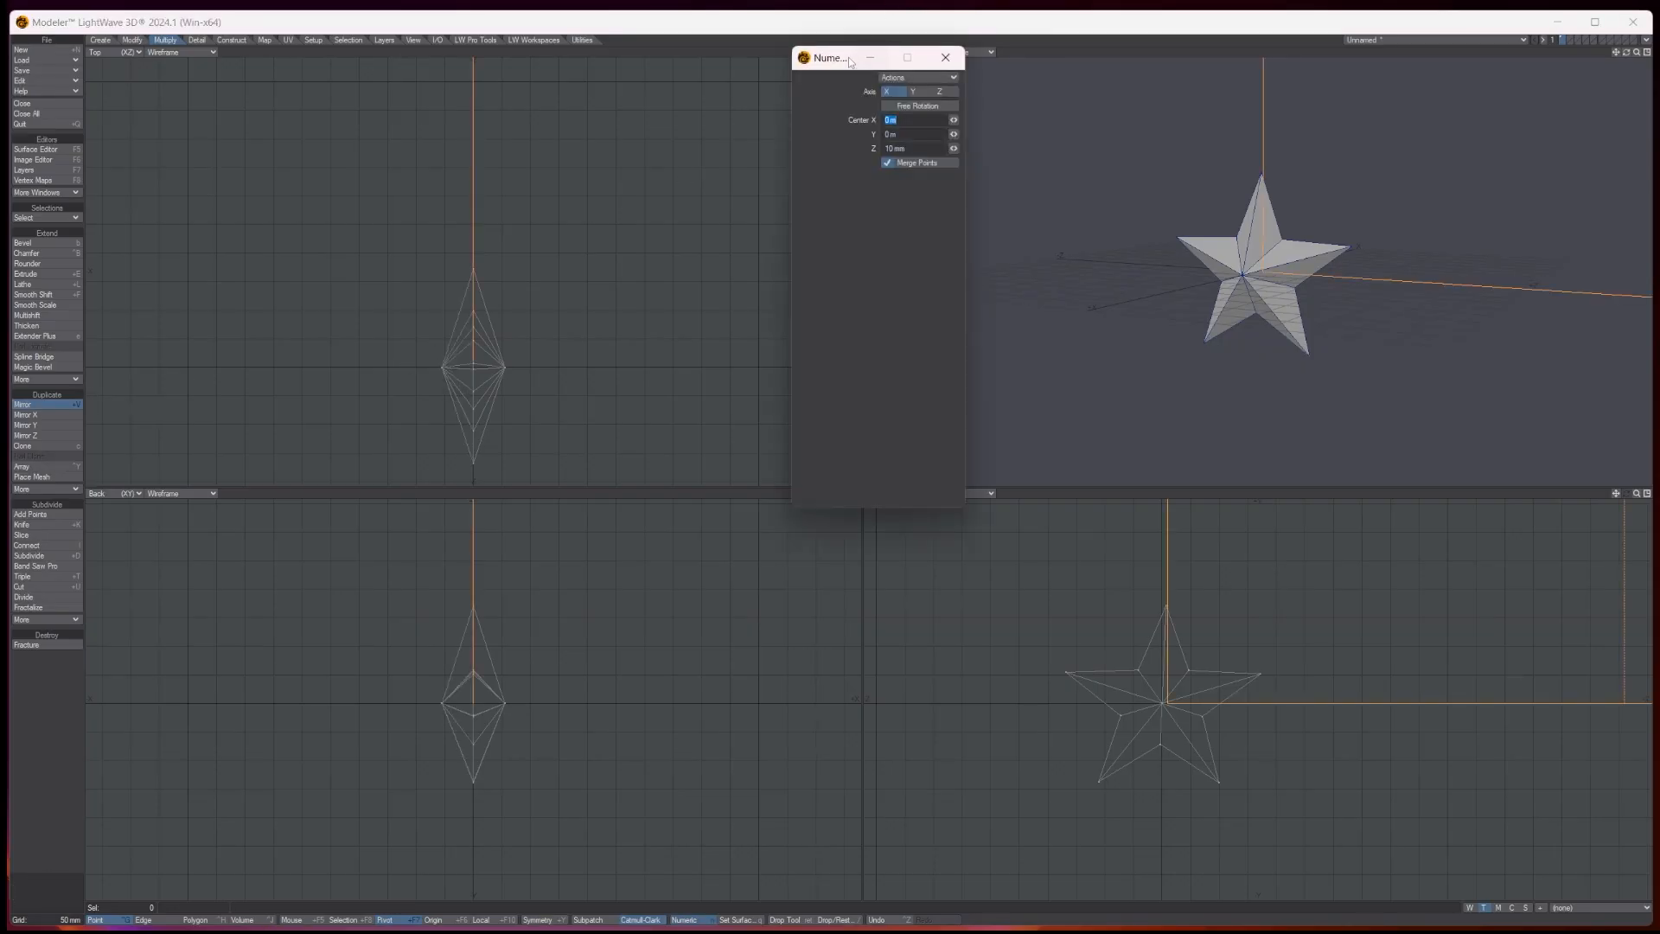
pyautogui.moveTo(850, 61); pyautogui.dragTo(854, 213)
pyautogui.moveTo(846, 52); pyautogui.dragTo(846, 38)
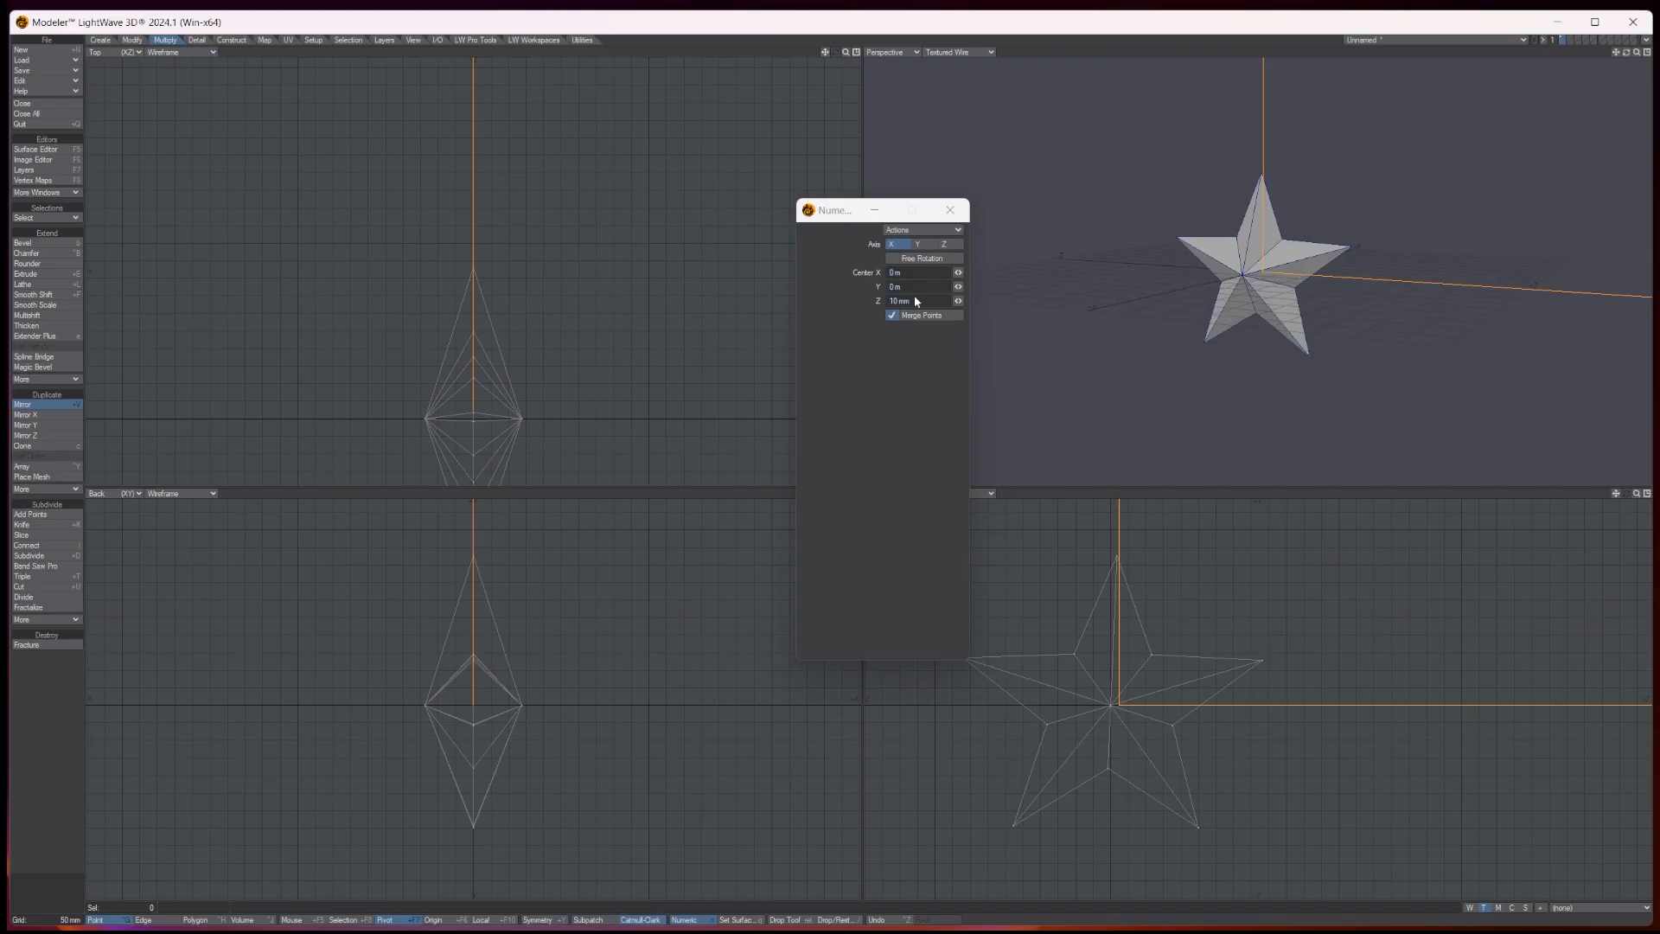
pyautogui.click(950, 210)
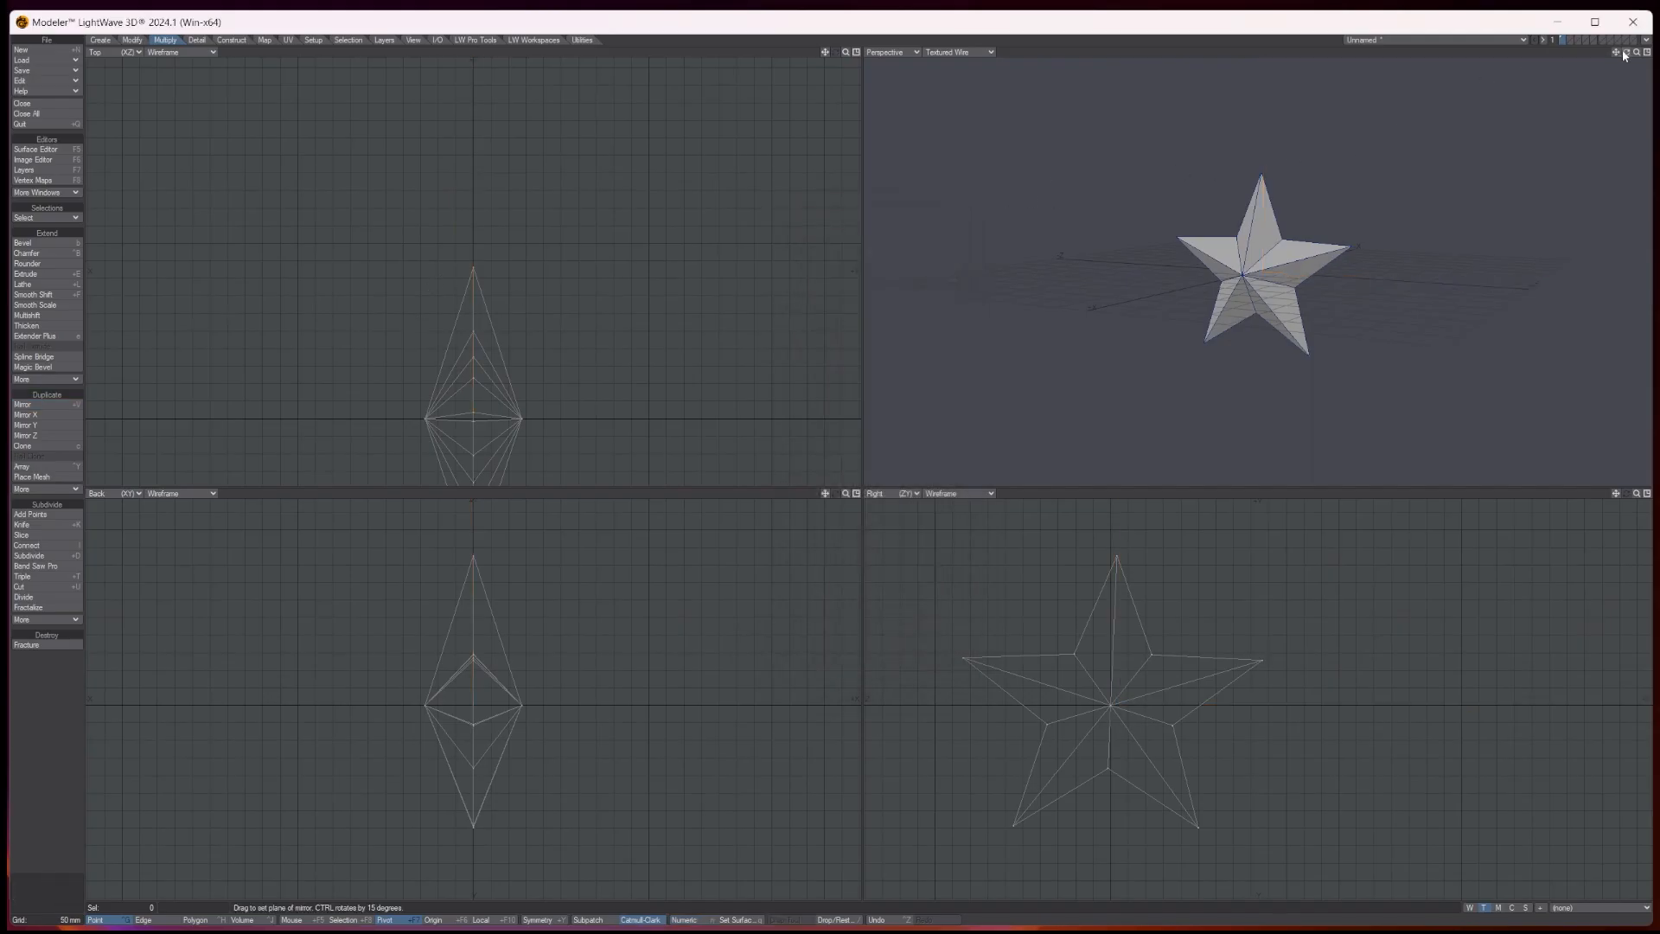
pyautogui.moveTo(1636, 53)
pyautogui.mouseDown()
pyautogui.moveTo(1651, 53)
pyautogui.moveTo(1599, 54)
pyautogui.moveTo(1619, 53)
pyautogui.mouseUp()
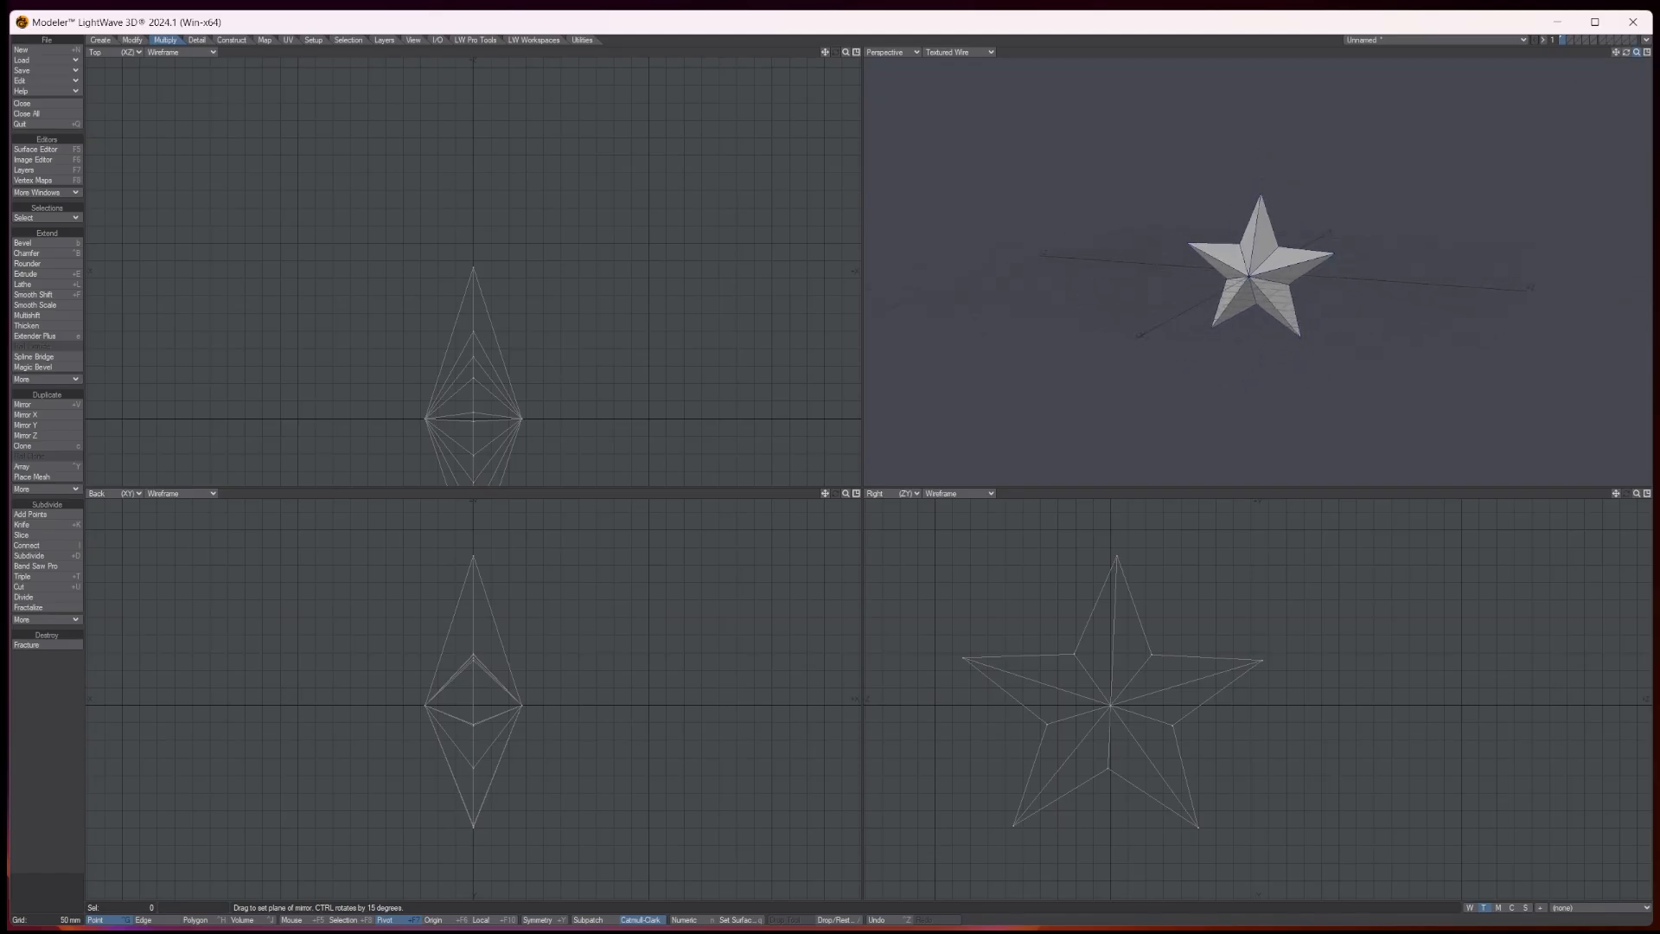
# Change the Top viewport to UV Texture and fit the star in all views
pyautogui.click(114, 53)
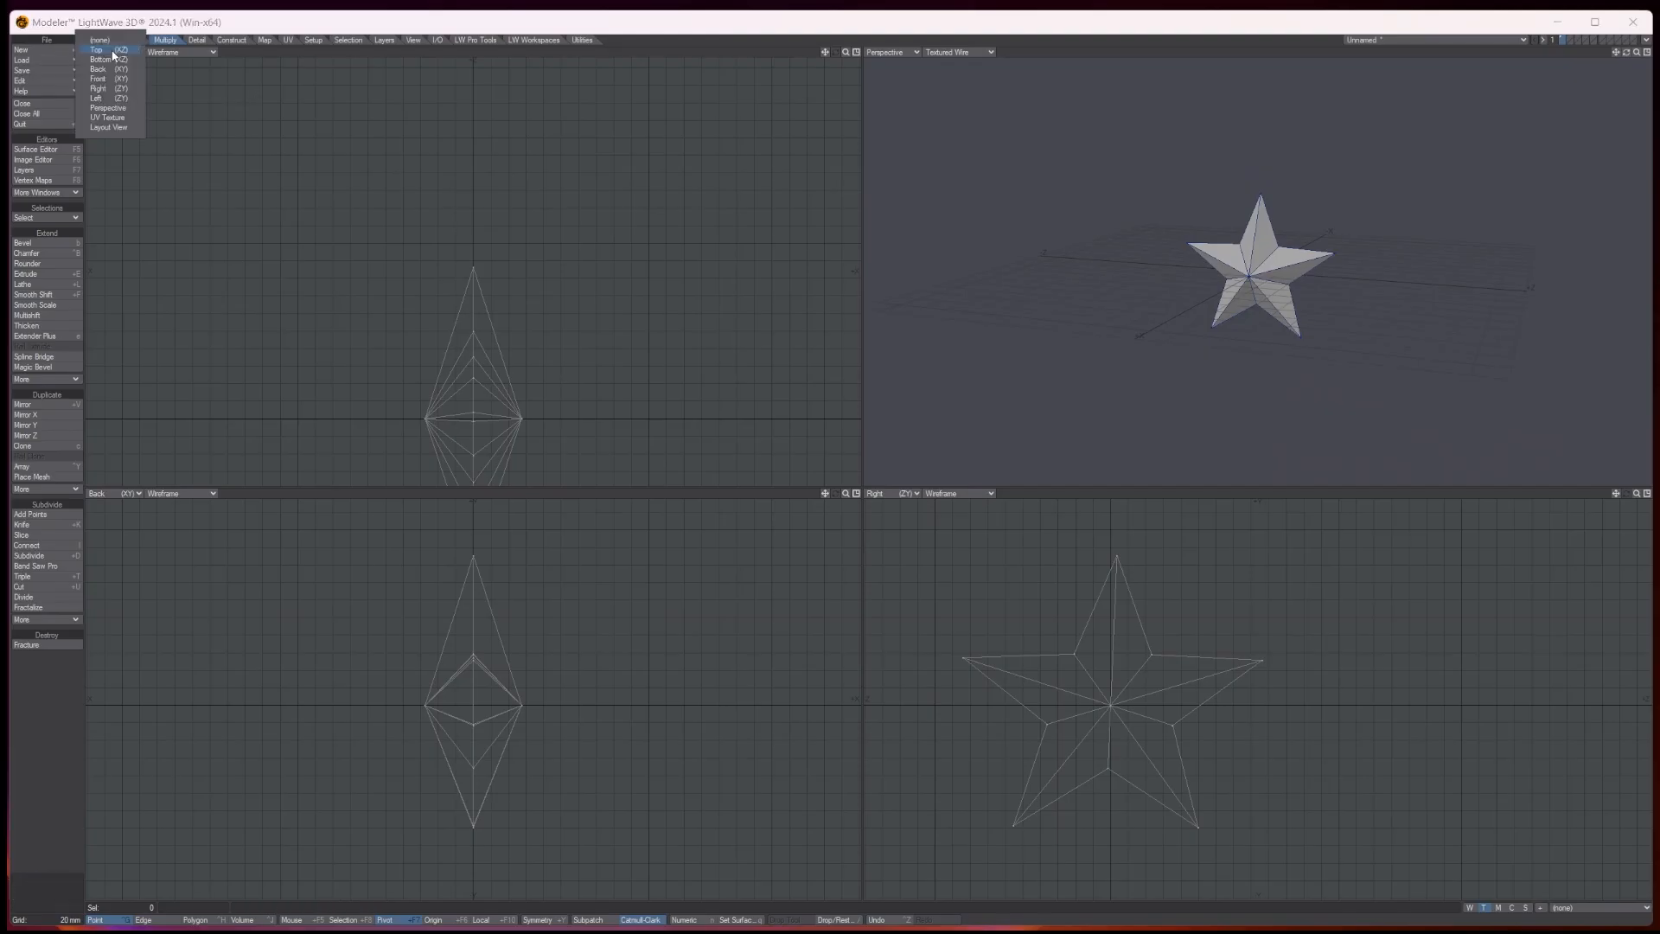
pyautogui.click(107, 118)
pyautogui.press('a')
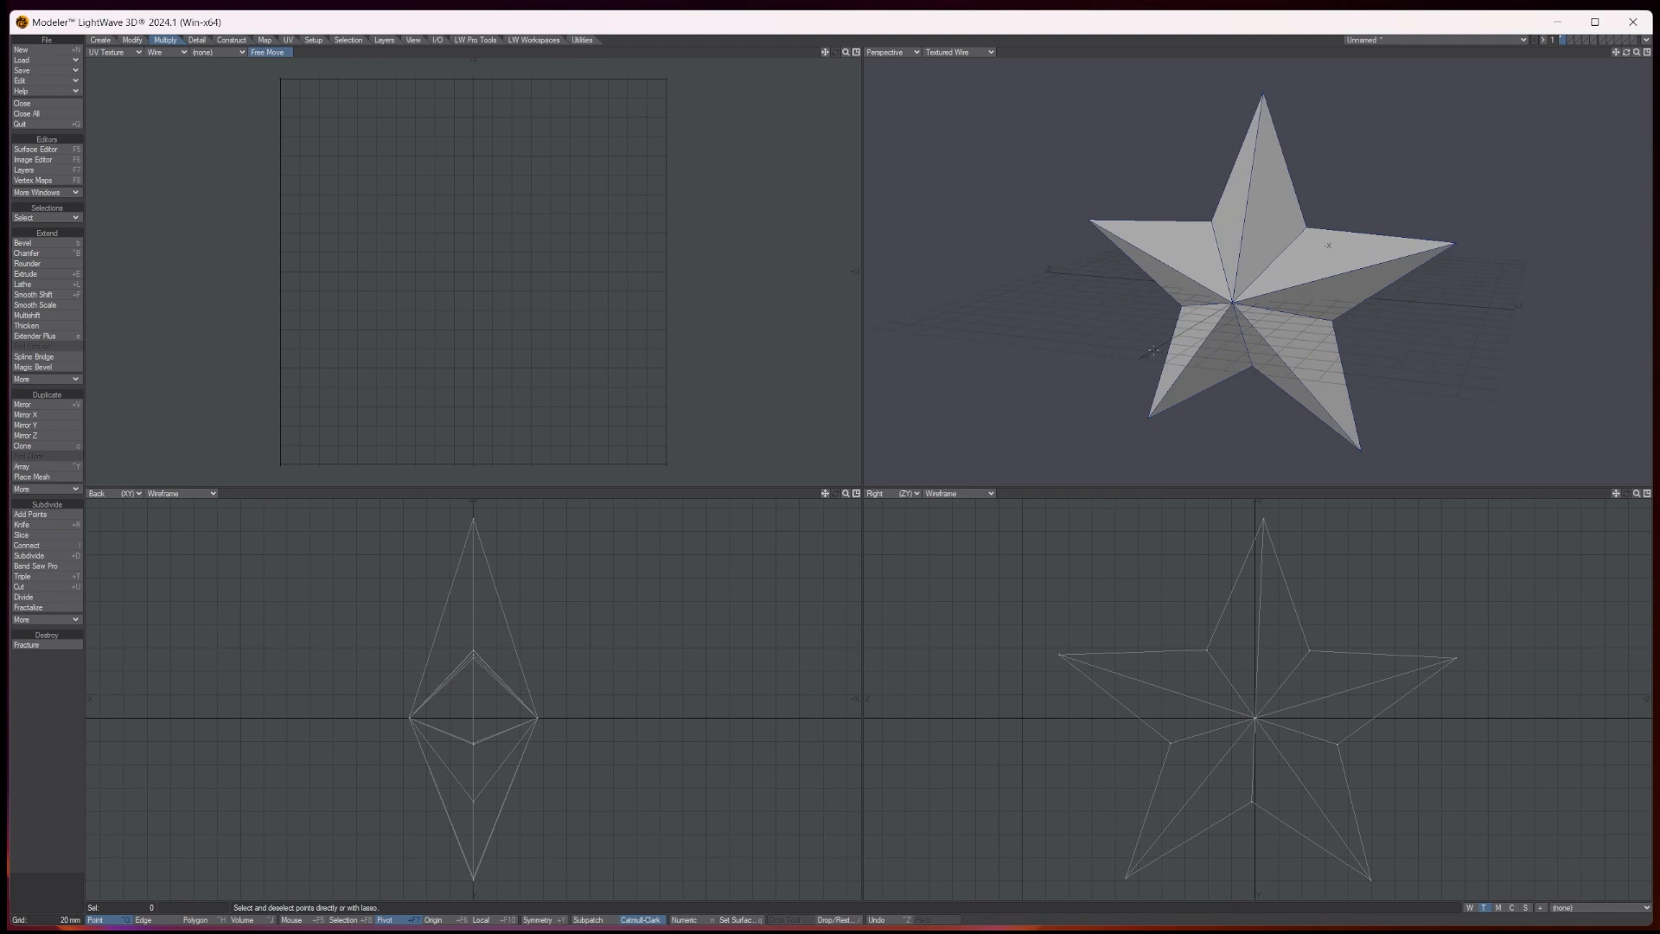
pyautogui.moveTo(1625, 53); pyautogui.dragTo(1572, 105)
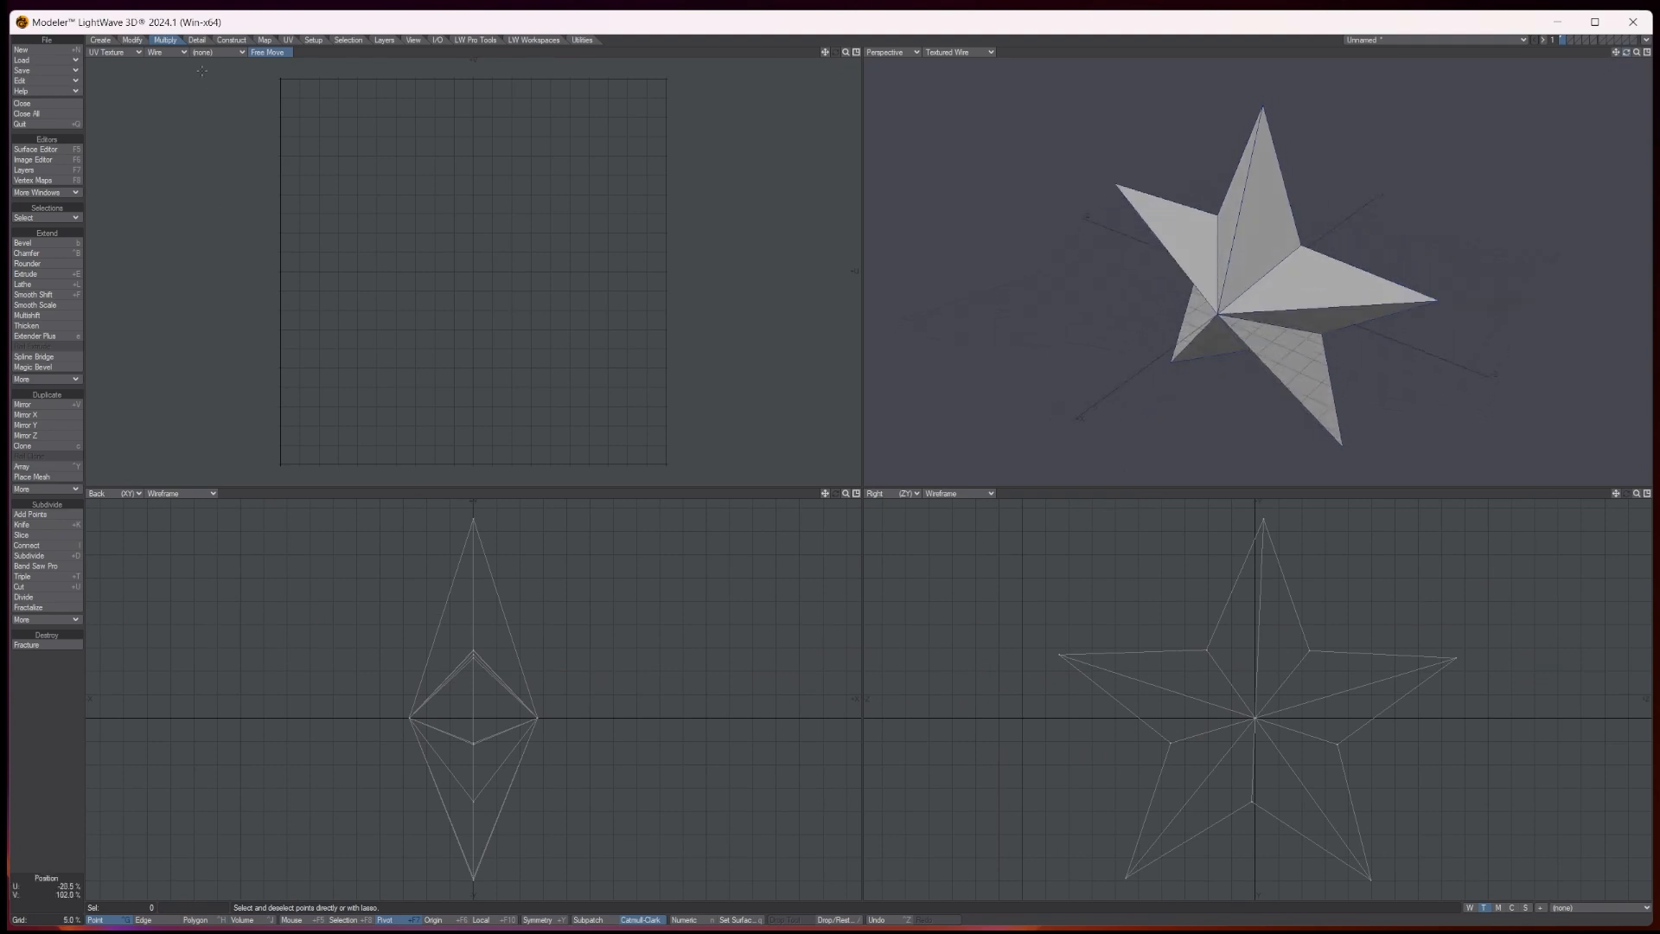
# Create a planar UV map named Star UV along the X axis with automatic settings and Live Update on
pyautogui.click(290, 41)
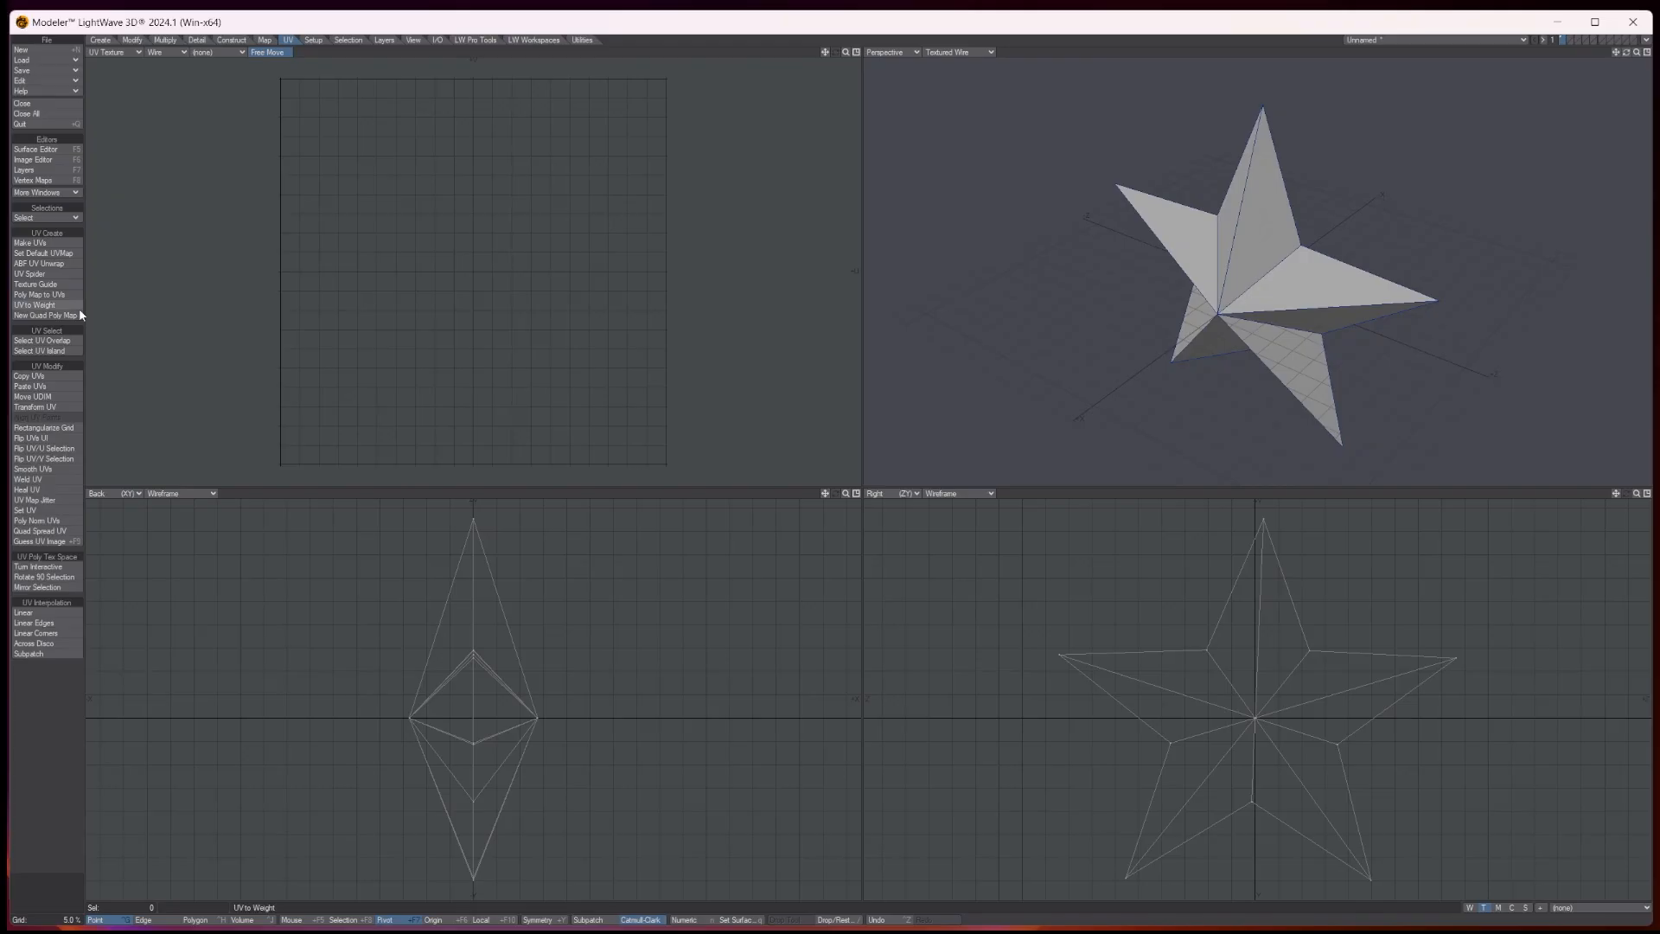
pyautogui.click(31, 243)
pyautogui.write('Star UV')
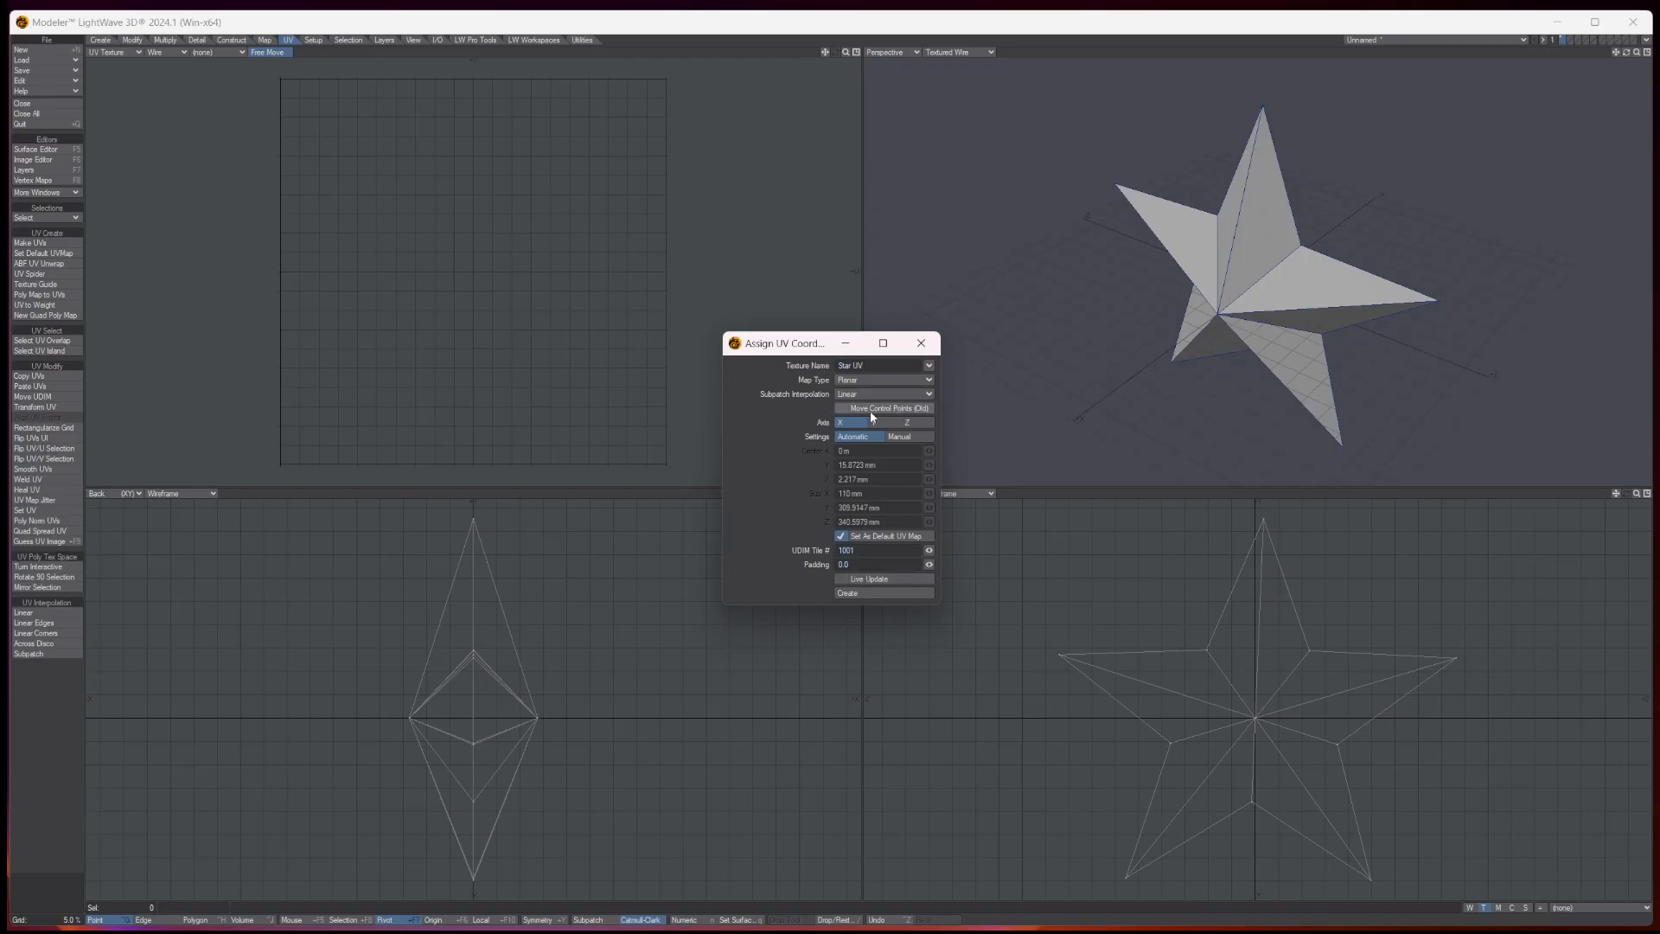
pyautogui.click(858, 579)
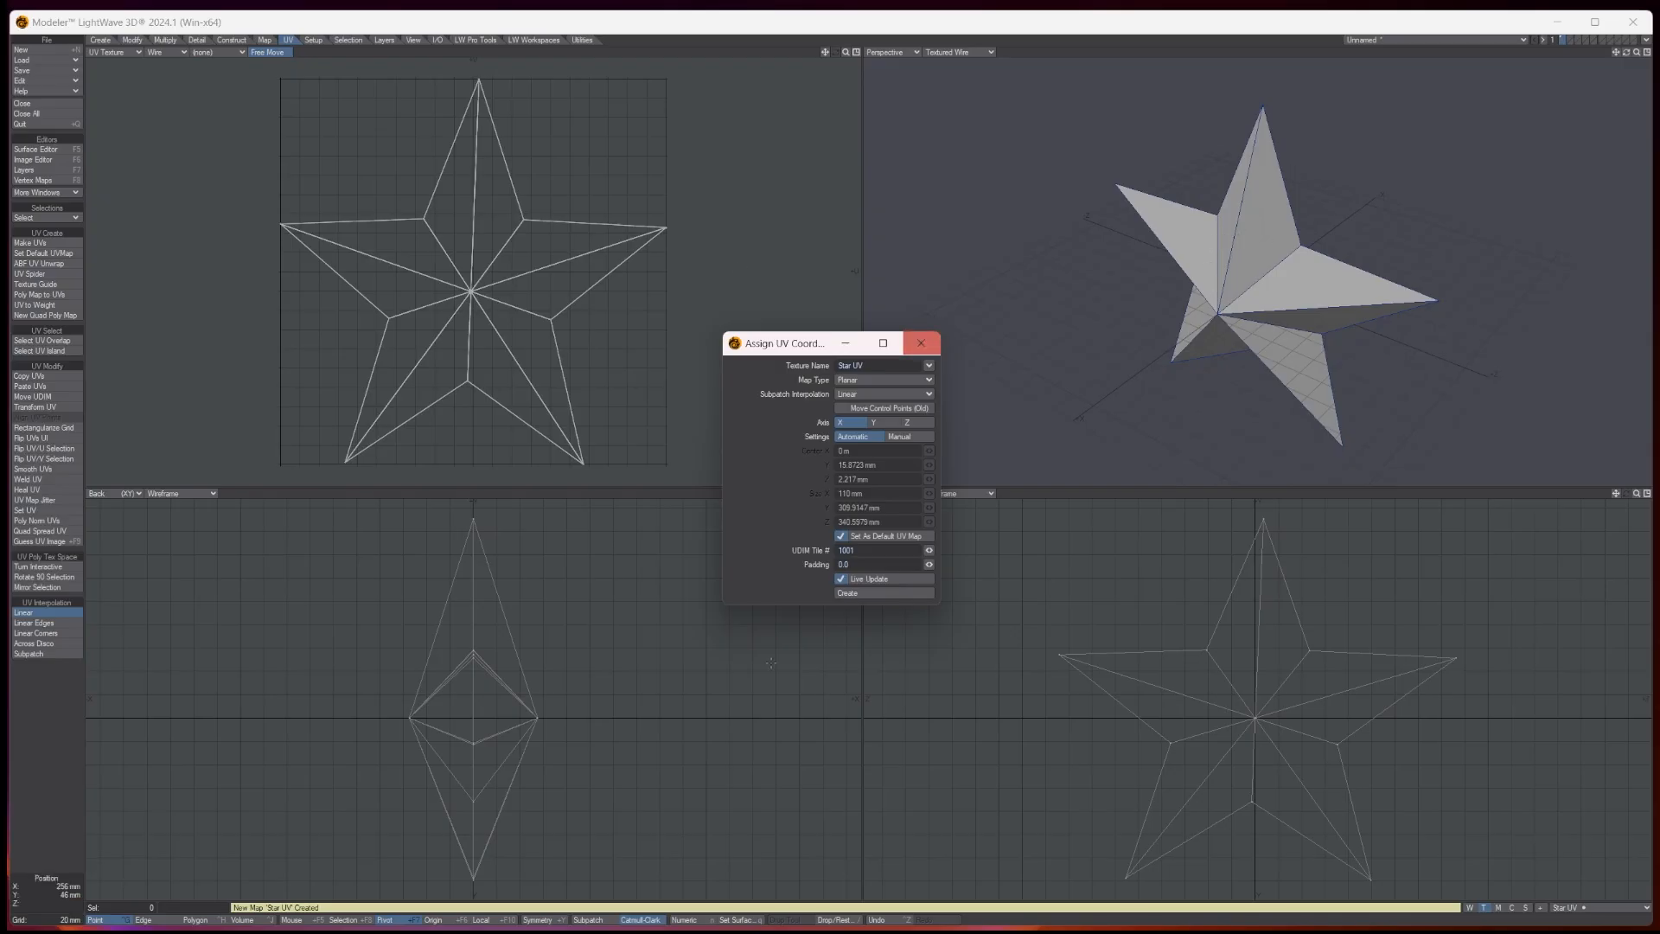
pyautogui.click(862, 594)
pyautogui.click(921, 344)
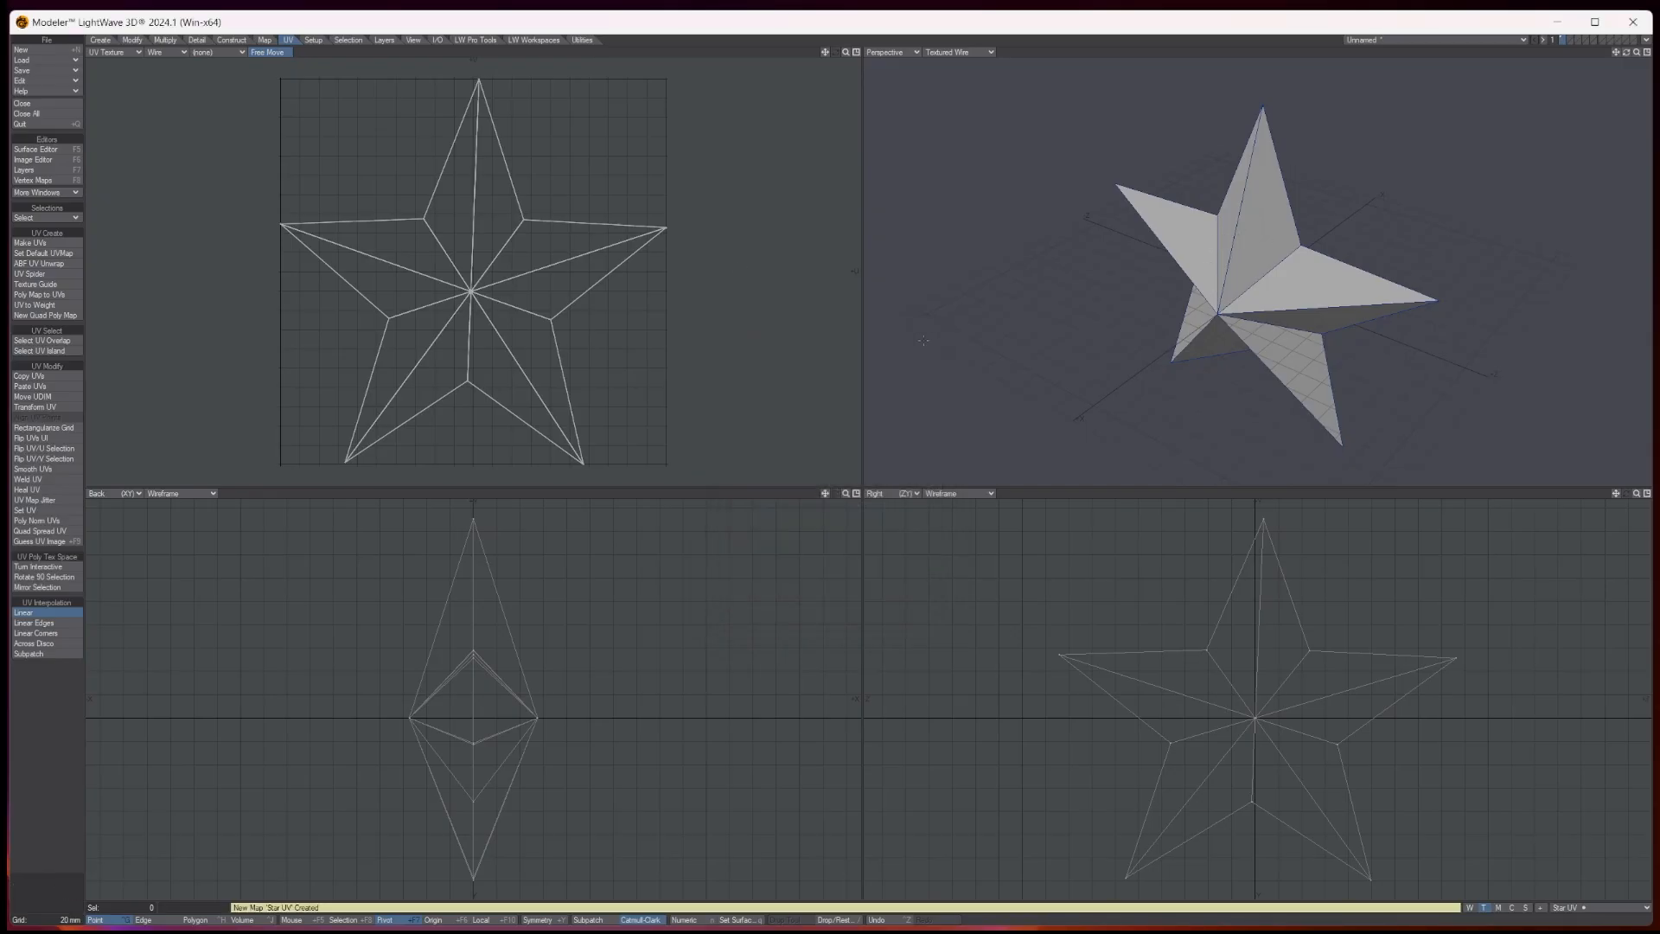
# Select the ten polygons of the star's +X half, move their UVs sideways beside the other half's UVs, and clear the selection
pyautogui.moveTo(1626, 52); pyautogui.dragTo(1617, 58)
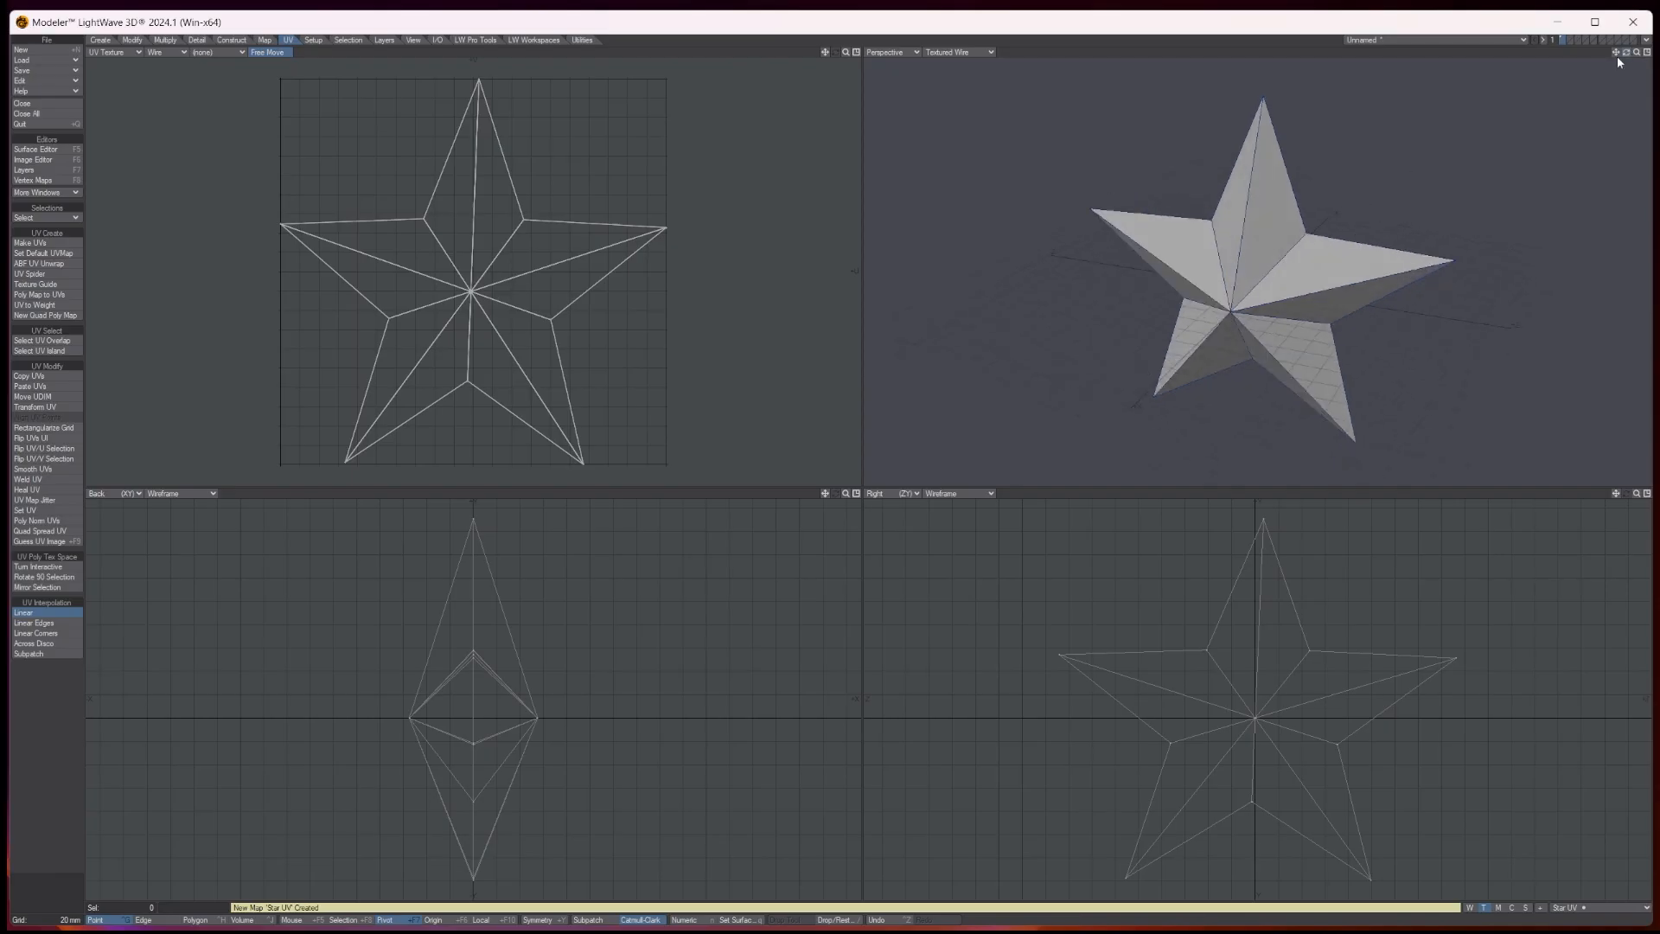
pyautogui.click(200, 920)
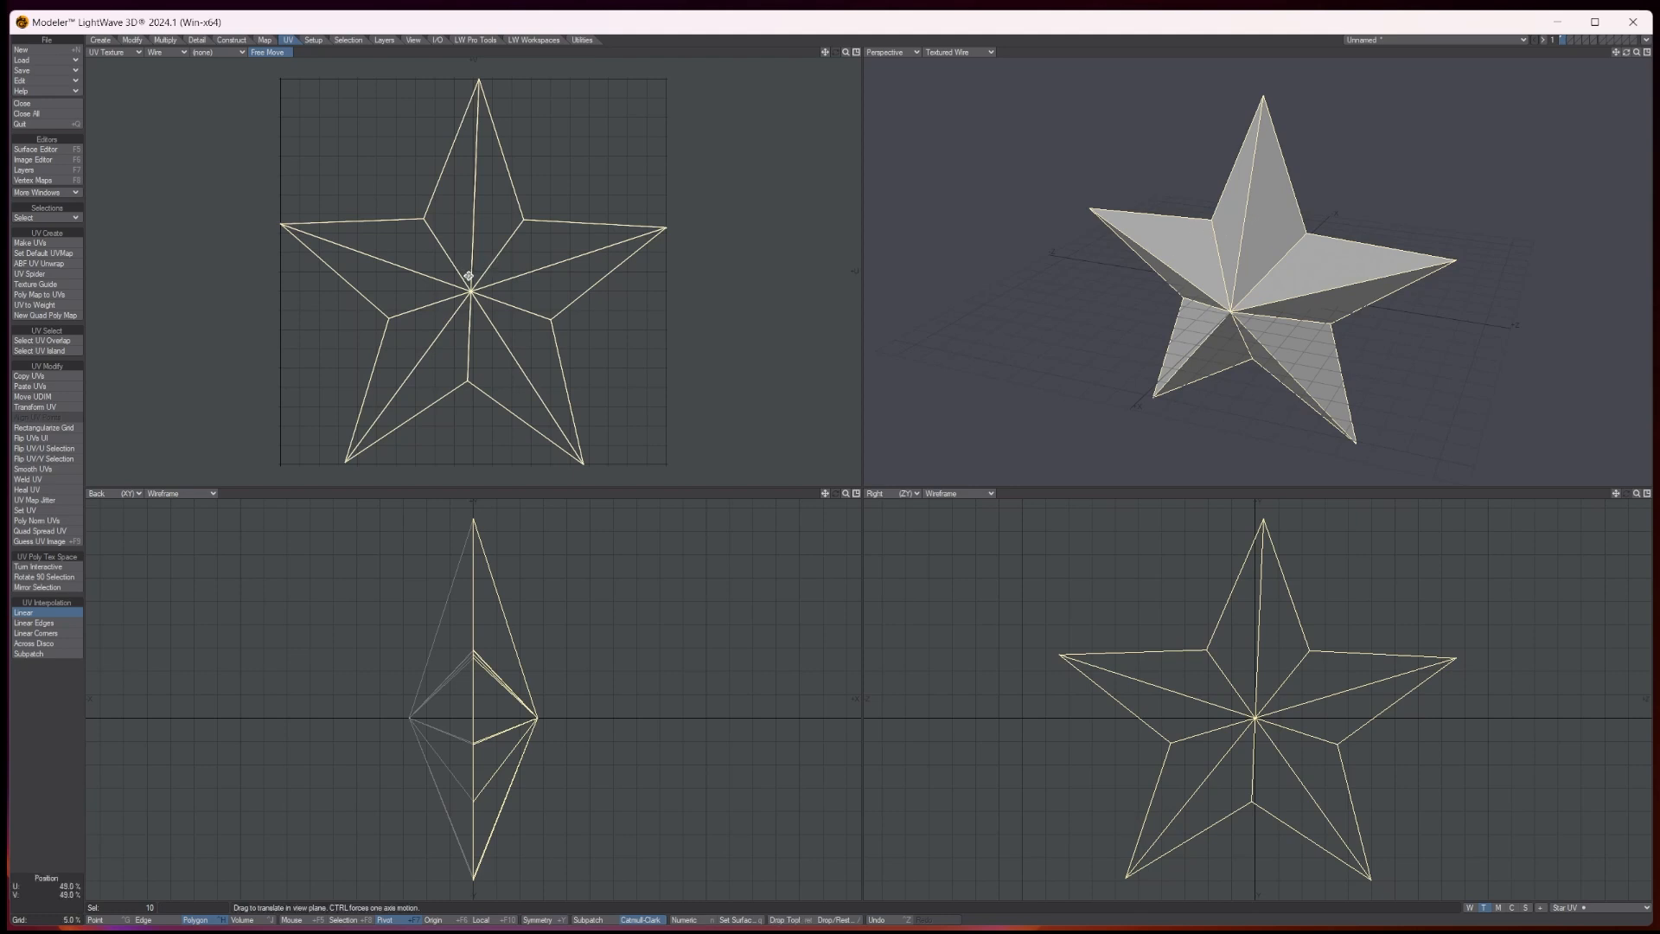
pyautogui.click(130, 41)
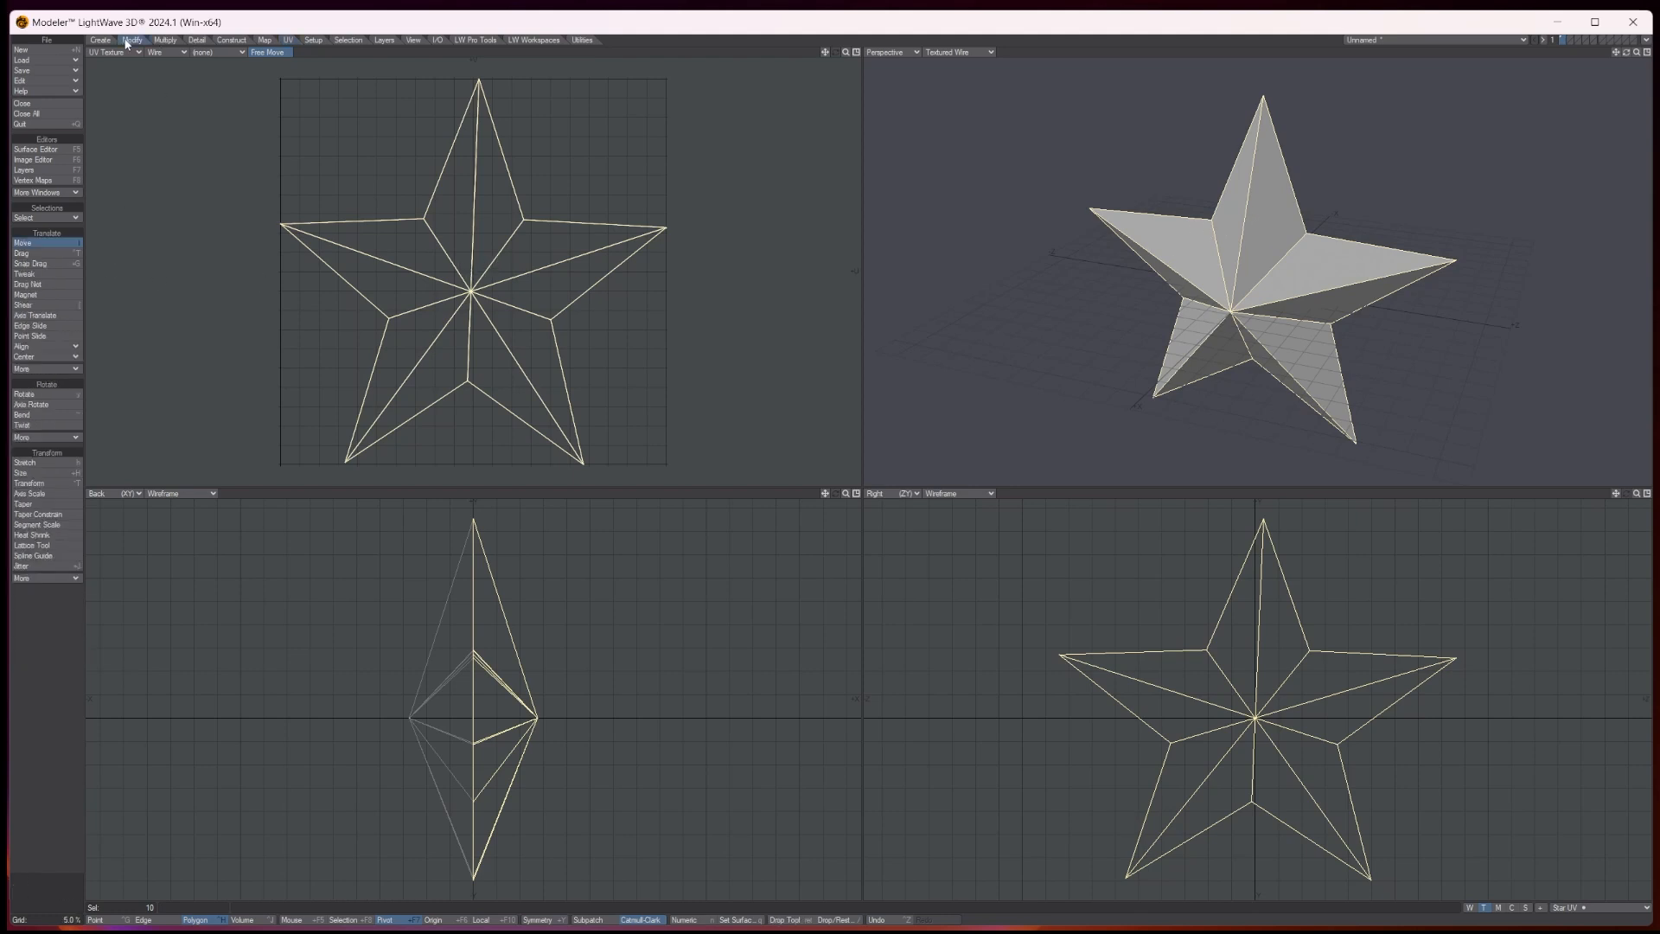
pyautogui.click(43, 242)
pyautogui.moveTo(464, 282); pyautogui.dragTo(853, 286)
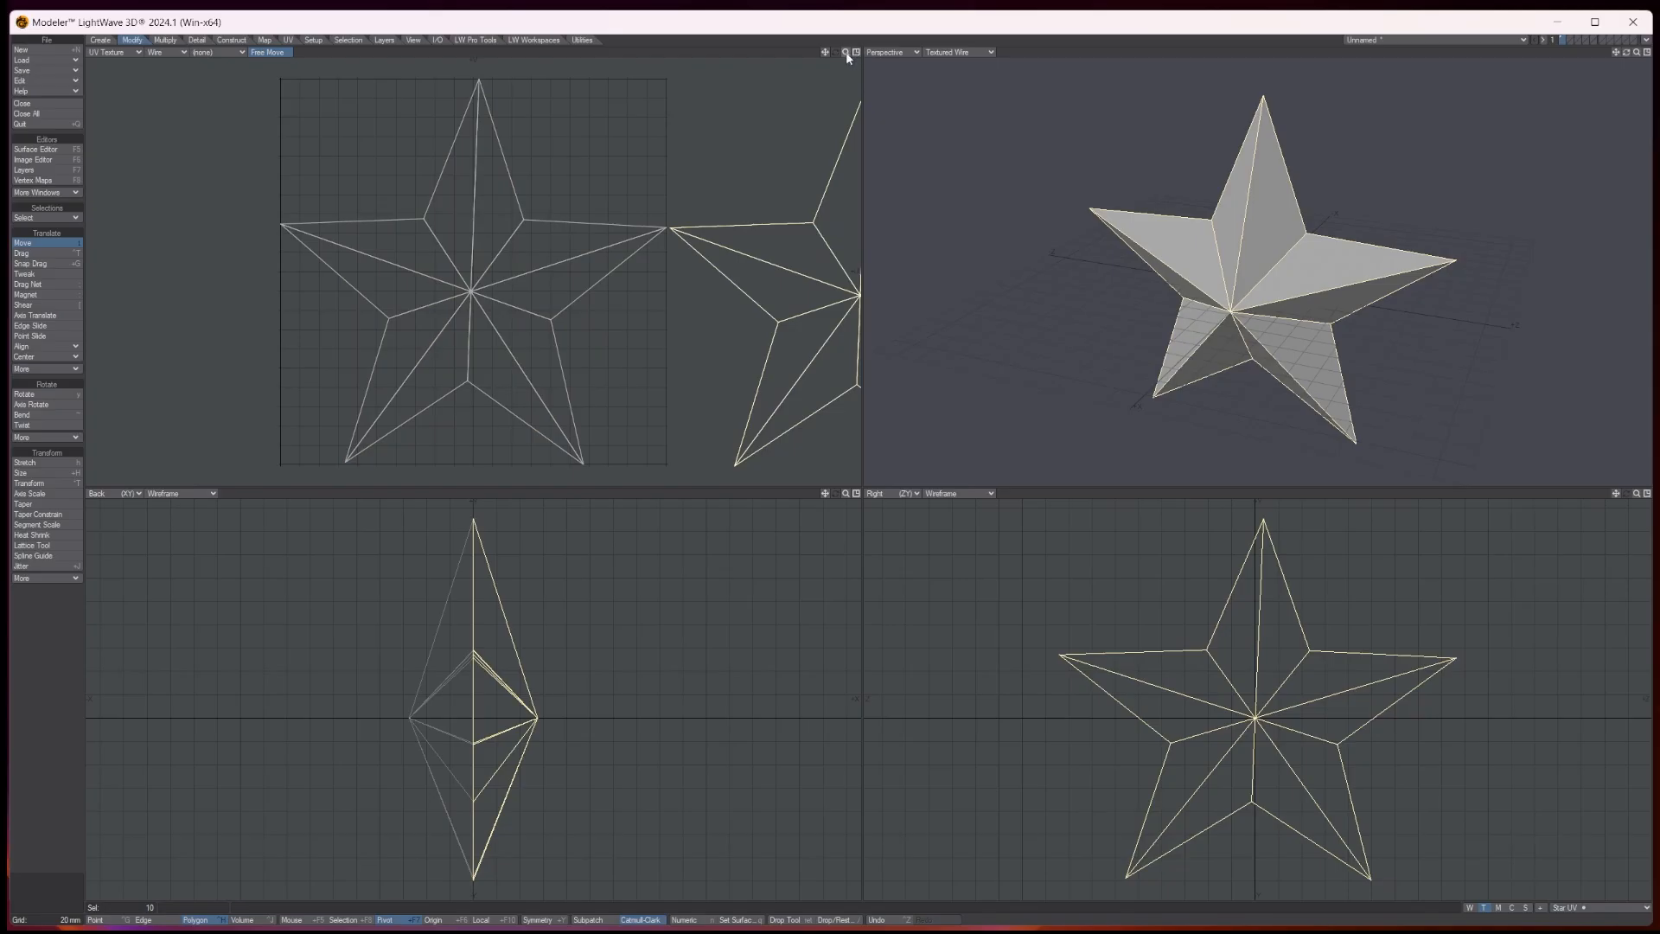
pyautogui.moveTo(845, 53); pyautogui.dragTo(800, 52)
pyautogui.press('space')
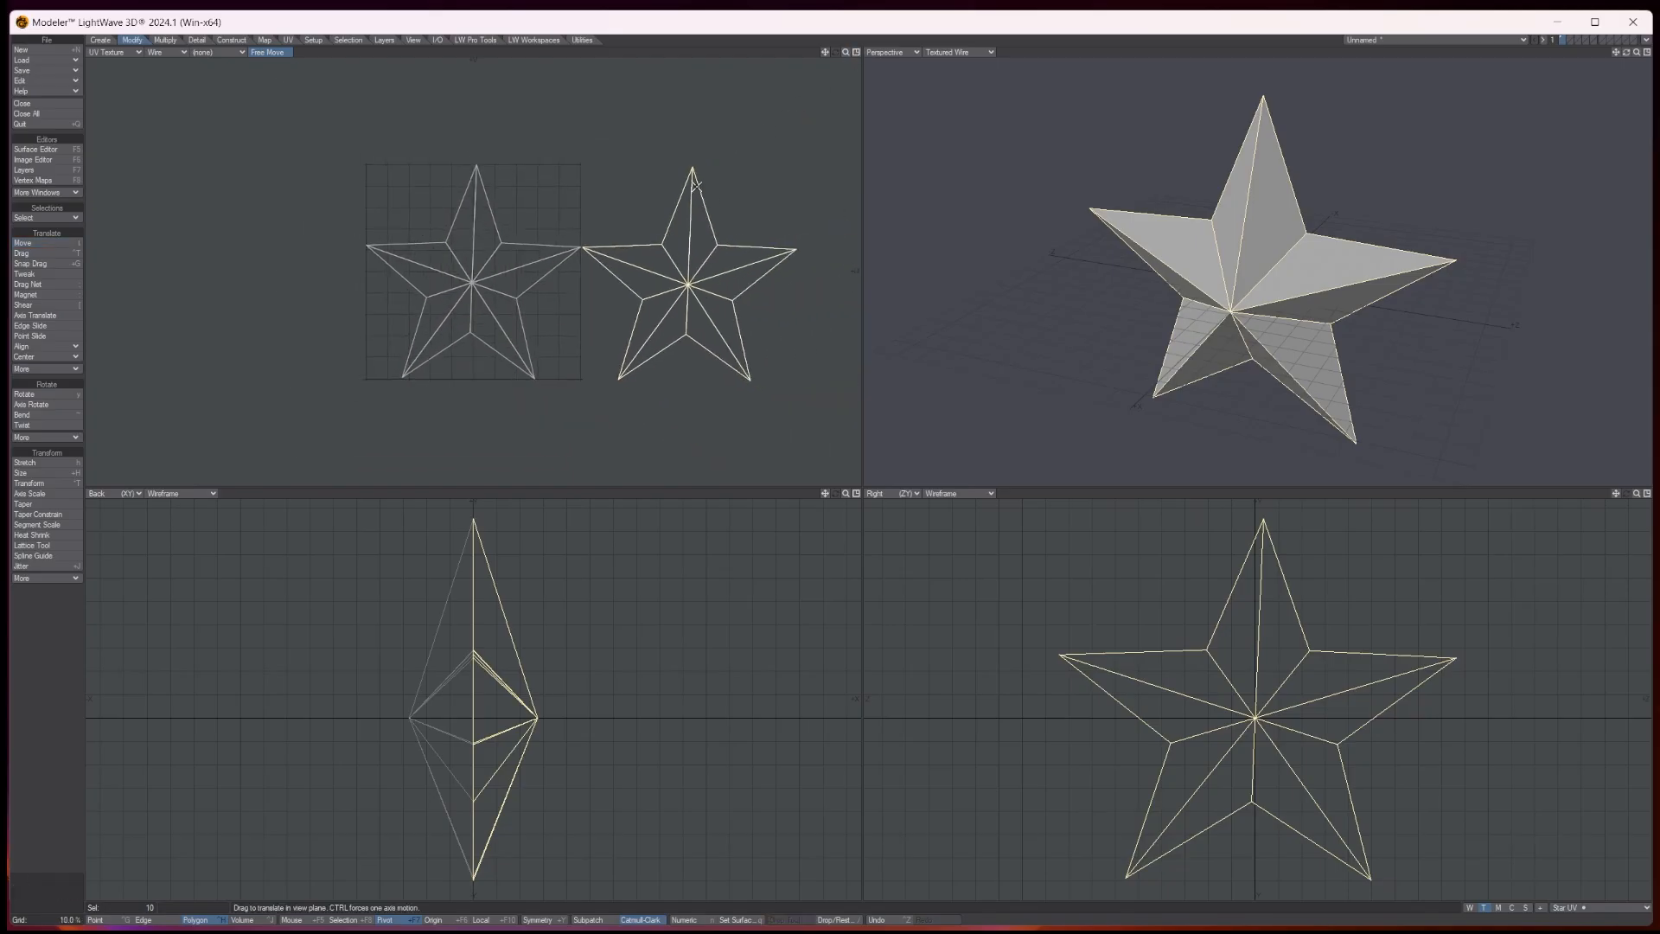
pyautogui.click(702, 180)
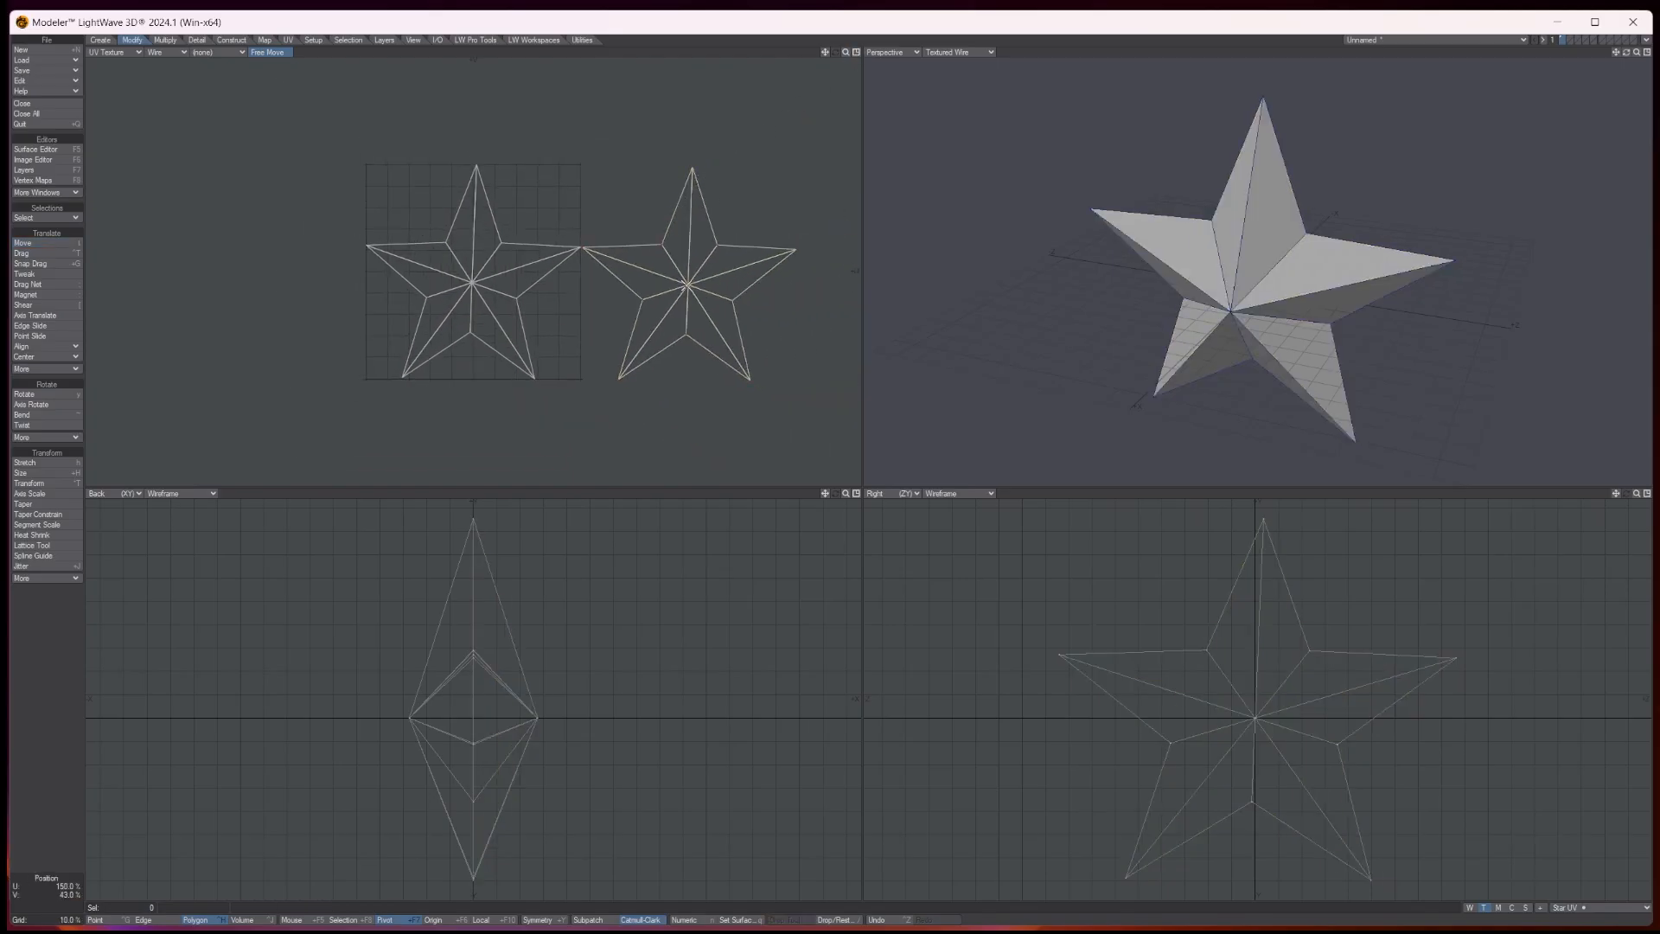
# Set the action centre to Mouse, then scale and move both UV stars to fit side by side inside the UV tile
pyautogui.click(53, 474)
pyautogui.click(56, 472)
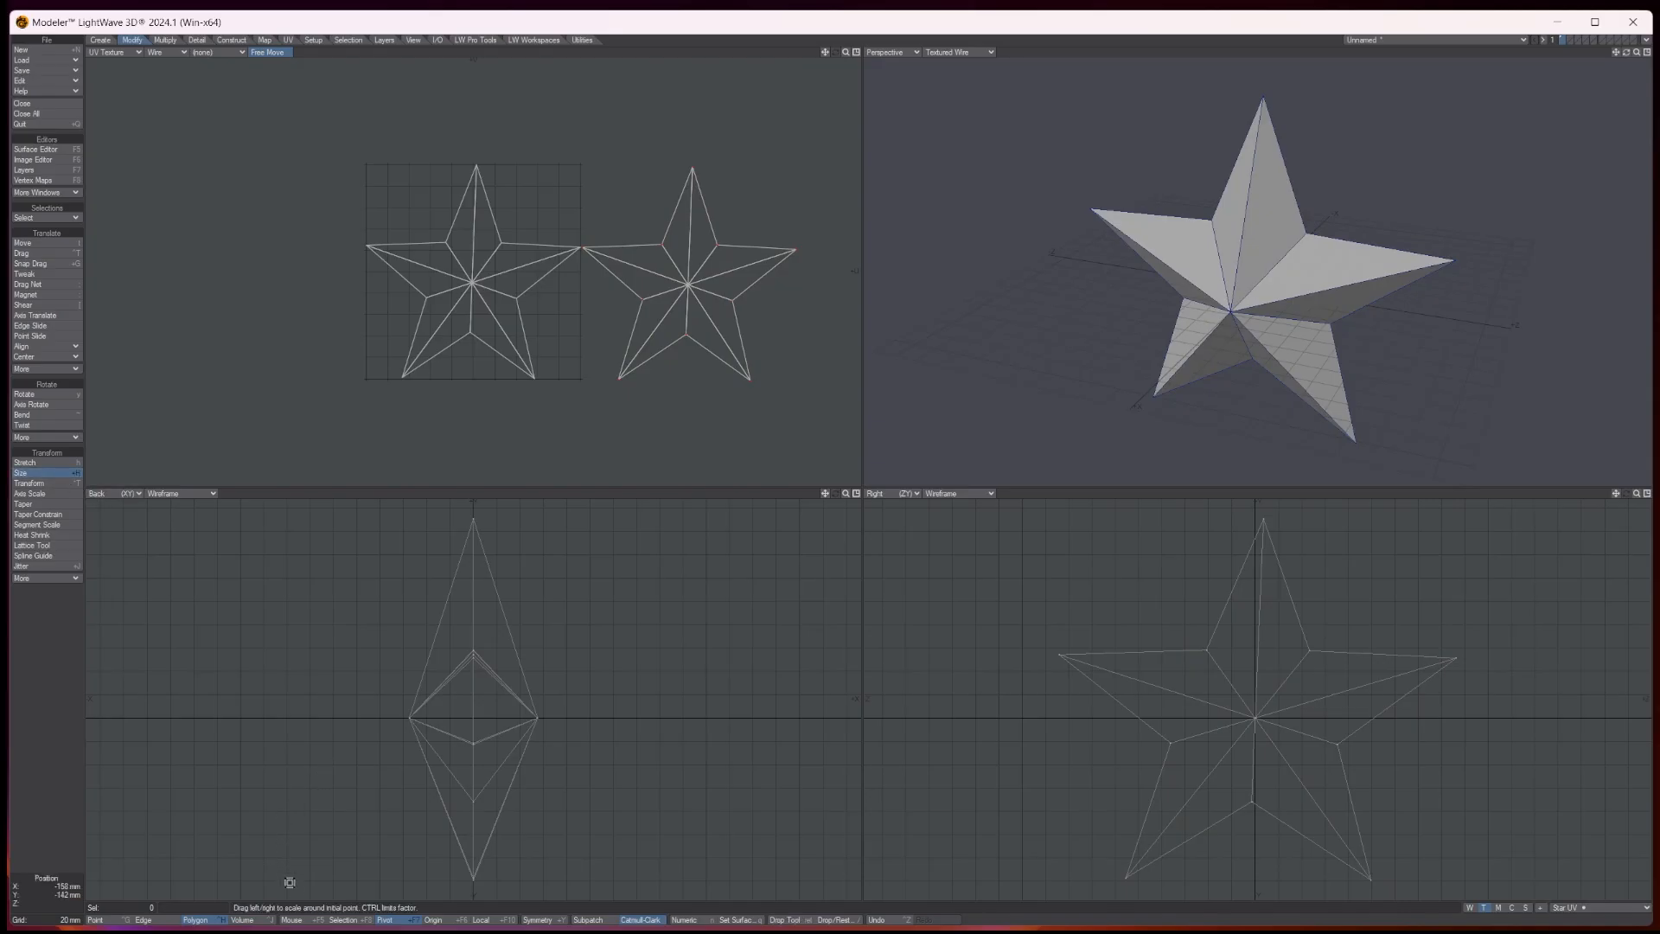
pyautogui.click(293, 919)
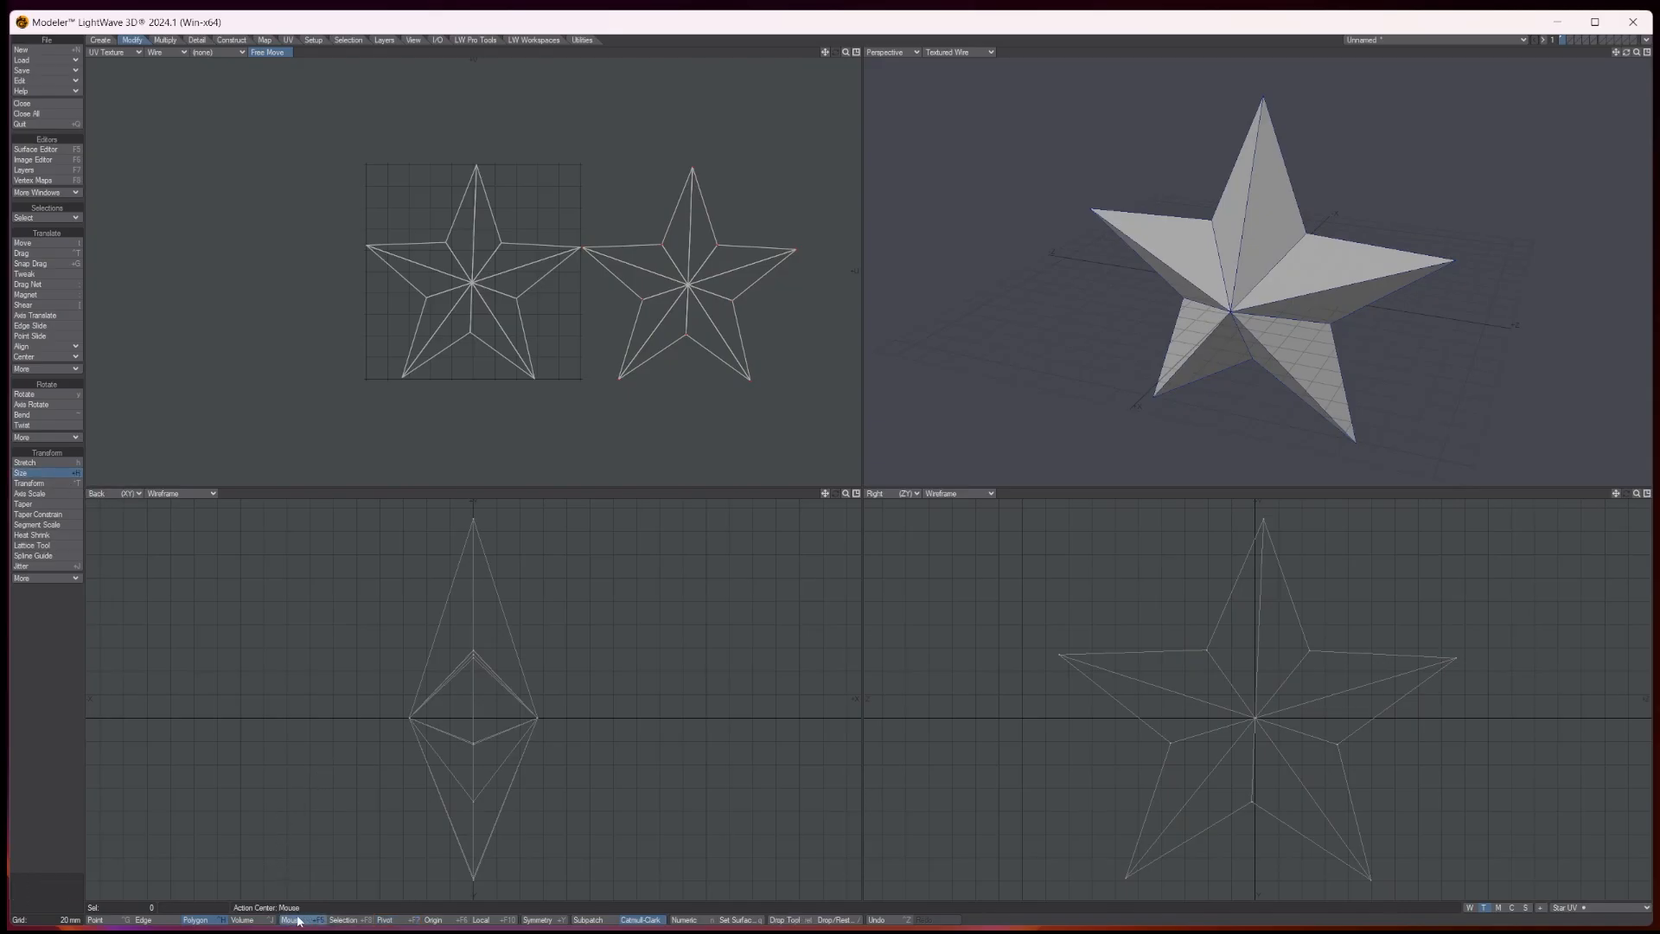
pyautogui.moveTo(588, 262); pyautogui.dragTo(519, 267)
pyautogui.press('t')
pyautogui.click(26, 473)
pyautogui.click(23, 242)
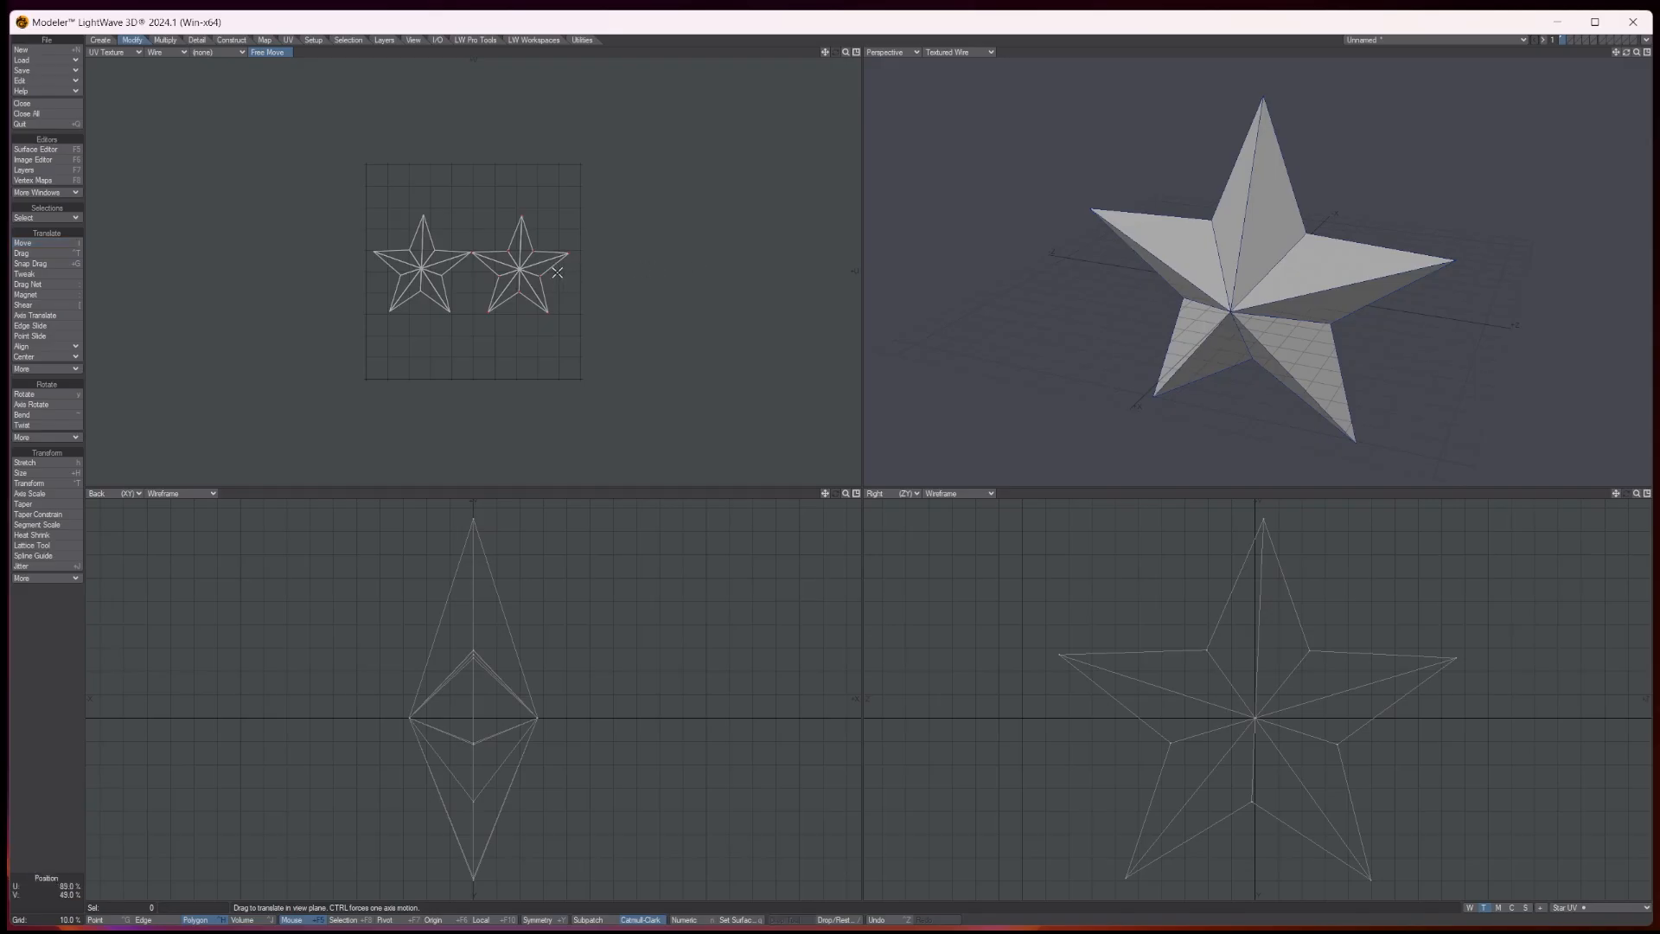
# Assign a new surface named Star to the whole model with Smoothing on
pyautogui.press('q')
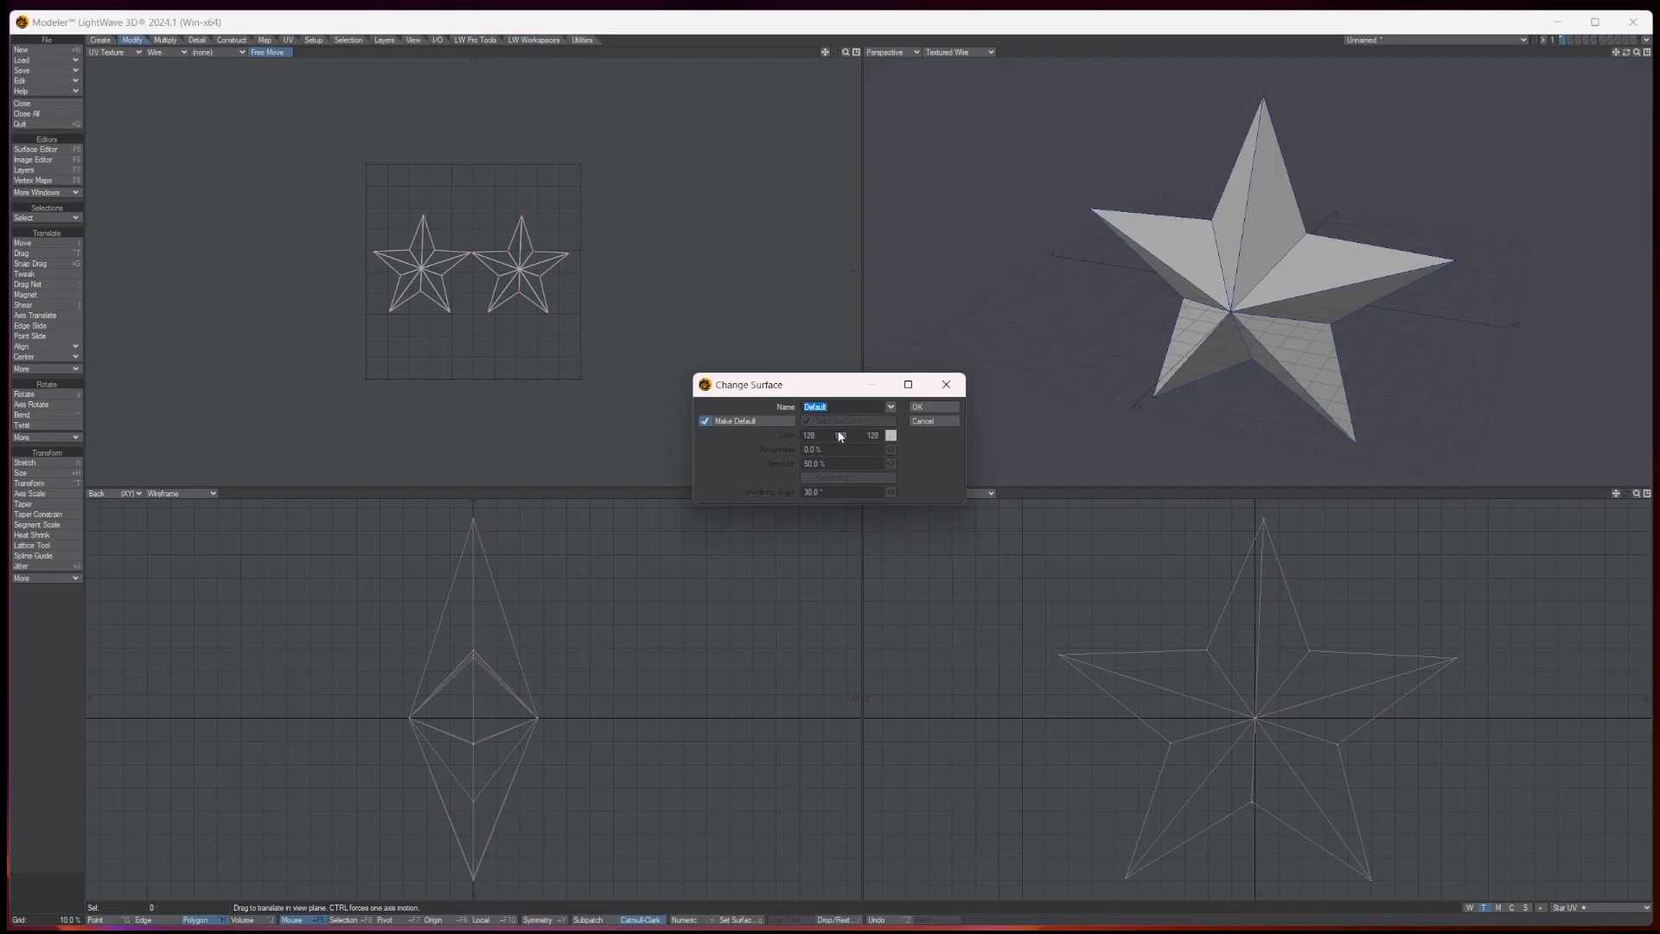
pyautogui.write('Star')
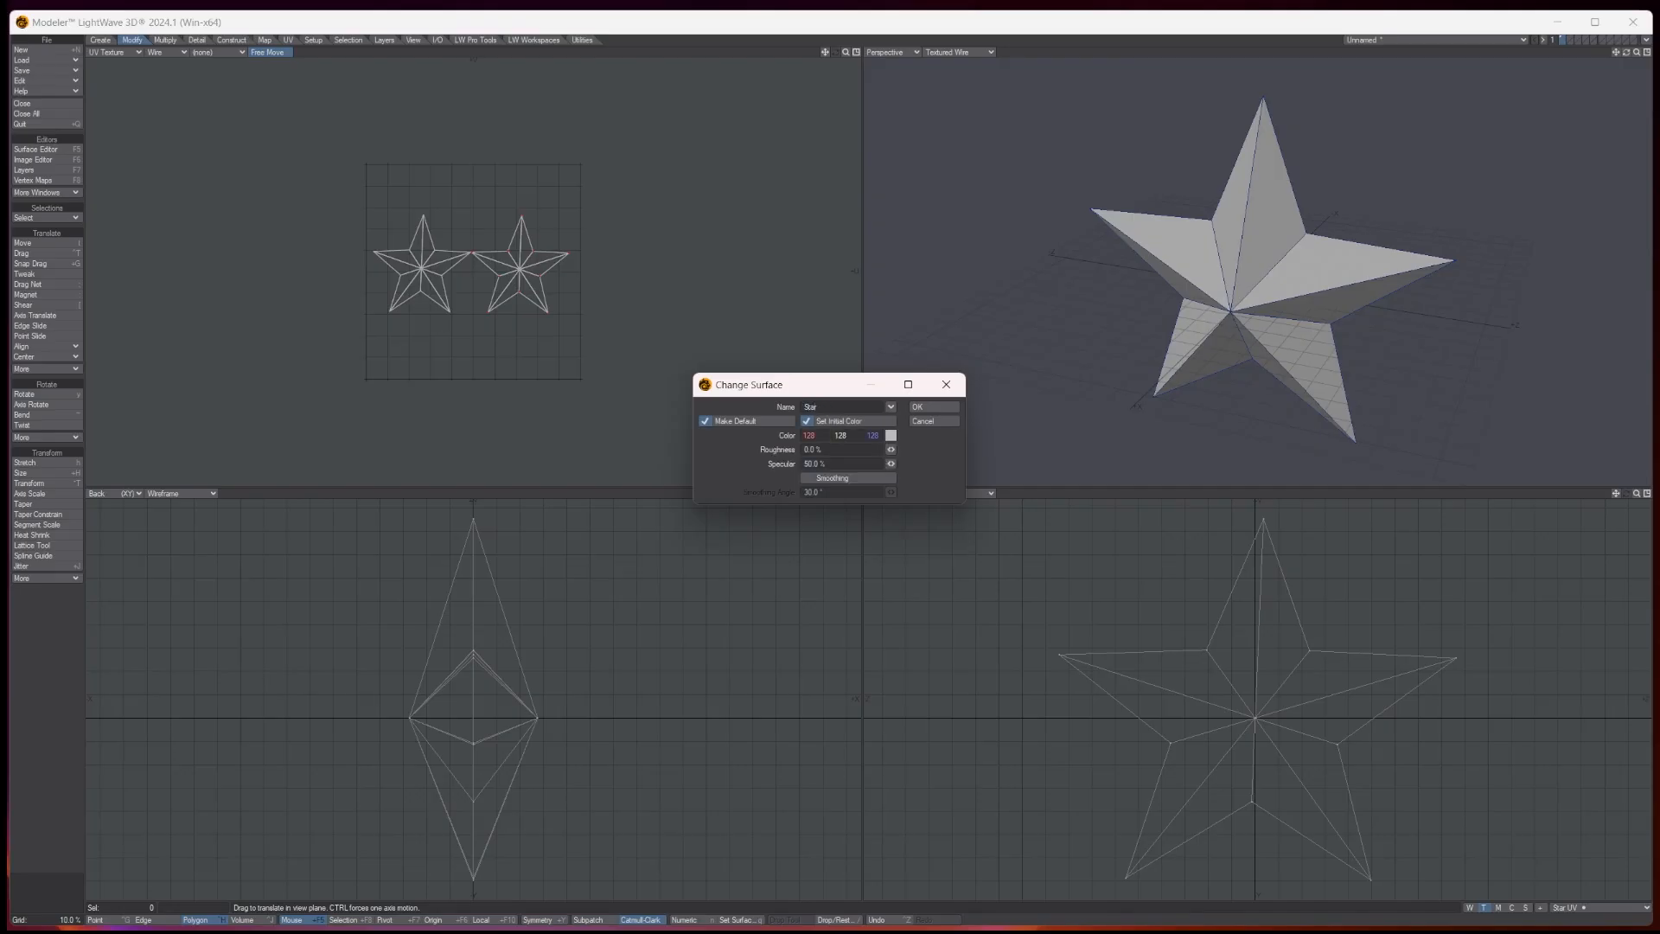
pyautogui.click(832, 478)
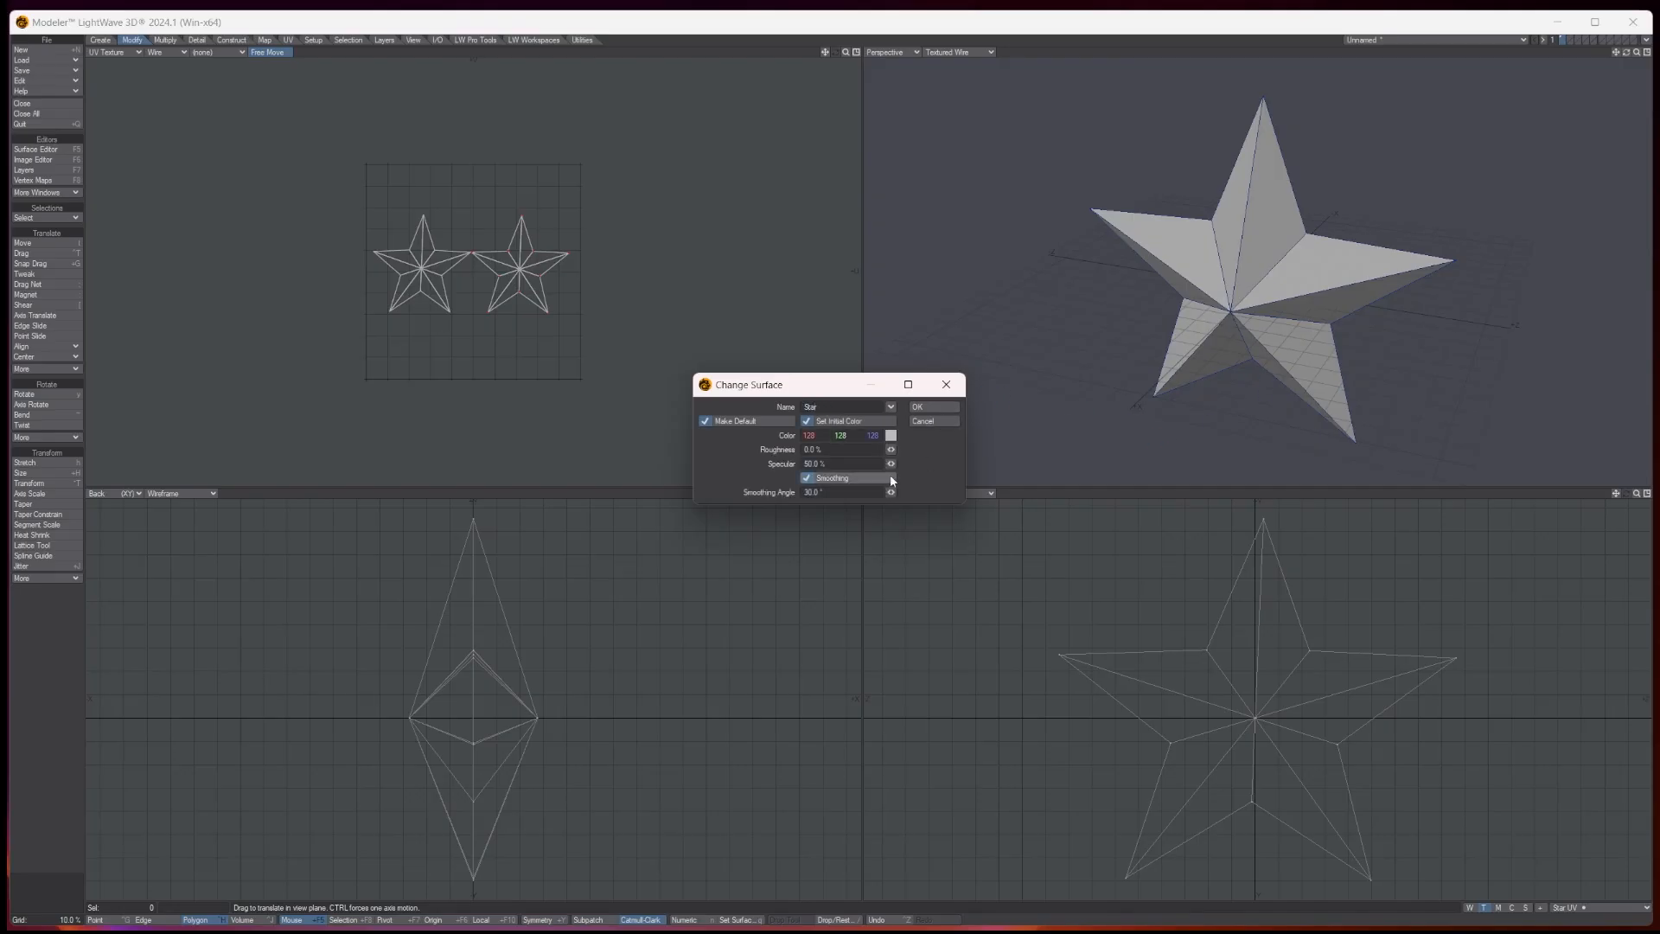
pyautogui.click(921, 410)
# Save the object to the Desktop as Star 1
pyautogui.hotkey('shift', 's')
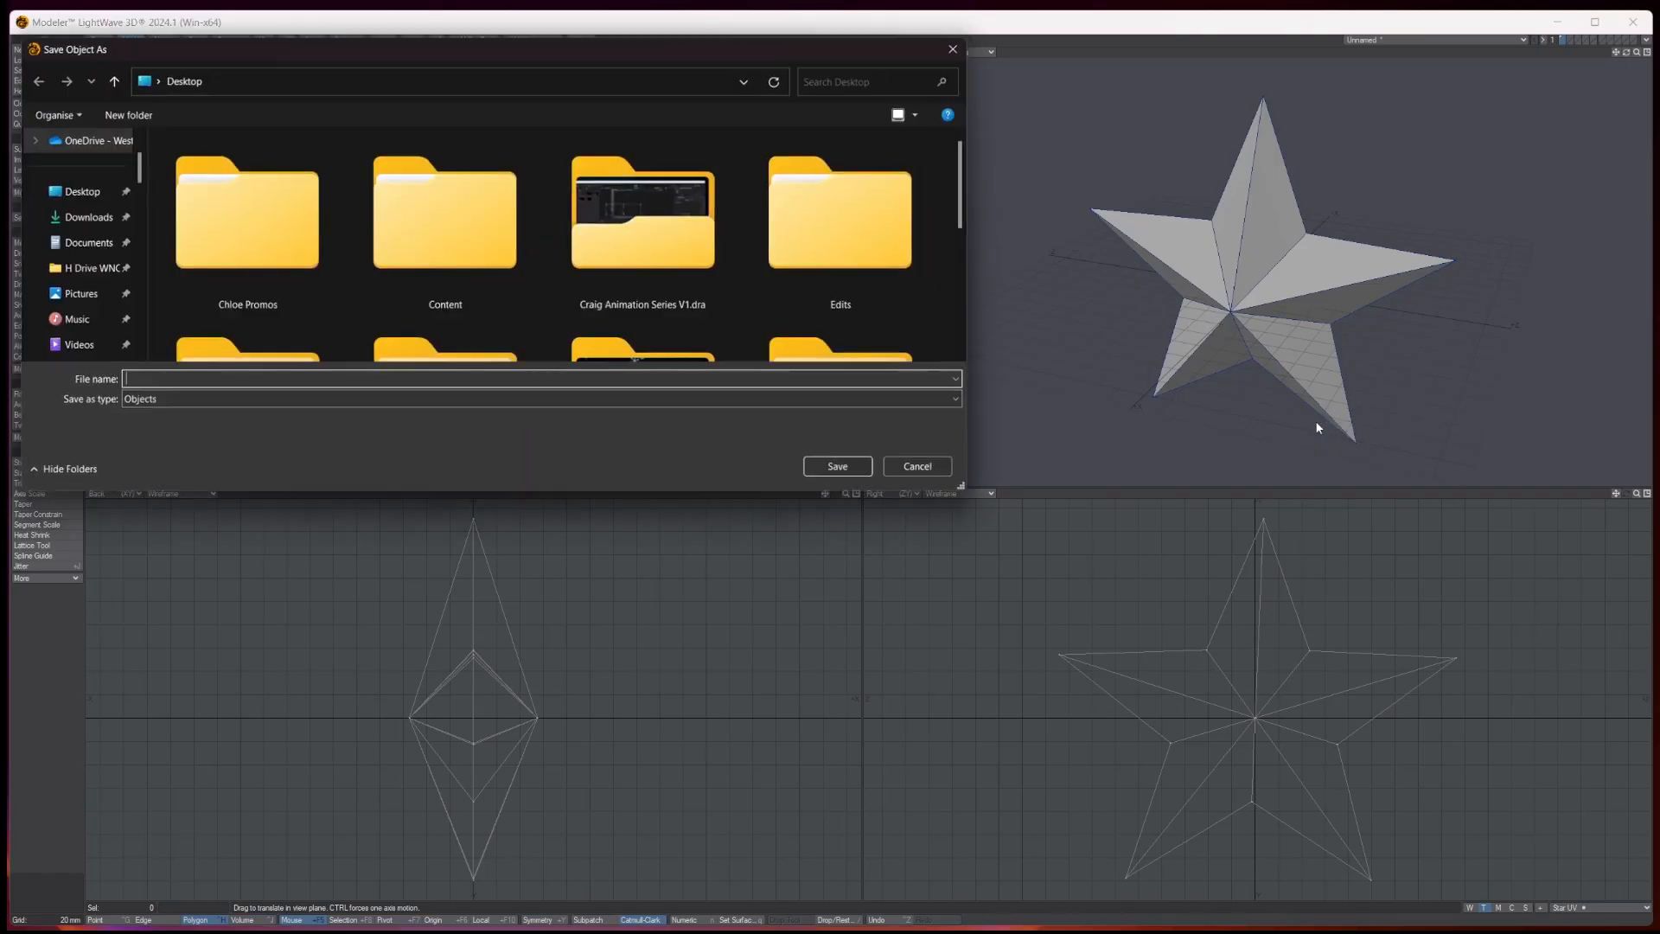
pyautogui.click(80, 196)
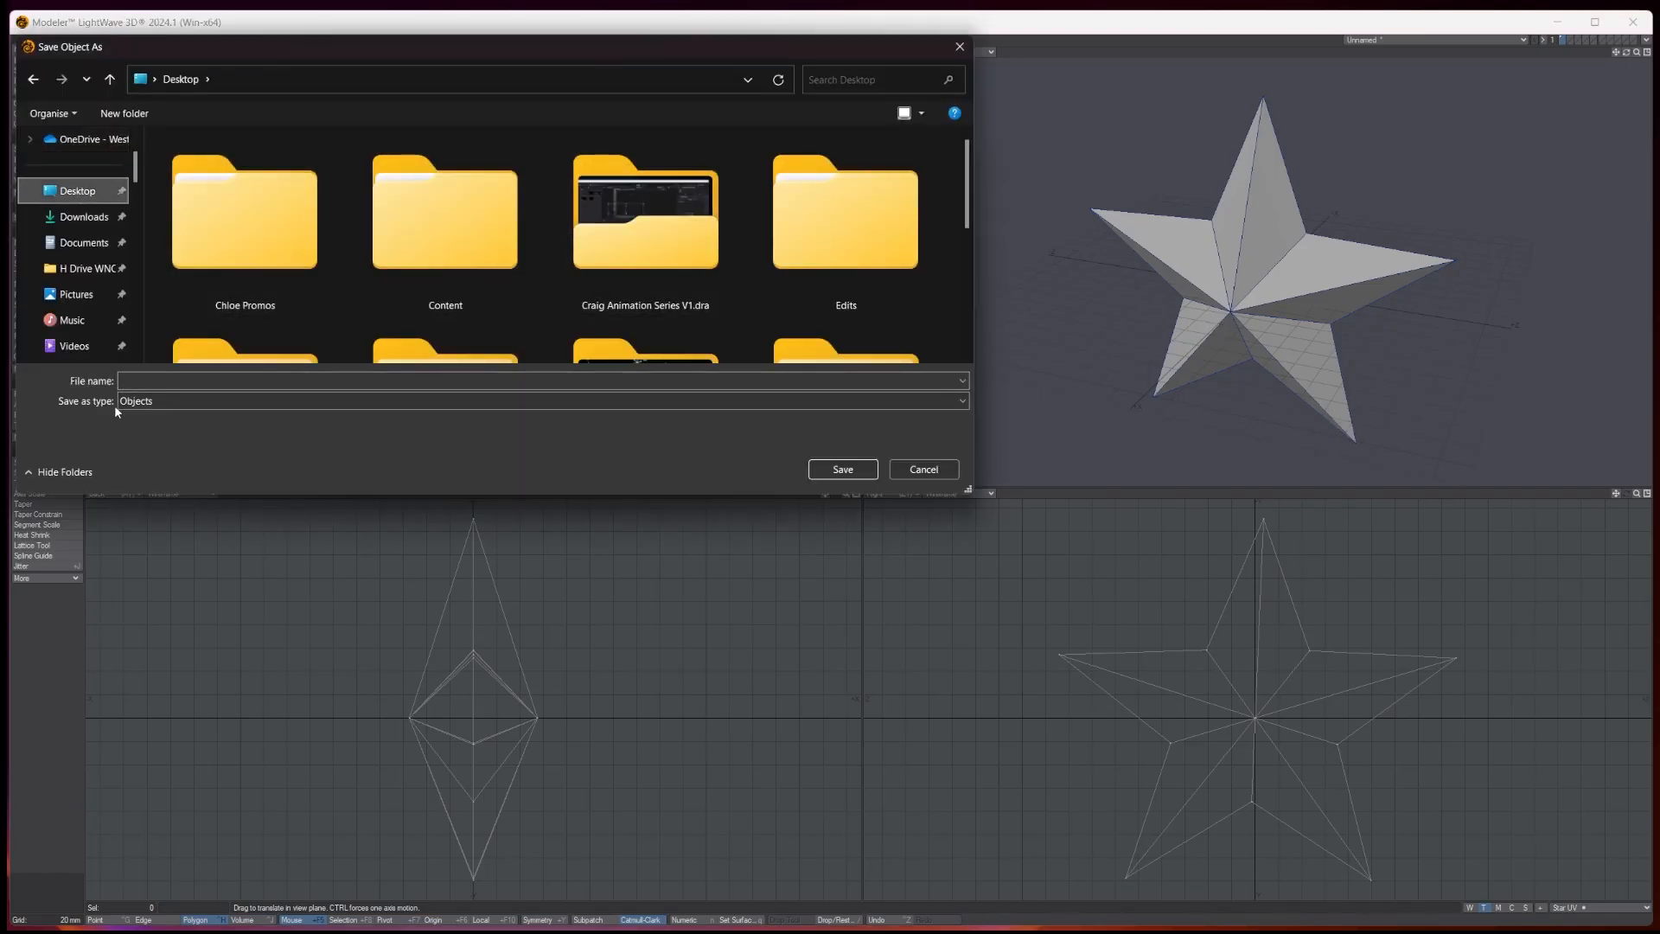
pyautogui.click(128, 381)
pyautogui.write('Star 1')
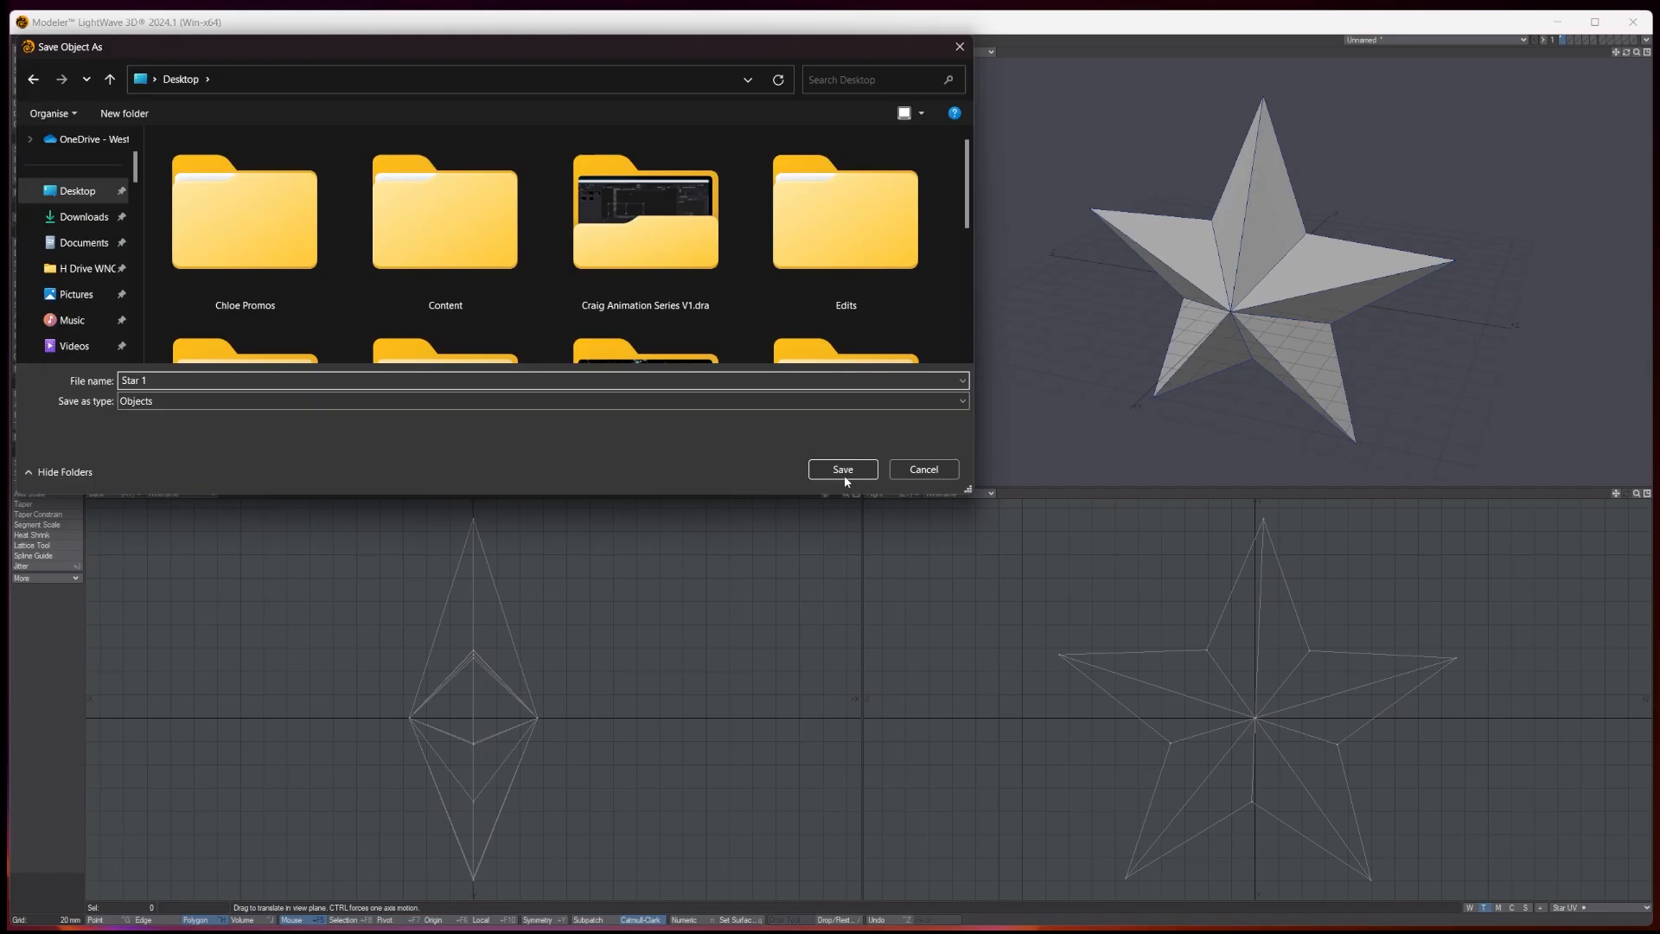
pyautogui.click(843, 470)
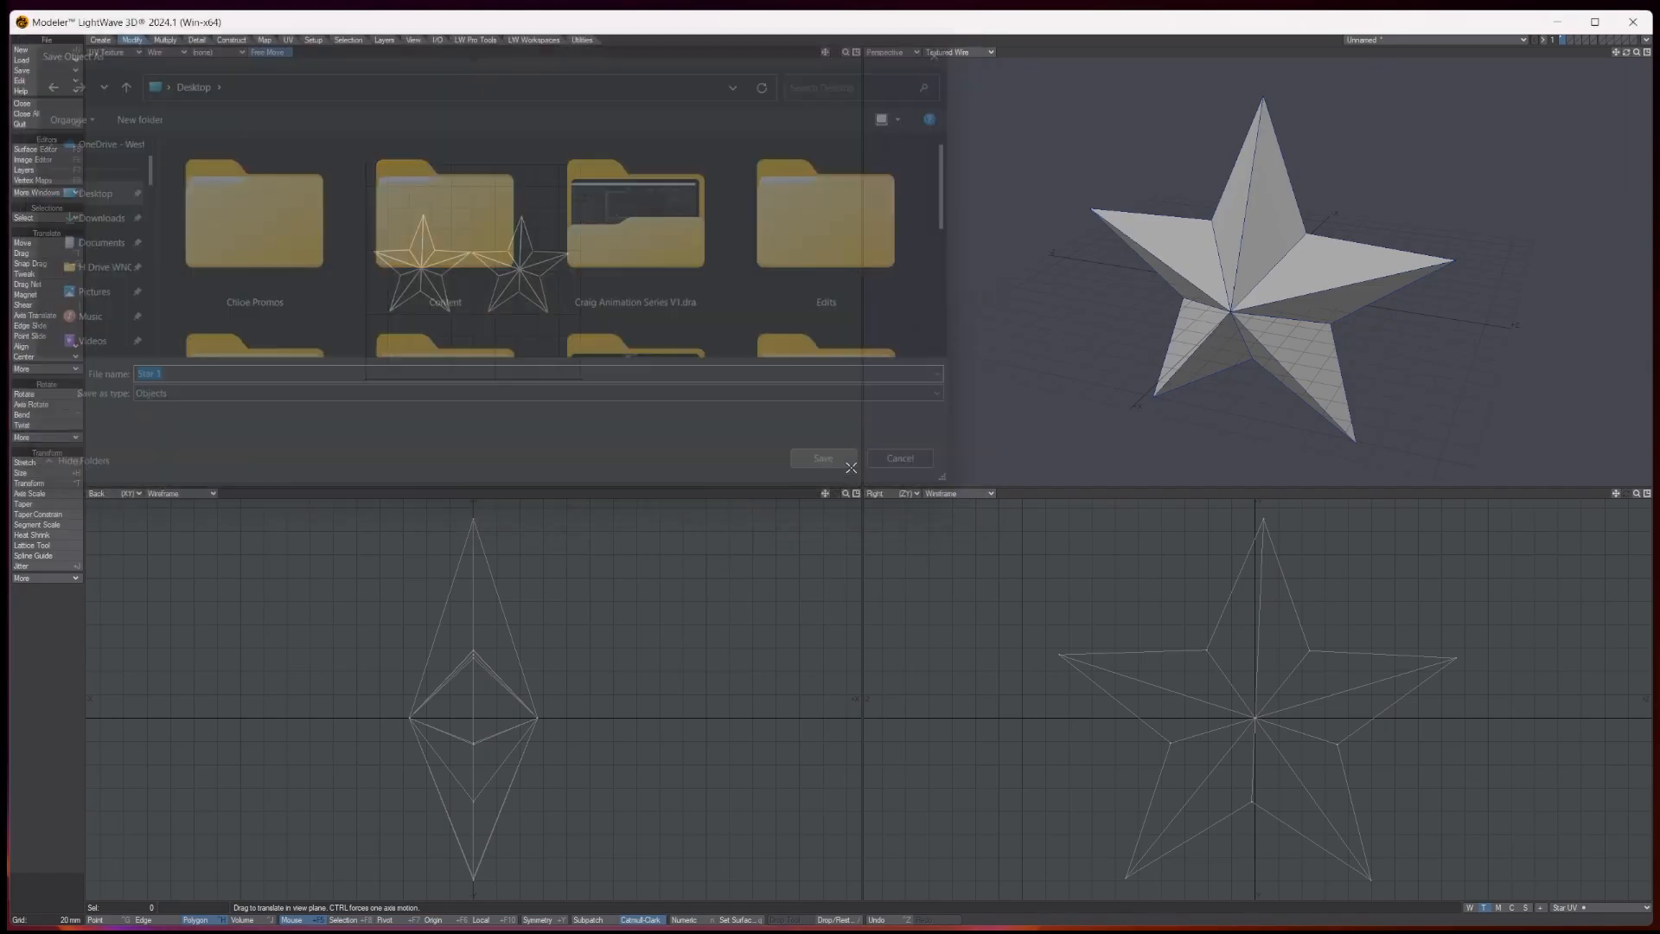
# Send the star to Layout, turn its facets toward the view in a maximised perspective viewport, and render it with VPR
pyautogui.click(1647, 41)
pyautogui.click(1597, 58)
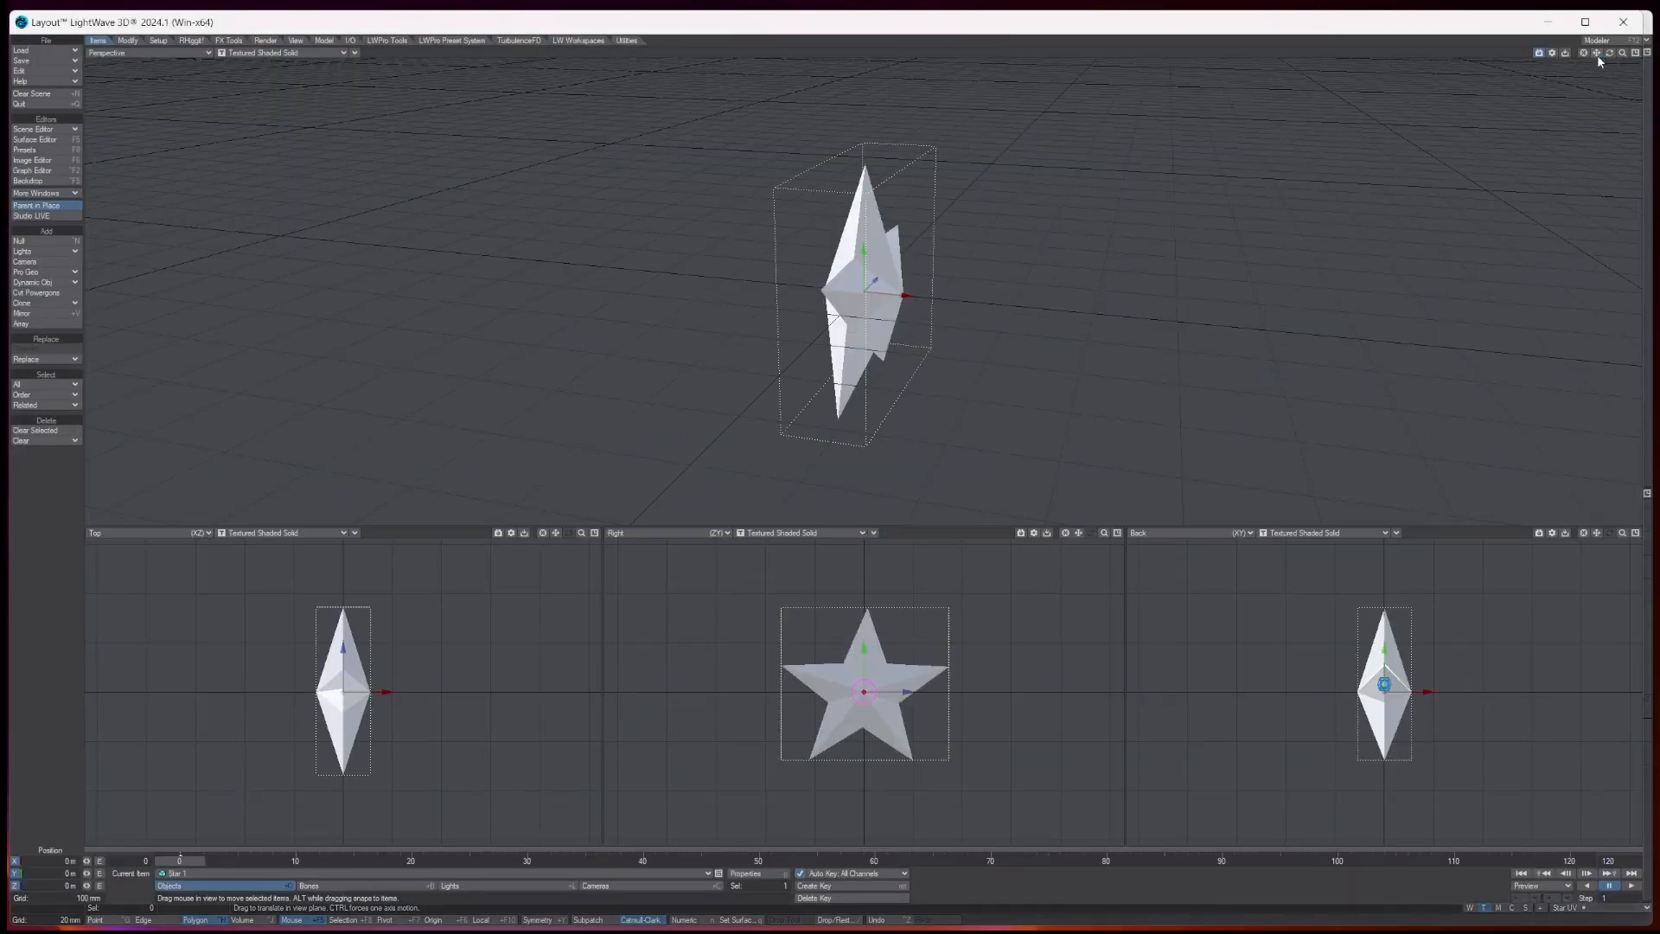
pyautogui.moveTo(1610, 53); pyautogui.dragTo(1613, 52)
pyautogui.click(1635, 54)
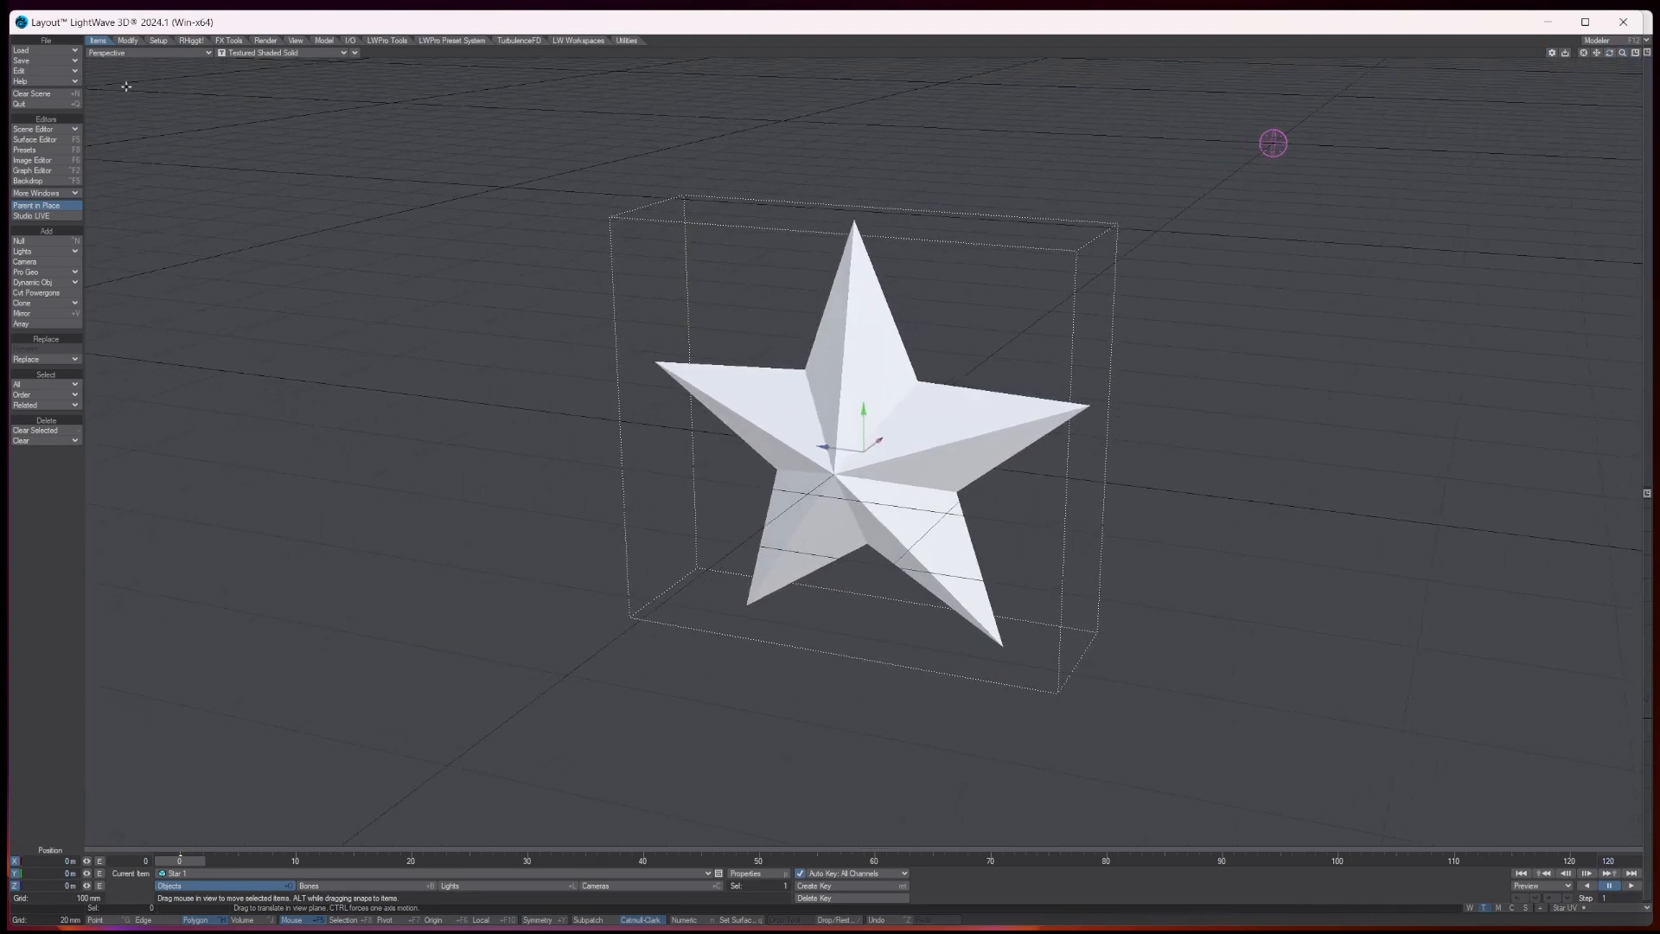
pyautogui.click(238, 54)
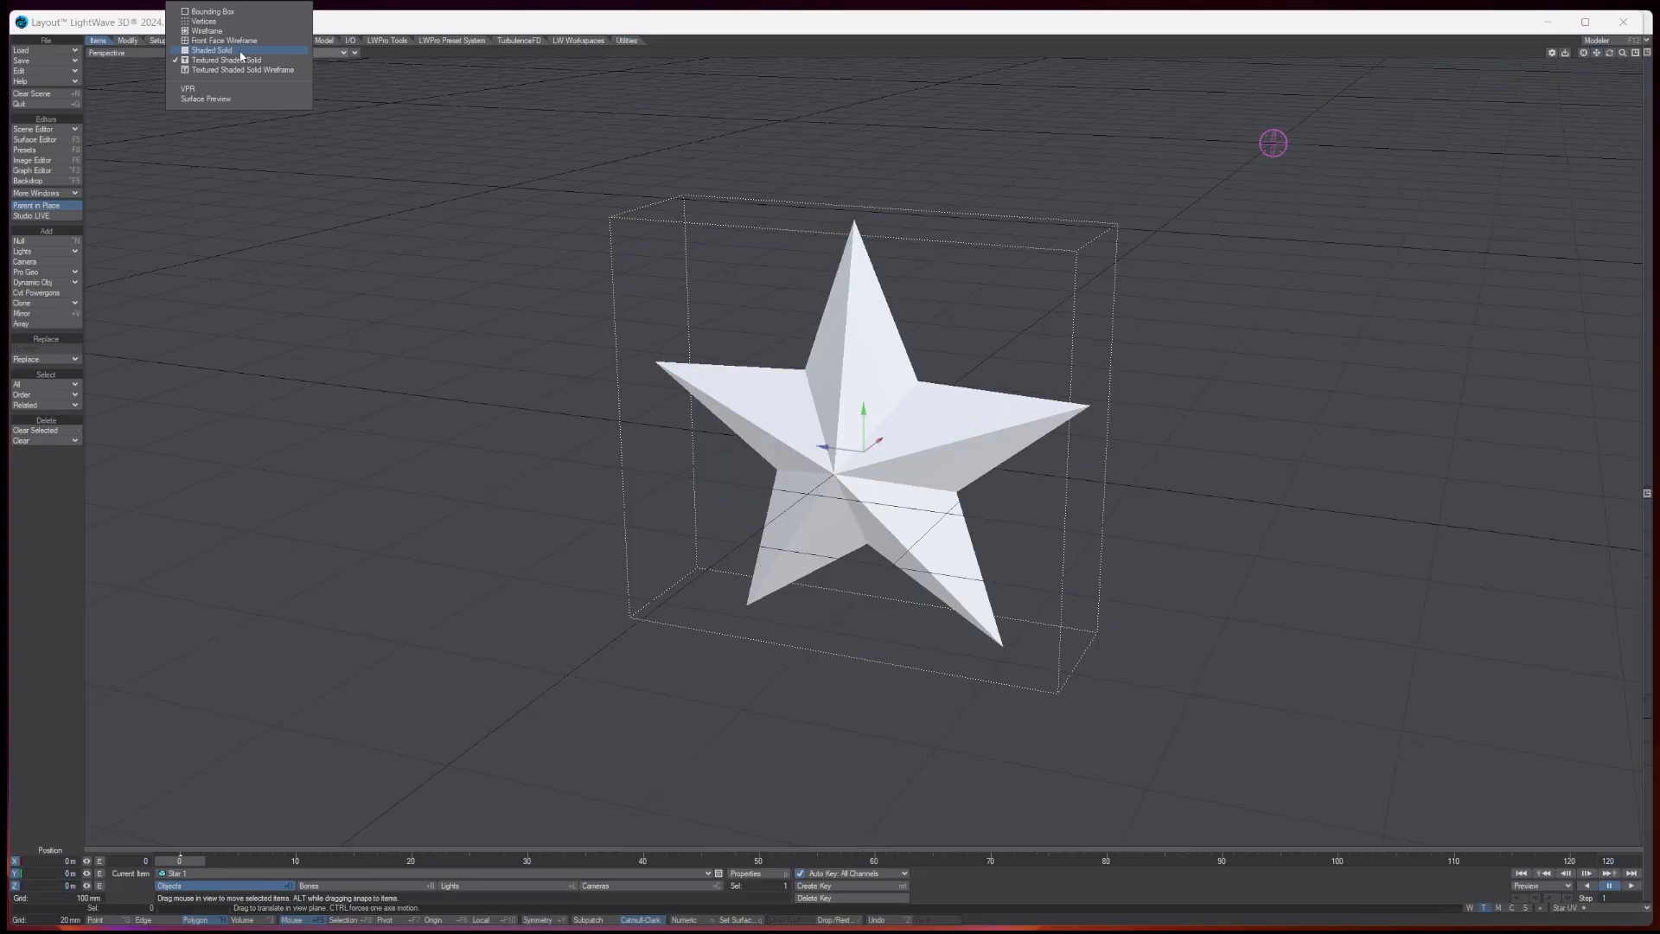
pyautogui.click(192, 86)
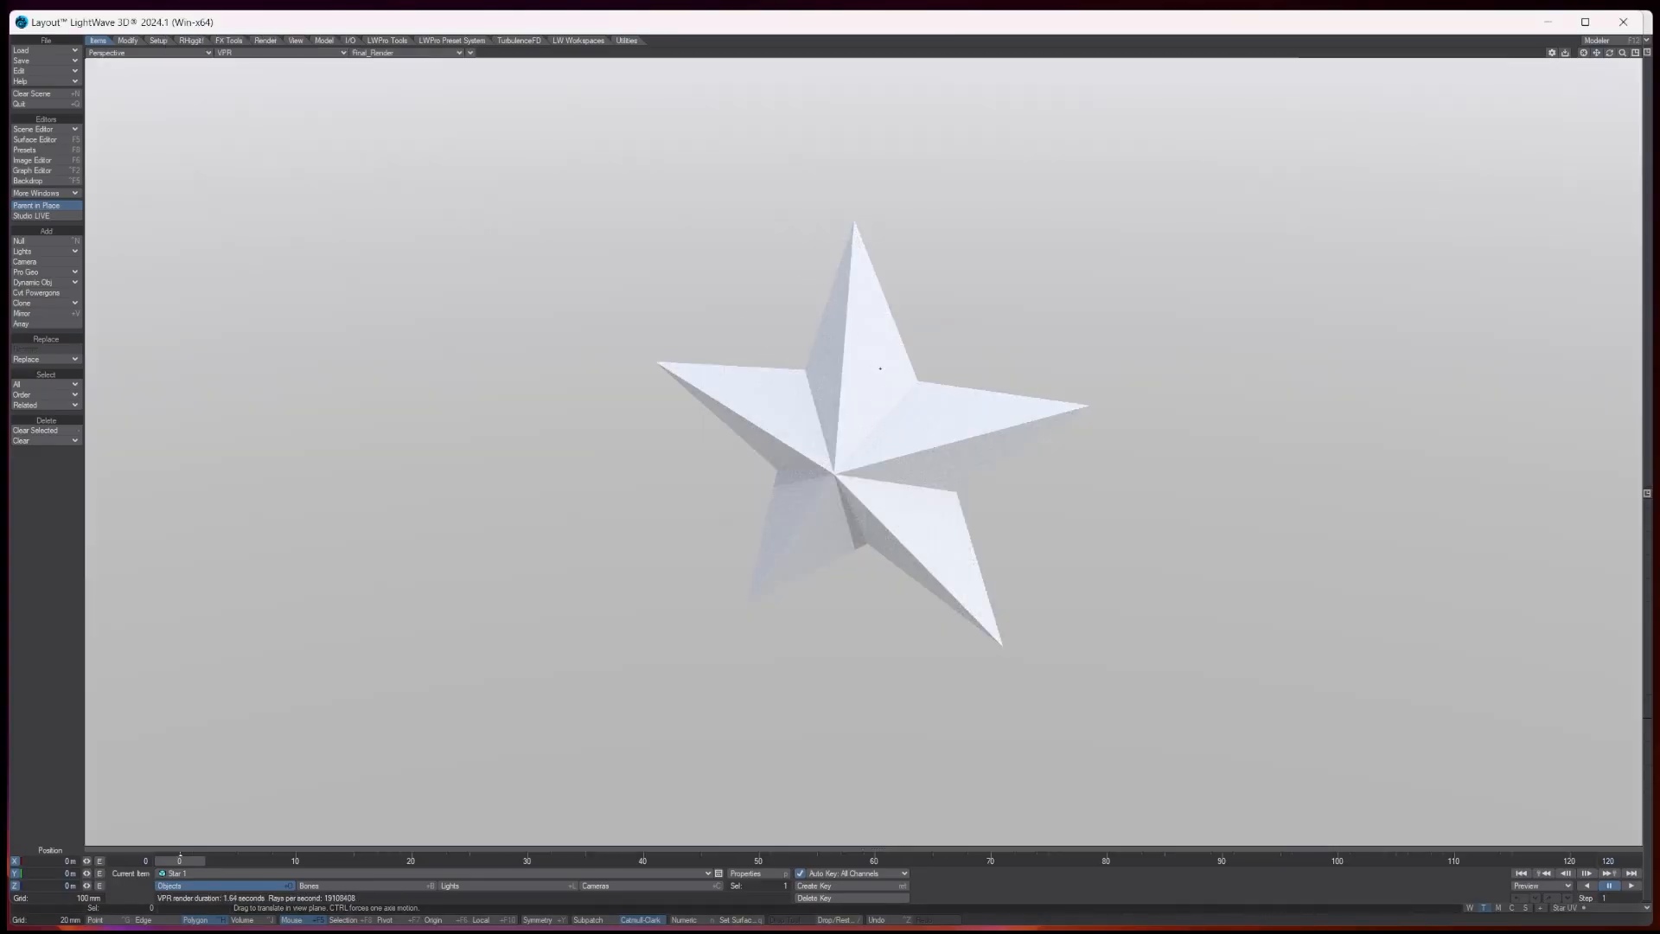
# Load the built-in Metal preset Gold onto the Star surface and set its Smoothing Threshold to about 58.5° for crisp facets
pyautogui.press('F5')
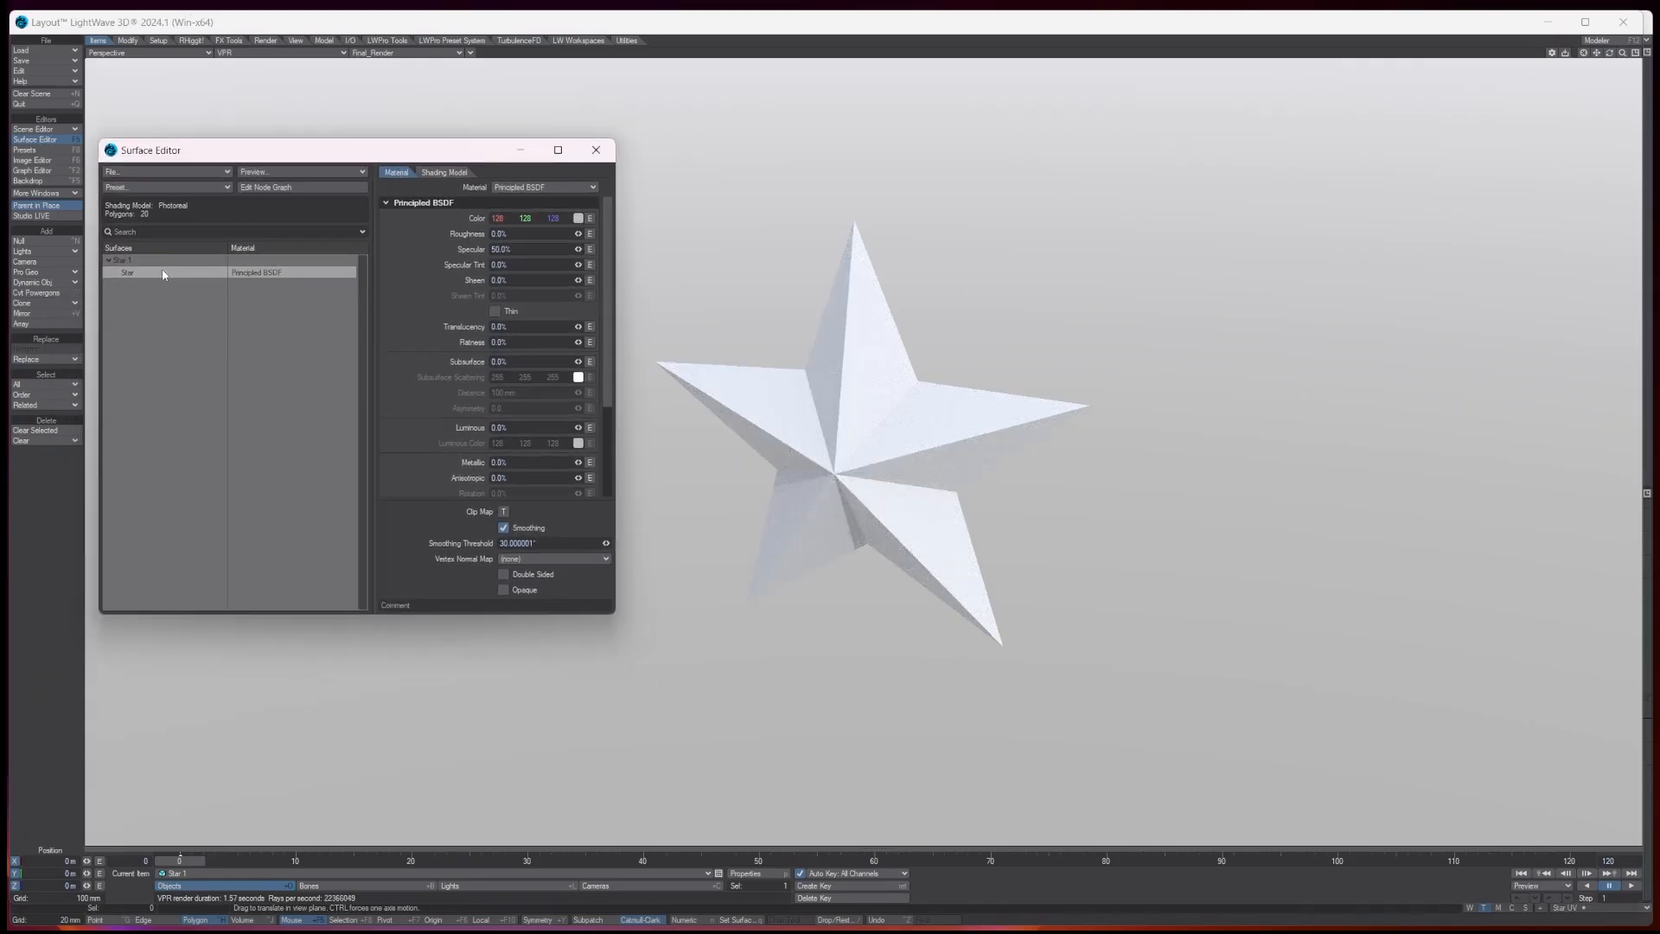
pyautogui.click(25, 150)
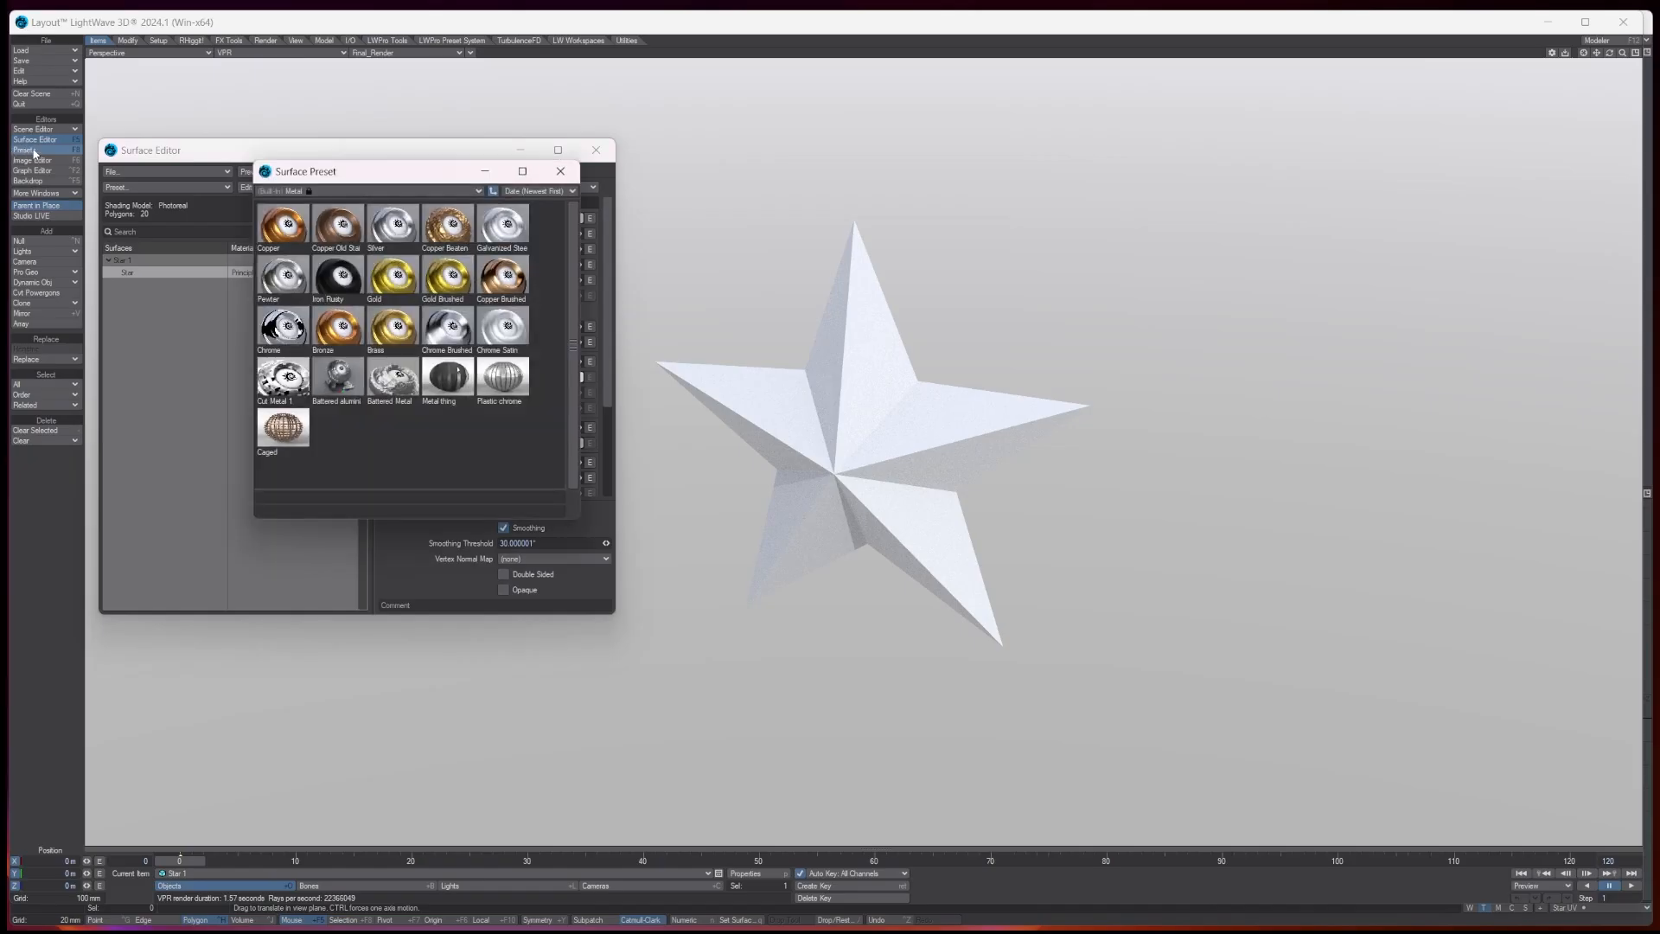
pyautogui.click(348, 194)
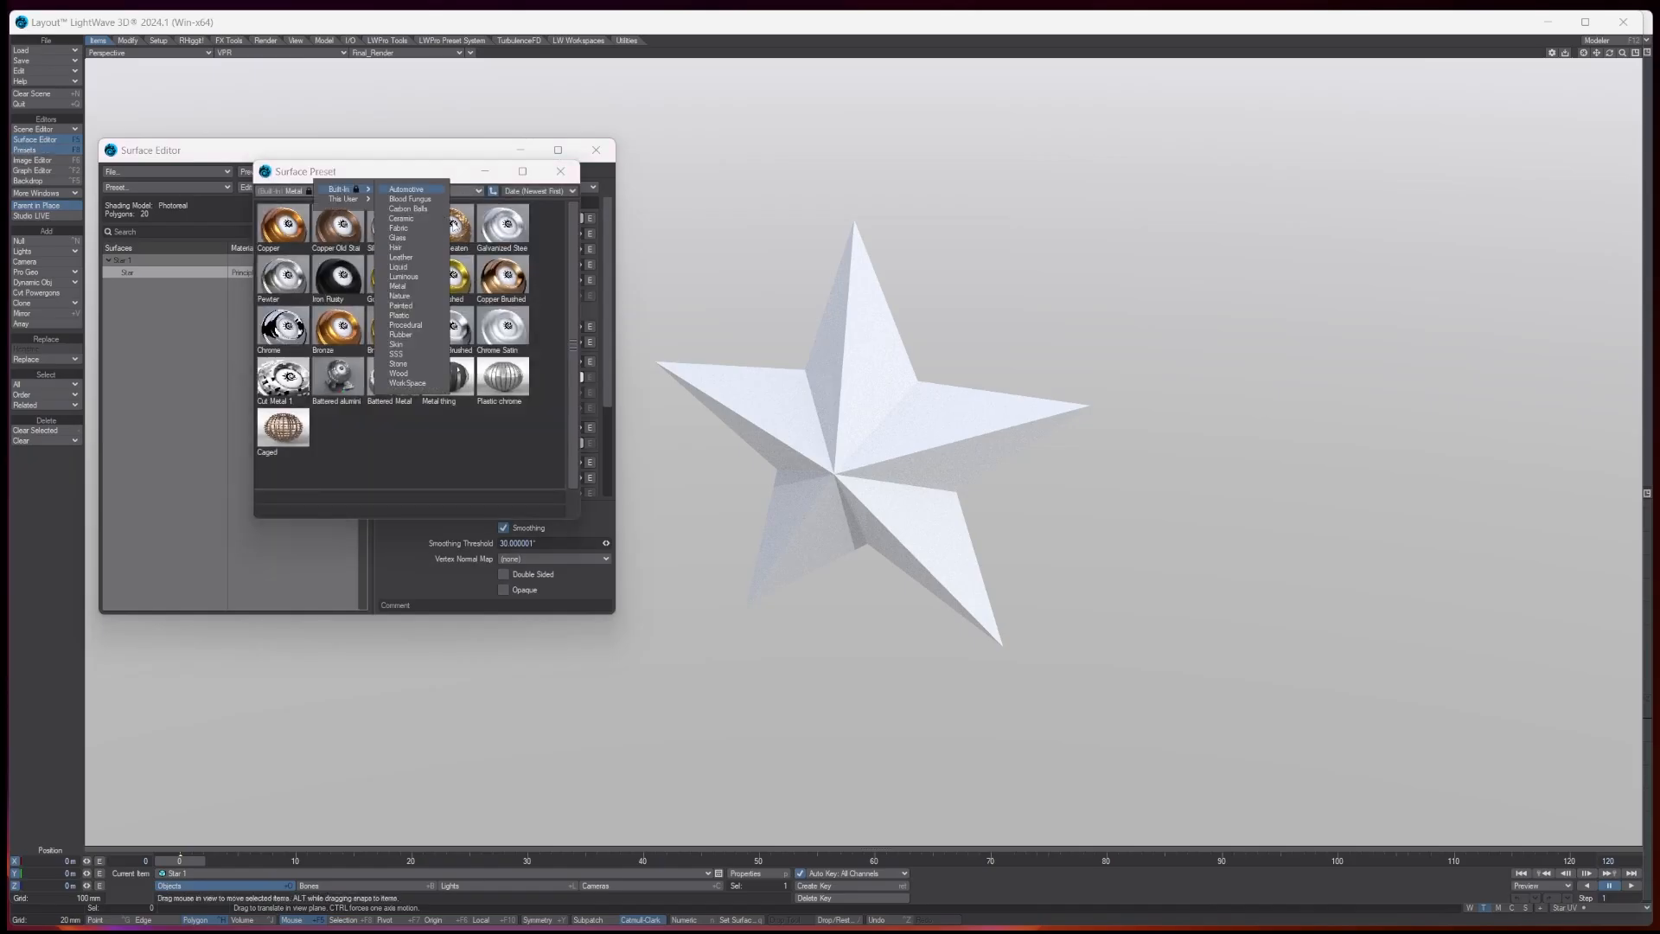
pyautogui.click(399, 287)
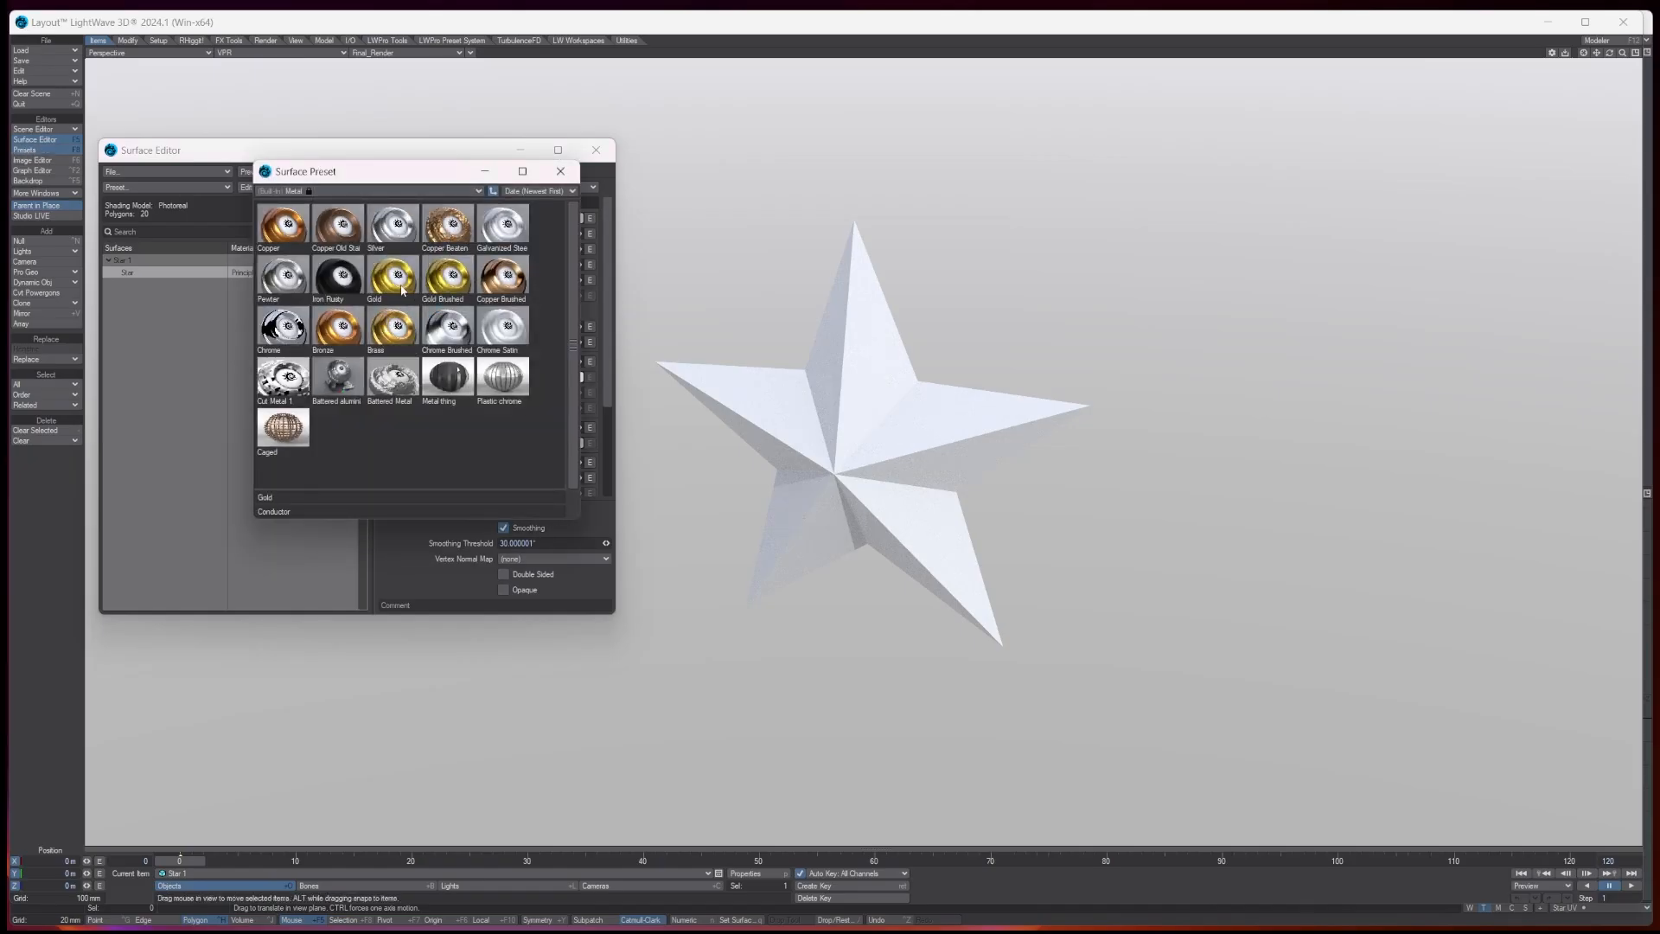
pyautogui.doubleClick(390, 266)
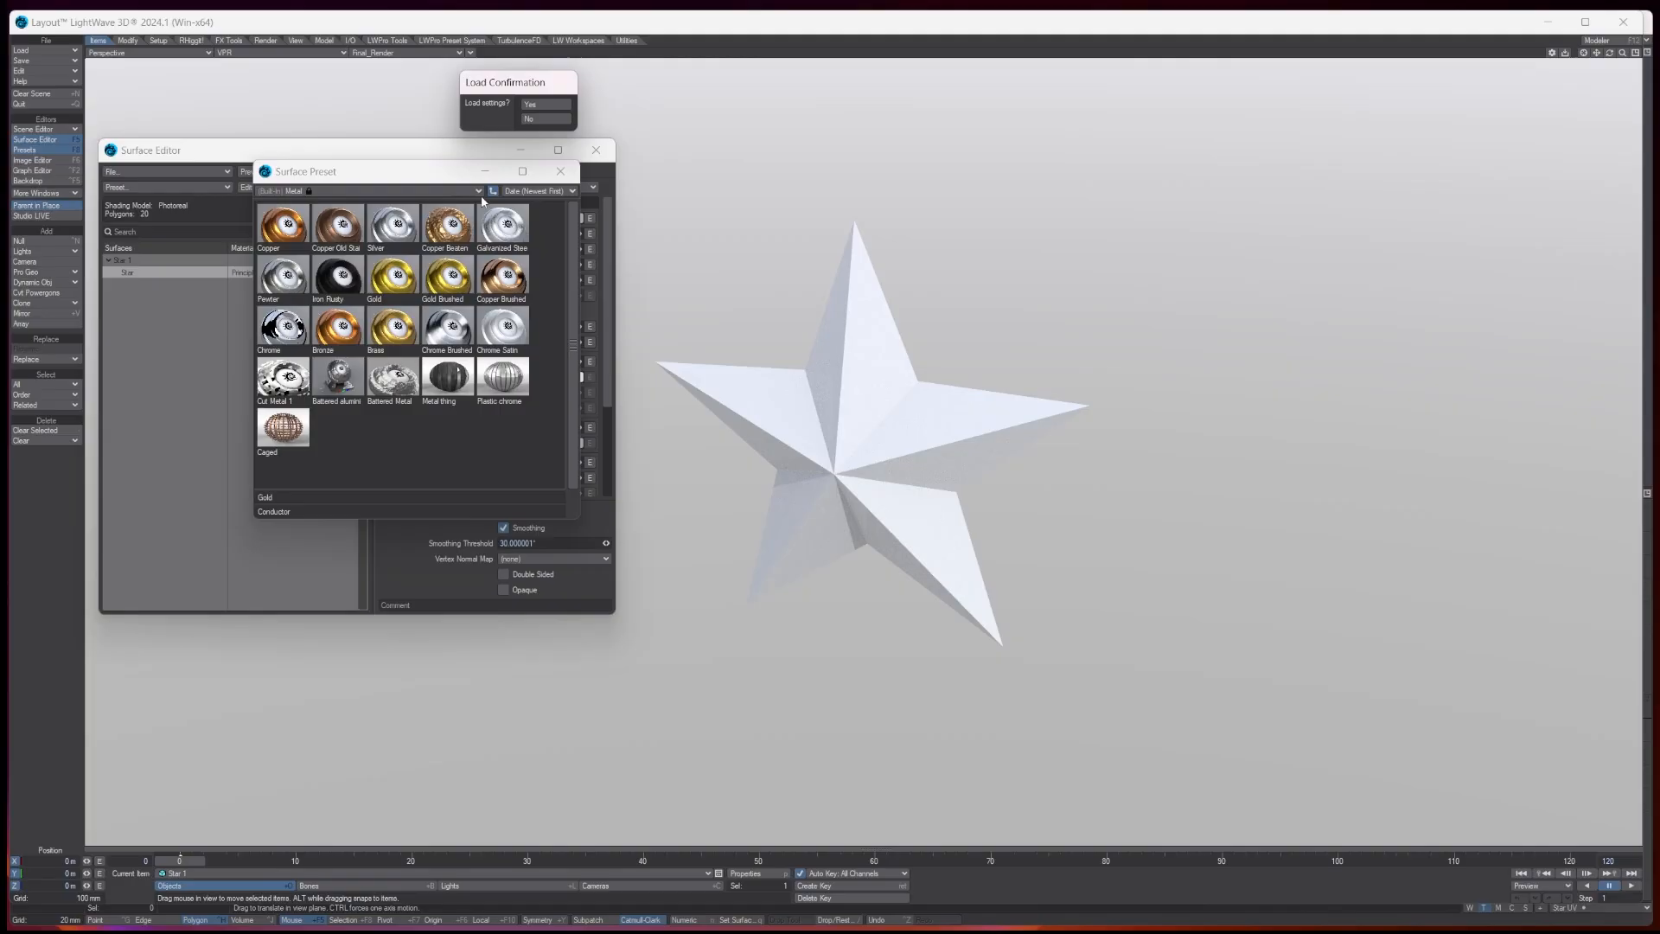
pyautogui.click(534, 106)
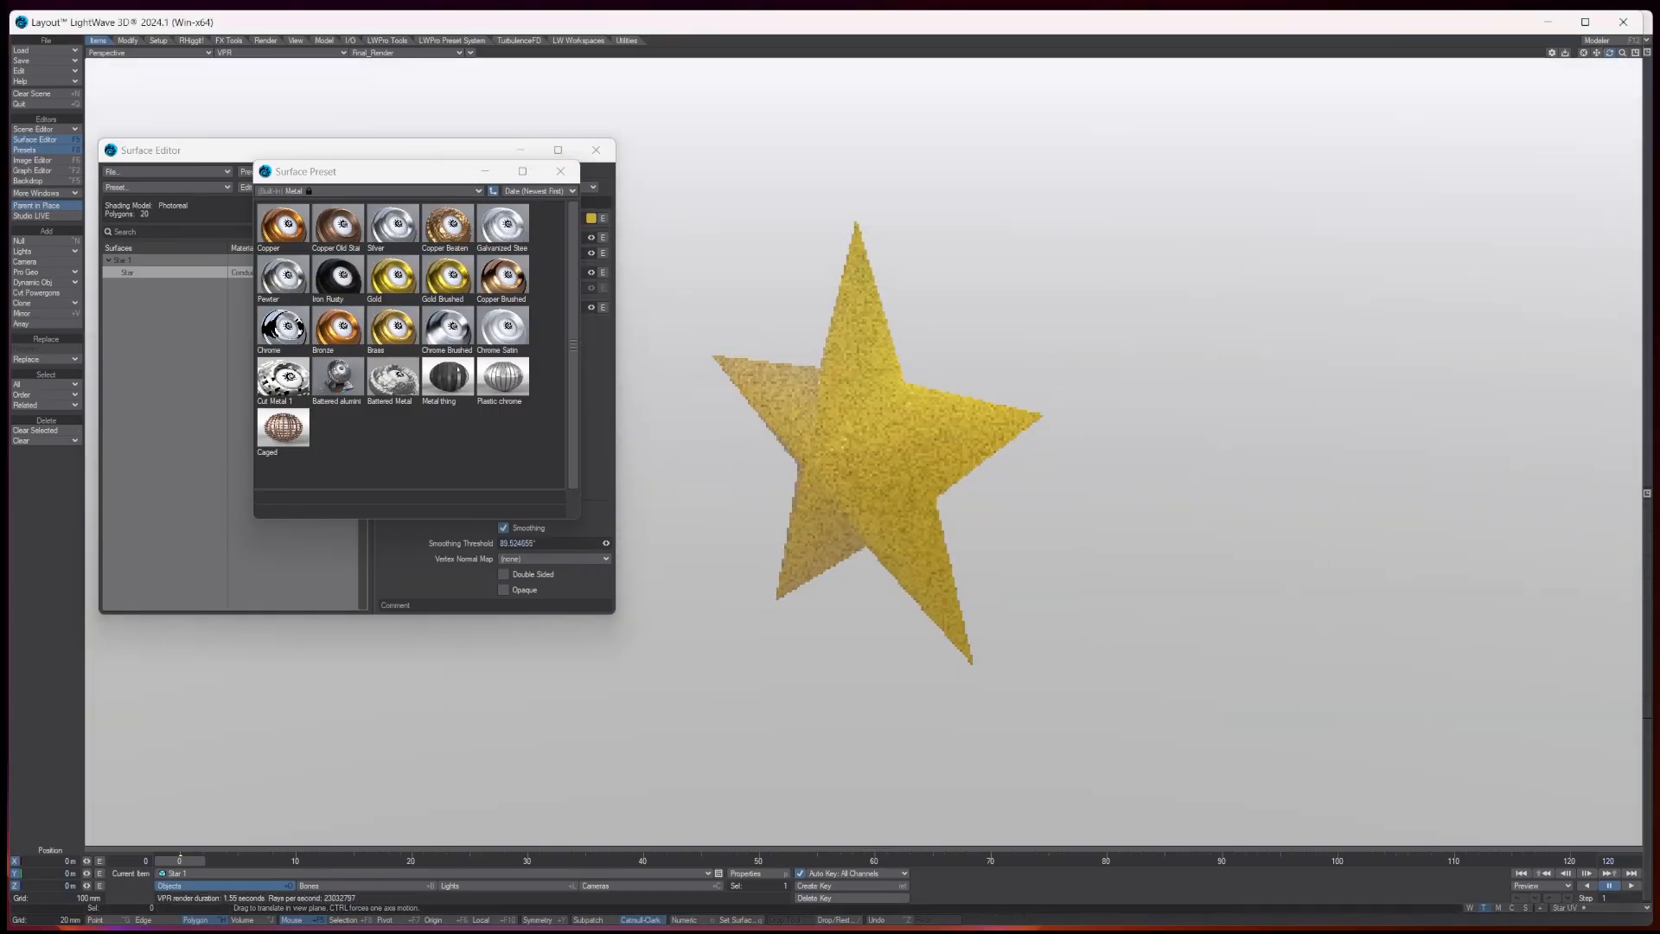
pyautogui.click(561, 171)
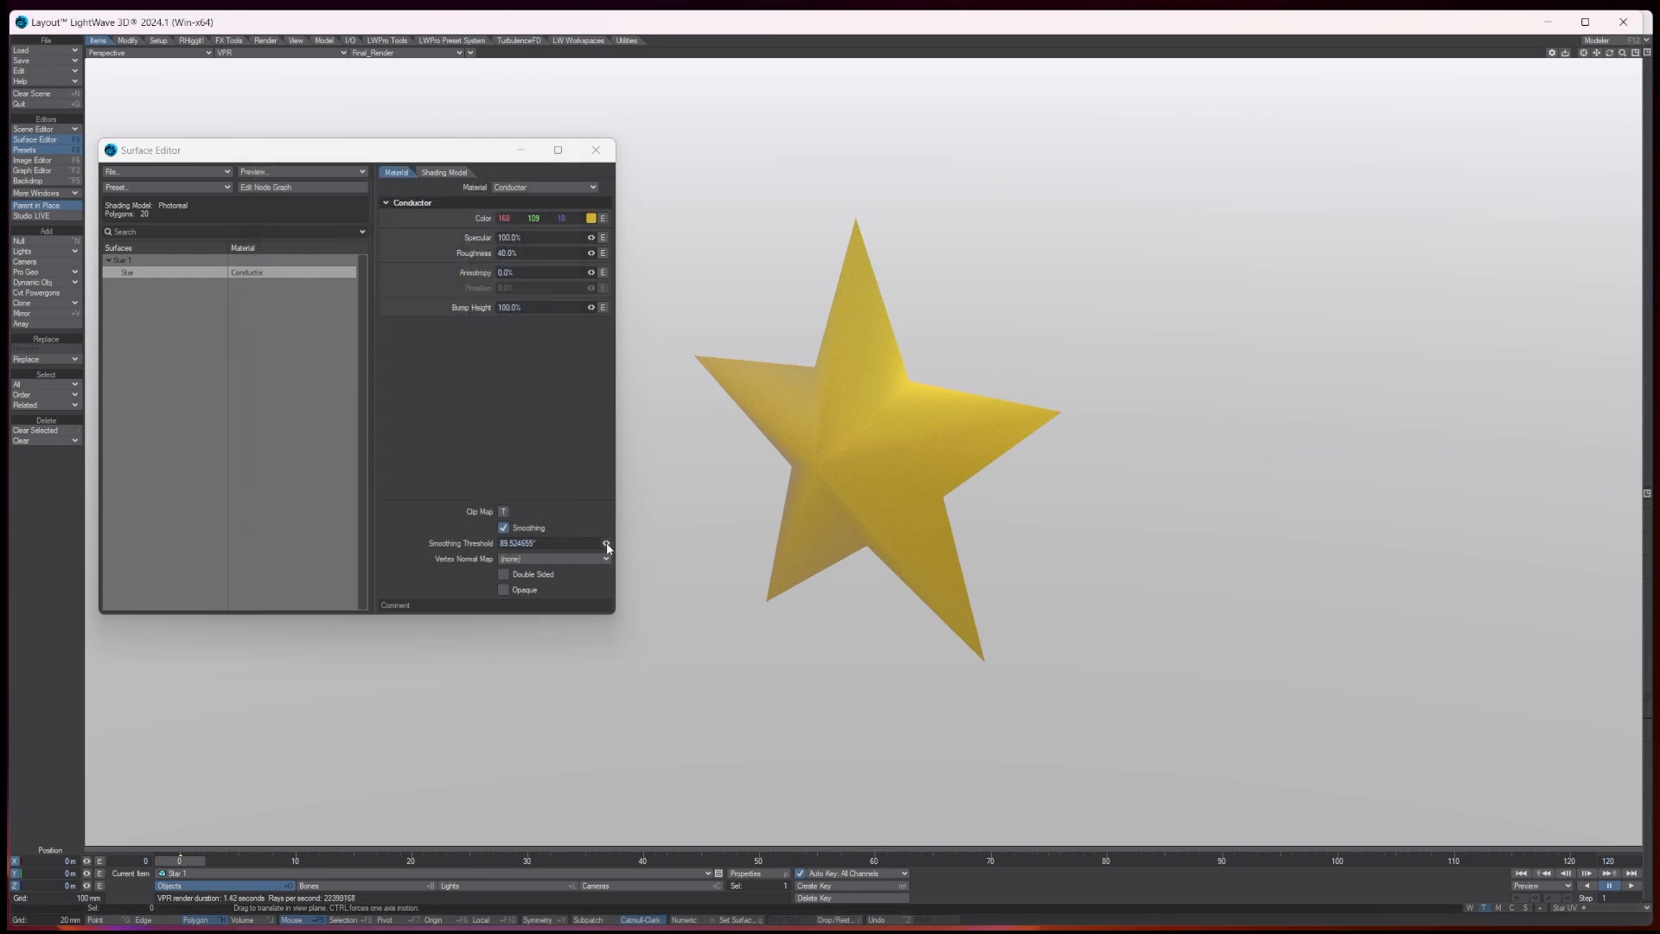
pyautogui.moveTo(606, 543)
pyautogui.mouseDown()
pyautogui.moveTo(588, 543)
pyautogui.moveTo(602, 543)
pyautogui.mouseUp()
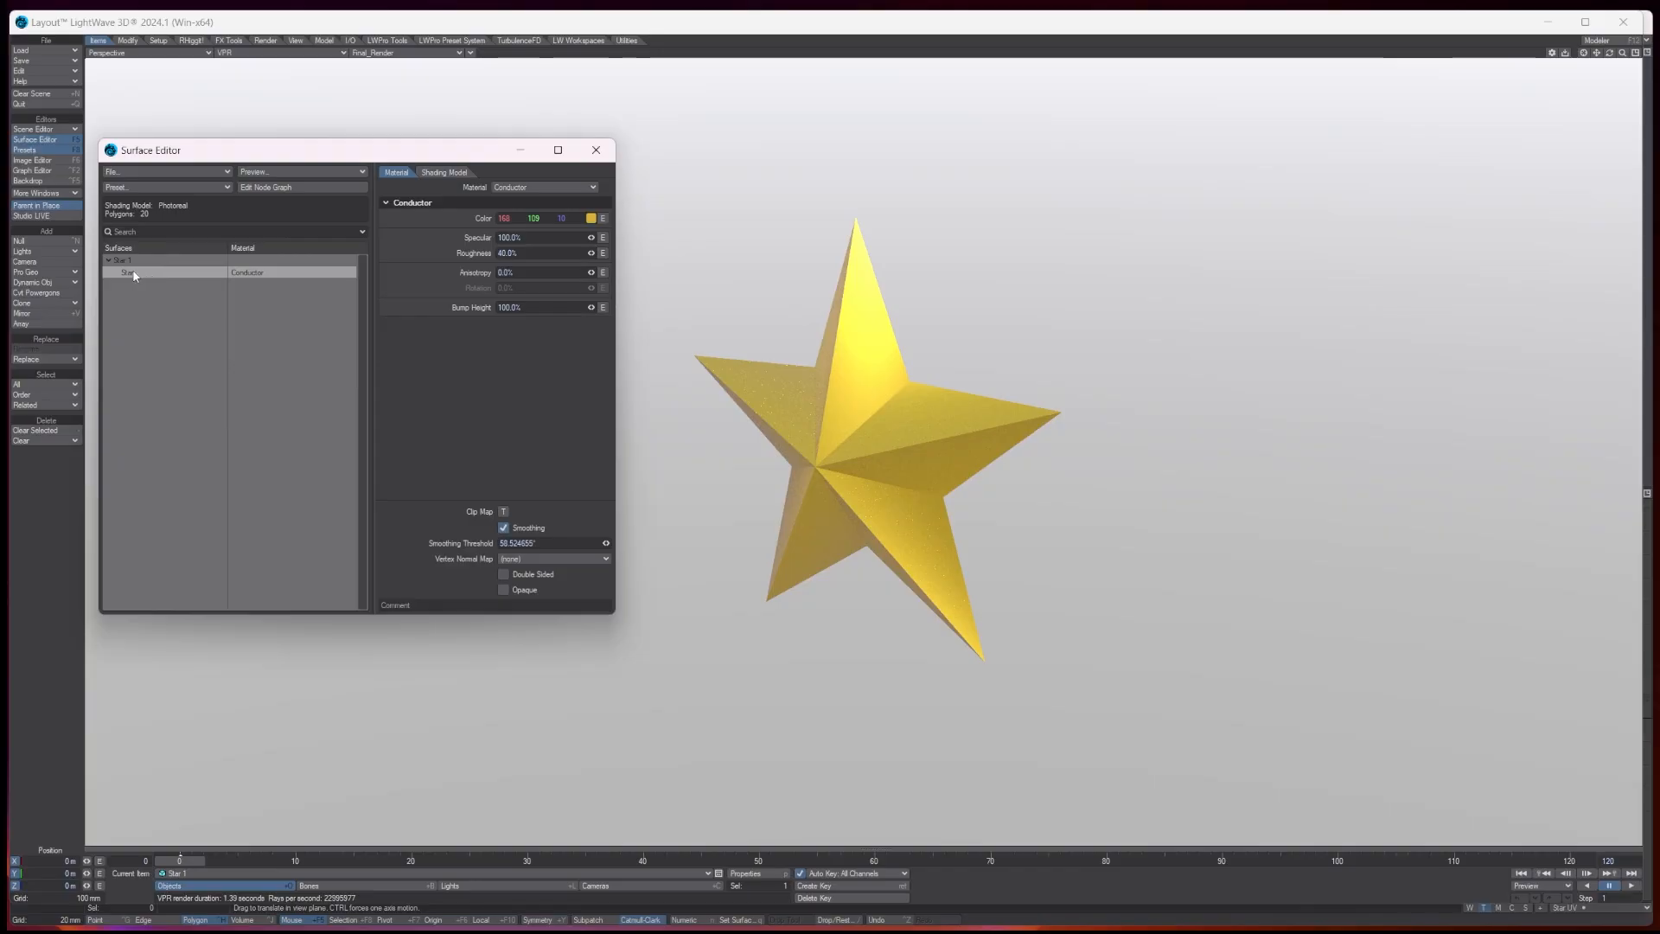
# Open the Star surface's node graph and move and narrow the Node Editor so the rendered star stays uncovered
pyautogui.click(259, 188)
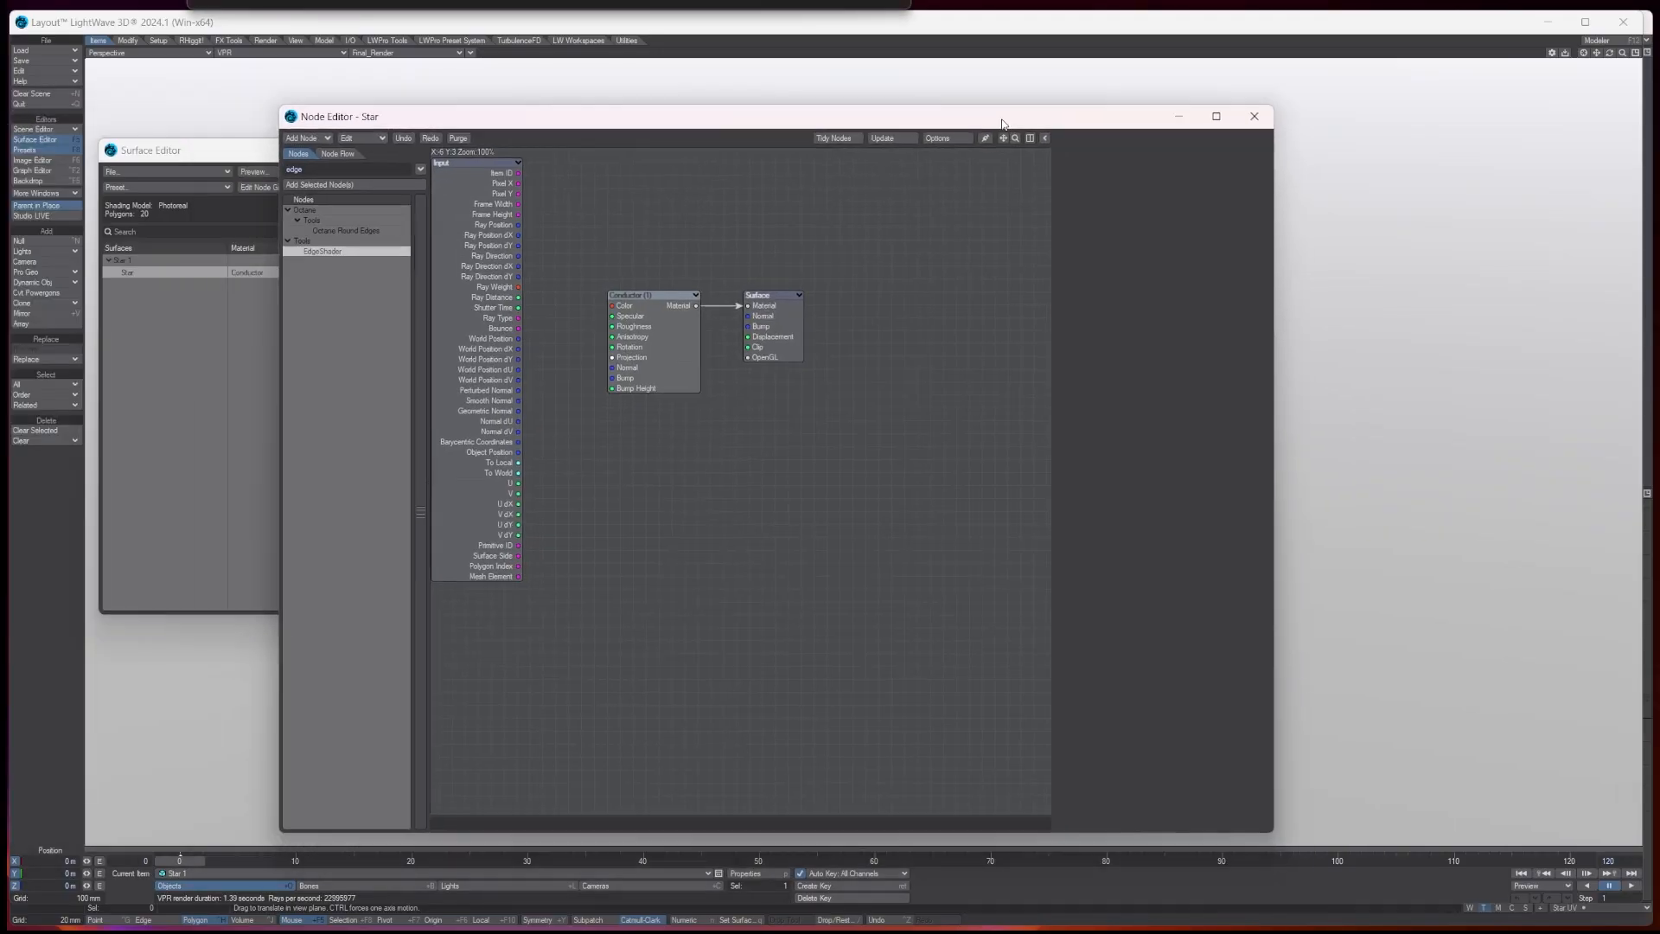
pyautogui.moveTo(1003, 124); pyautogui.dragTo(971, 106)
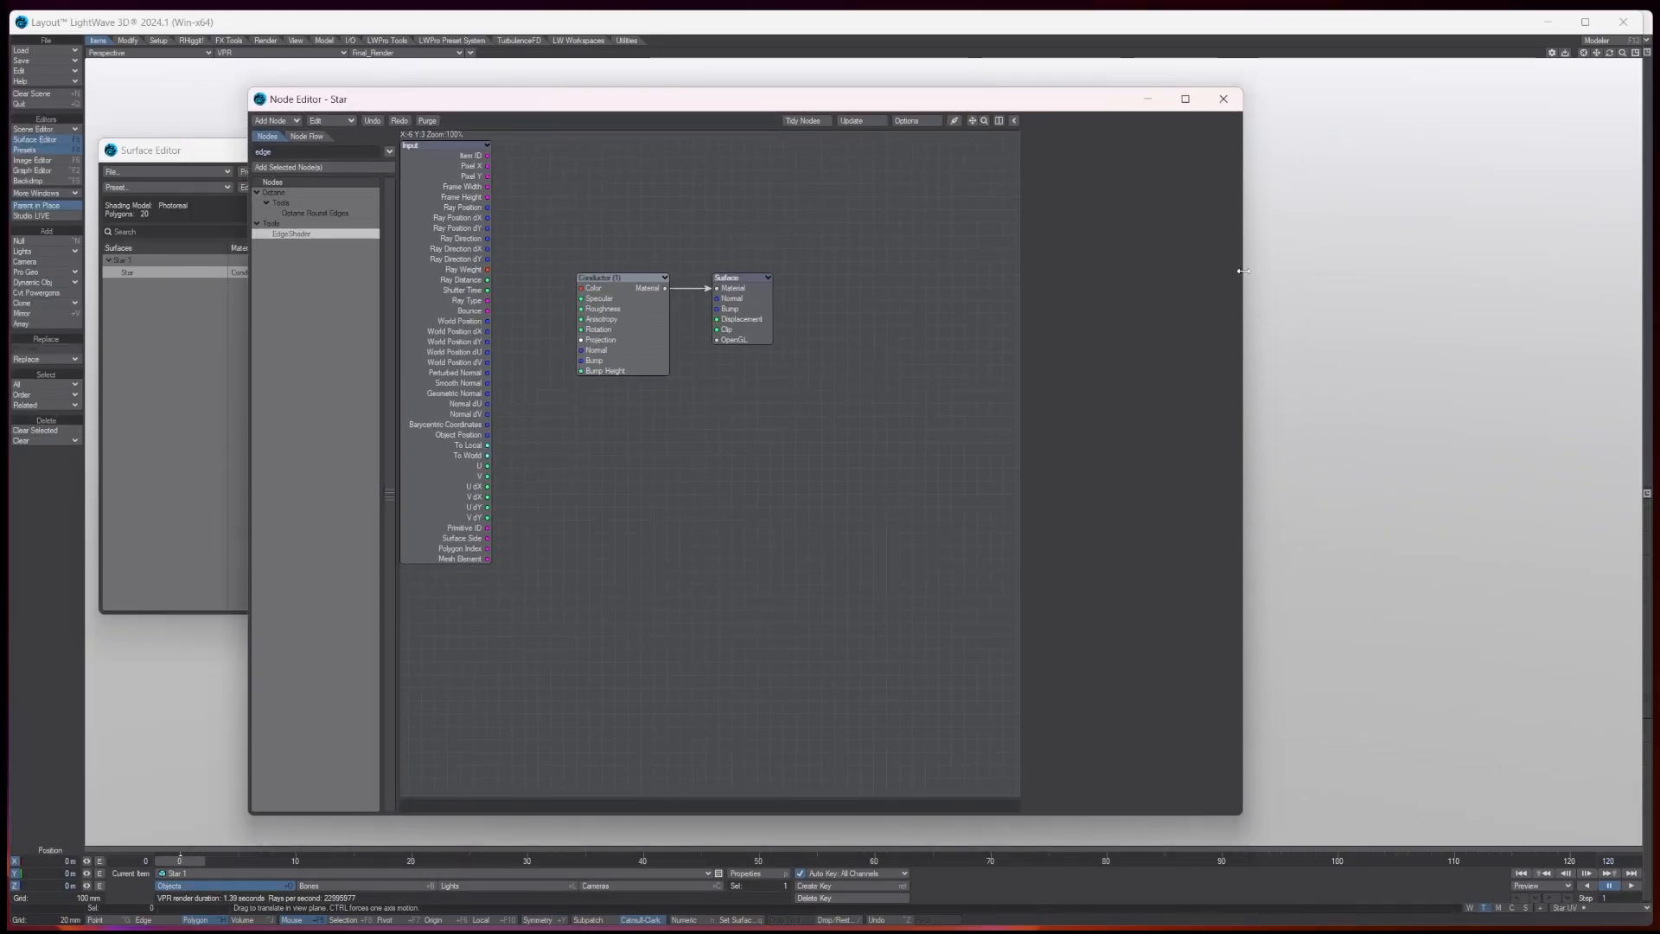
pyautogui.moveTo(1242, 270); pyautogui.dragTo(1036, 270)
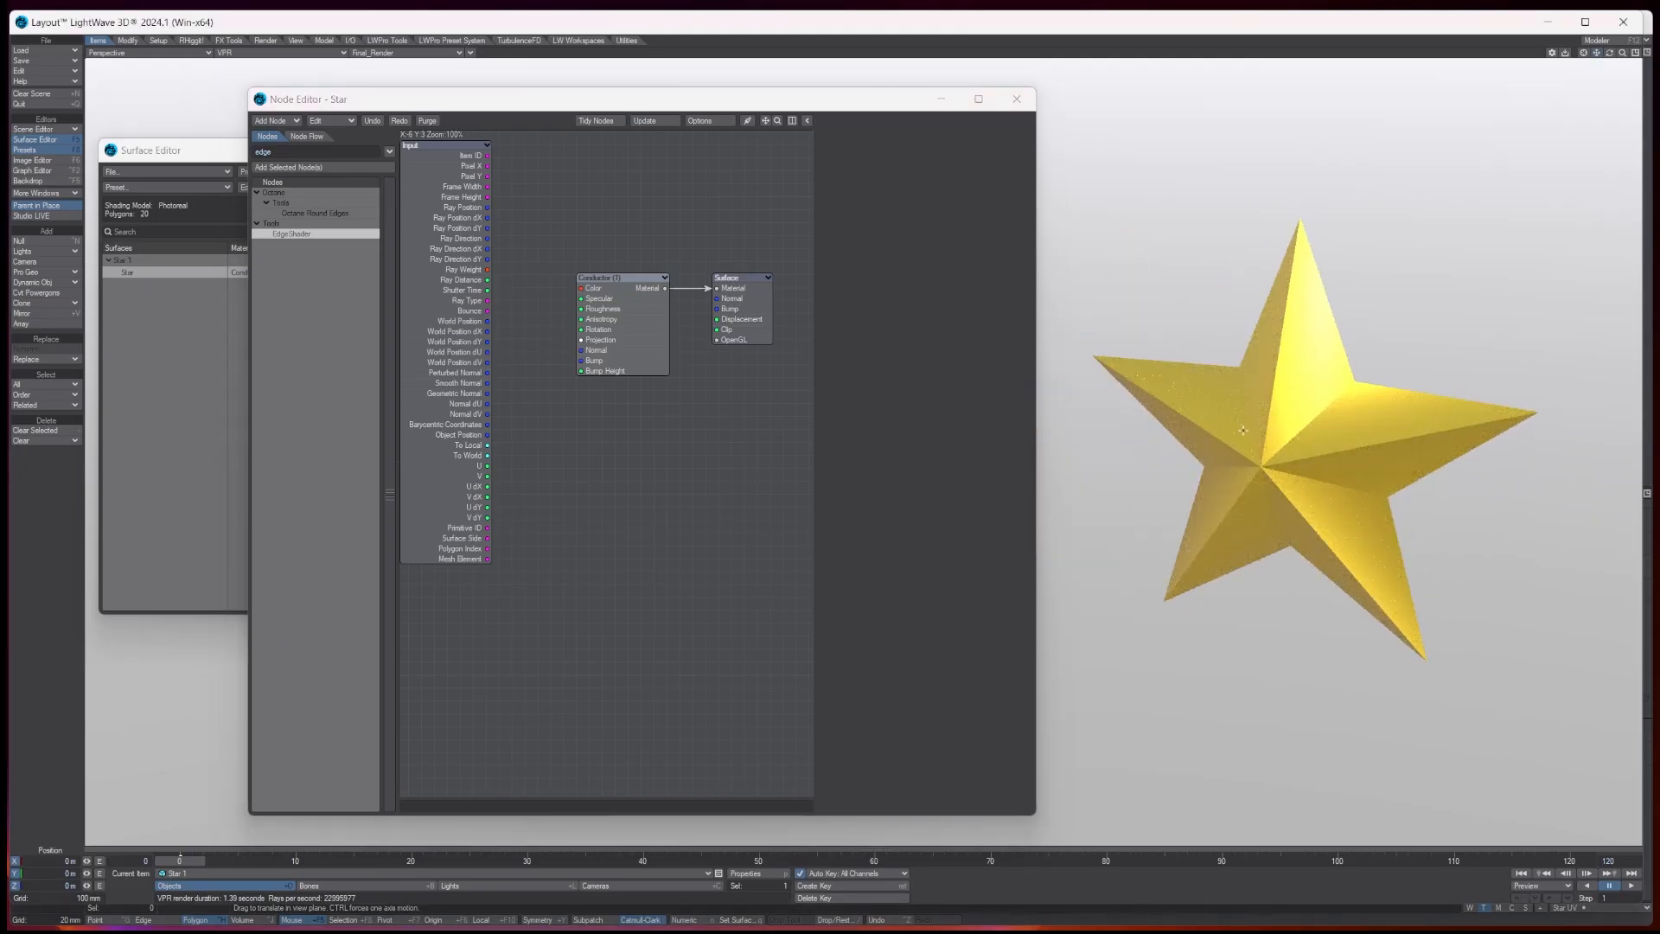
# Reposition the Surface and Conductor nodes, clear the node search, and add a 2D Textures Image node beside the Conductor
pyautogui.moveTo(728, 296); pyautogui.dragTo(749, 285)
pyautogui.moveTo(646, 296); pyautogui.dragTo(685, 309)
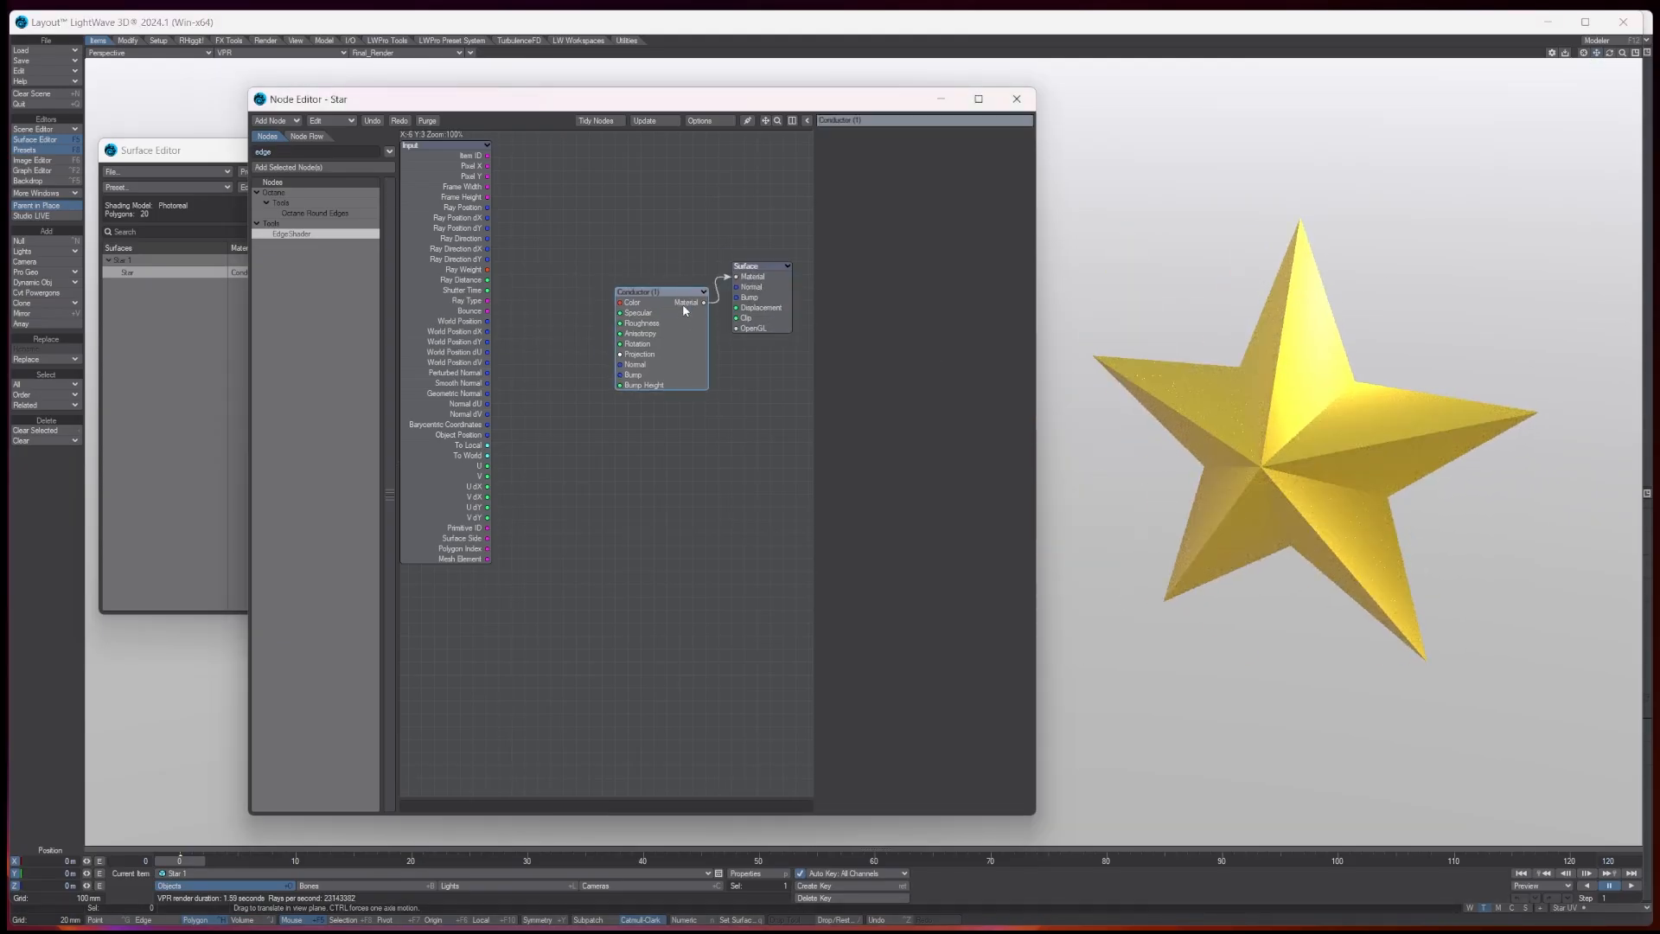
pyautogui.press('BackSpace')
pyautogui.press('BackSpace')
pyautogui.press('BackSpace')
pyautogui.press('BackSpace')
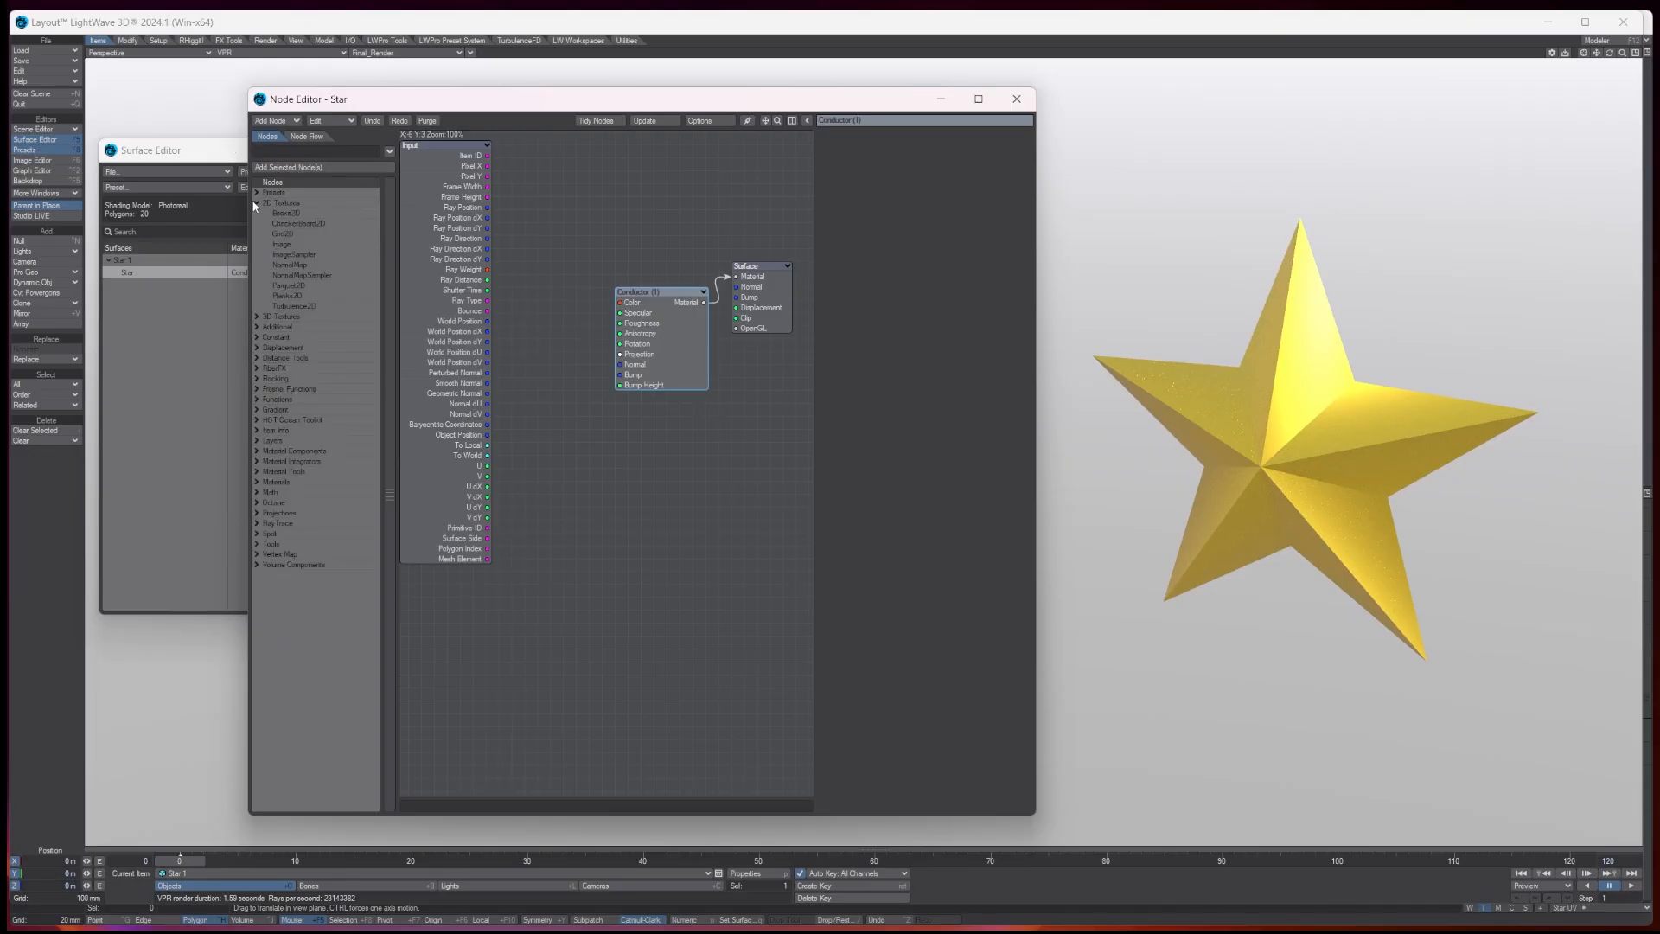
pyautogui.doubleClick(282, 244)
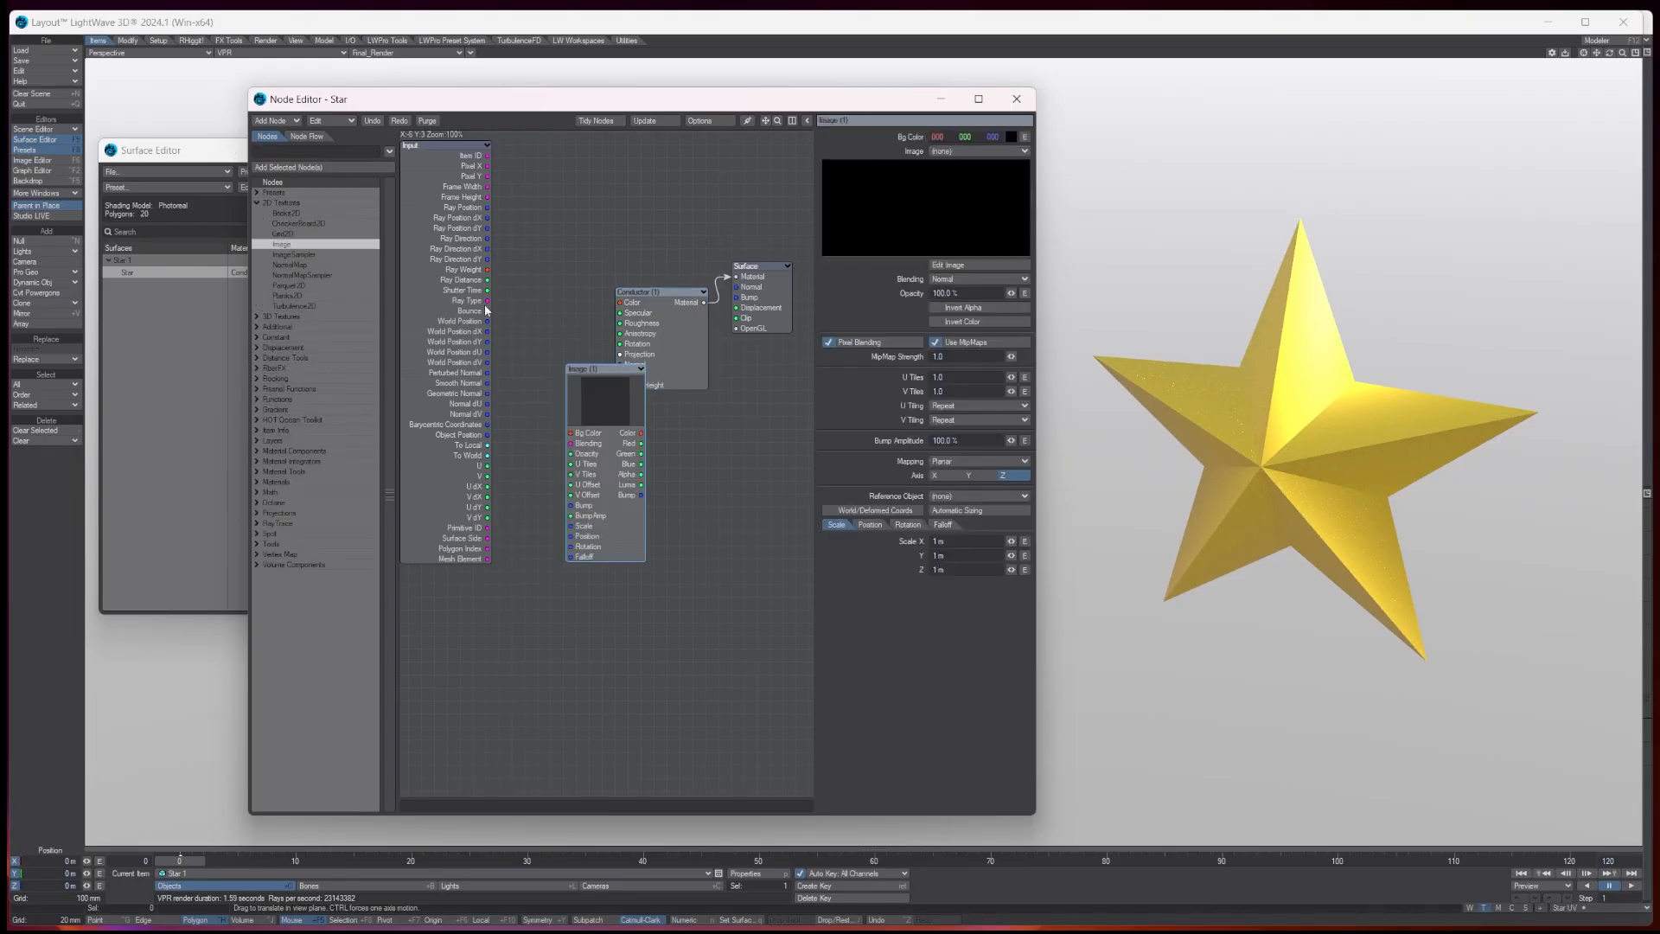
pyautogui.moveTo(600, 403); pyautogui.dragTo(547, 270)
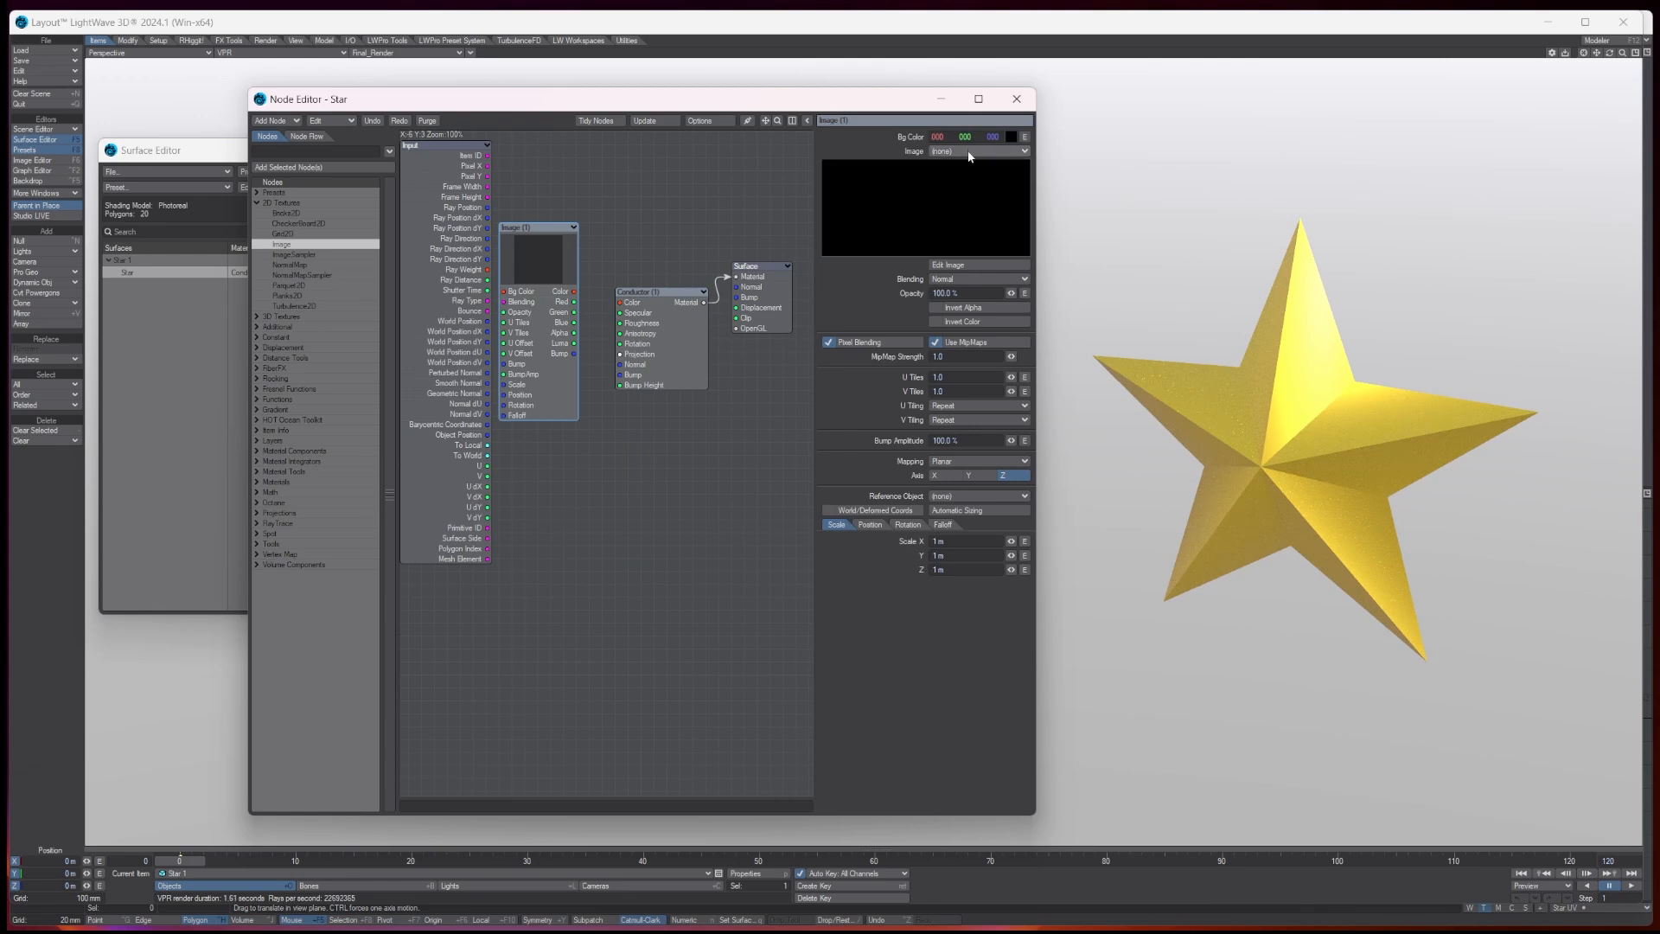
# Load the flowers-1 image from the Desktop into the Image node
pyautogui.click(969, 164)
pyautogui.scroll(-5, 778, 363)
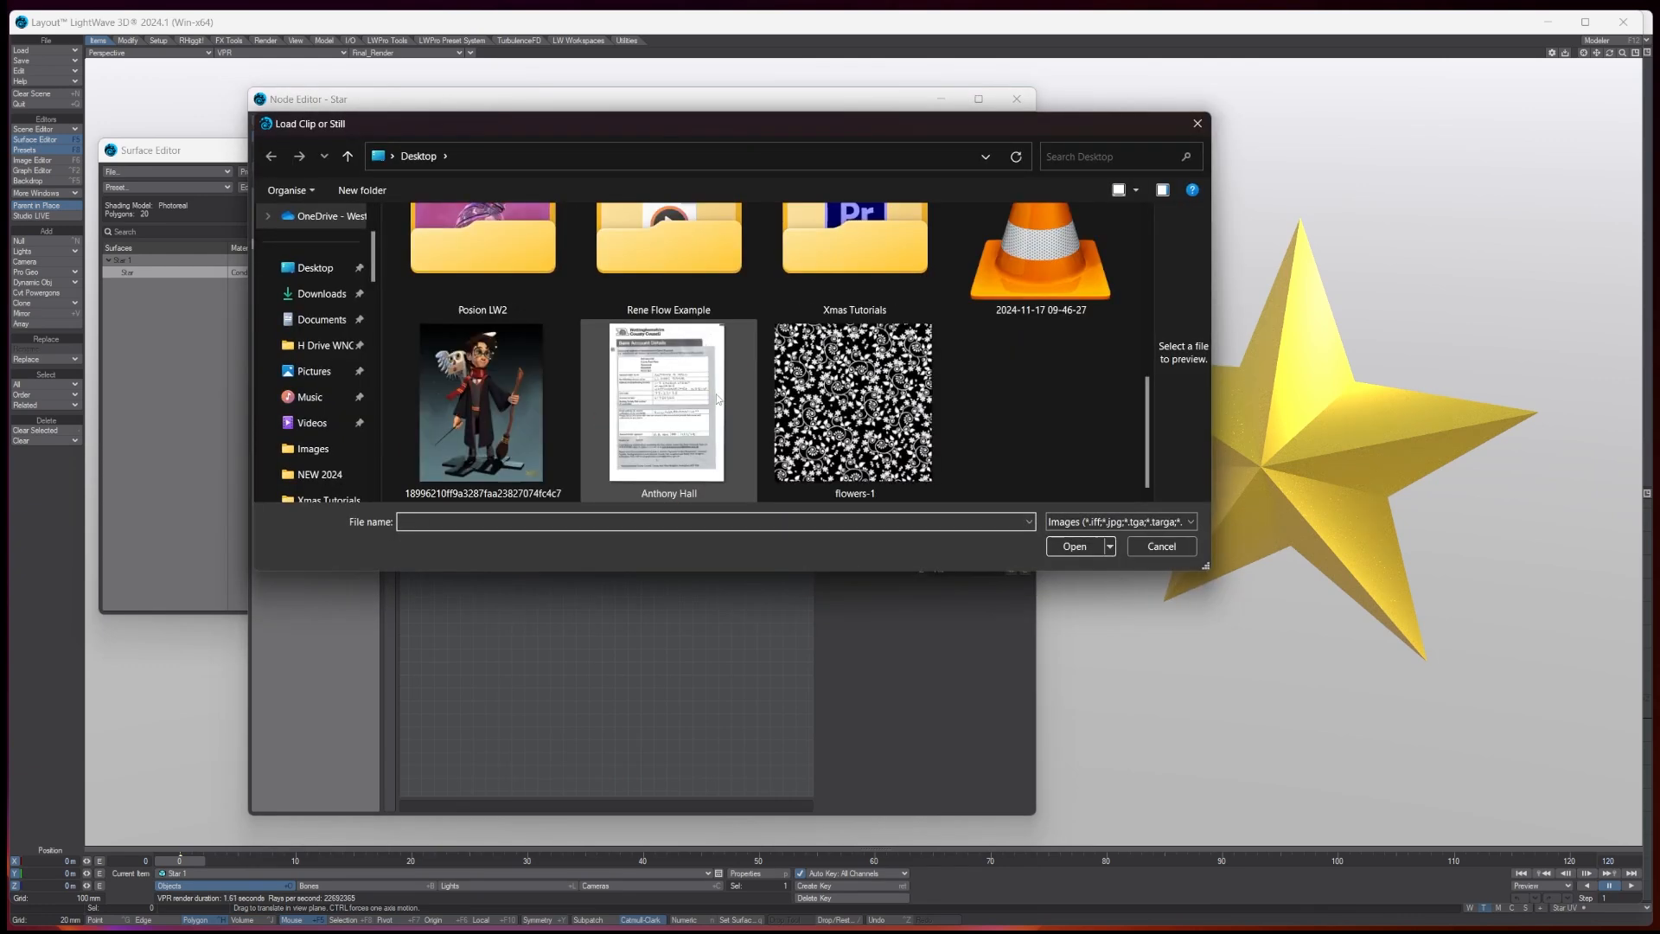
pyautogui.click(854, 402)
pyautogui.click(1075, 545)
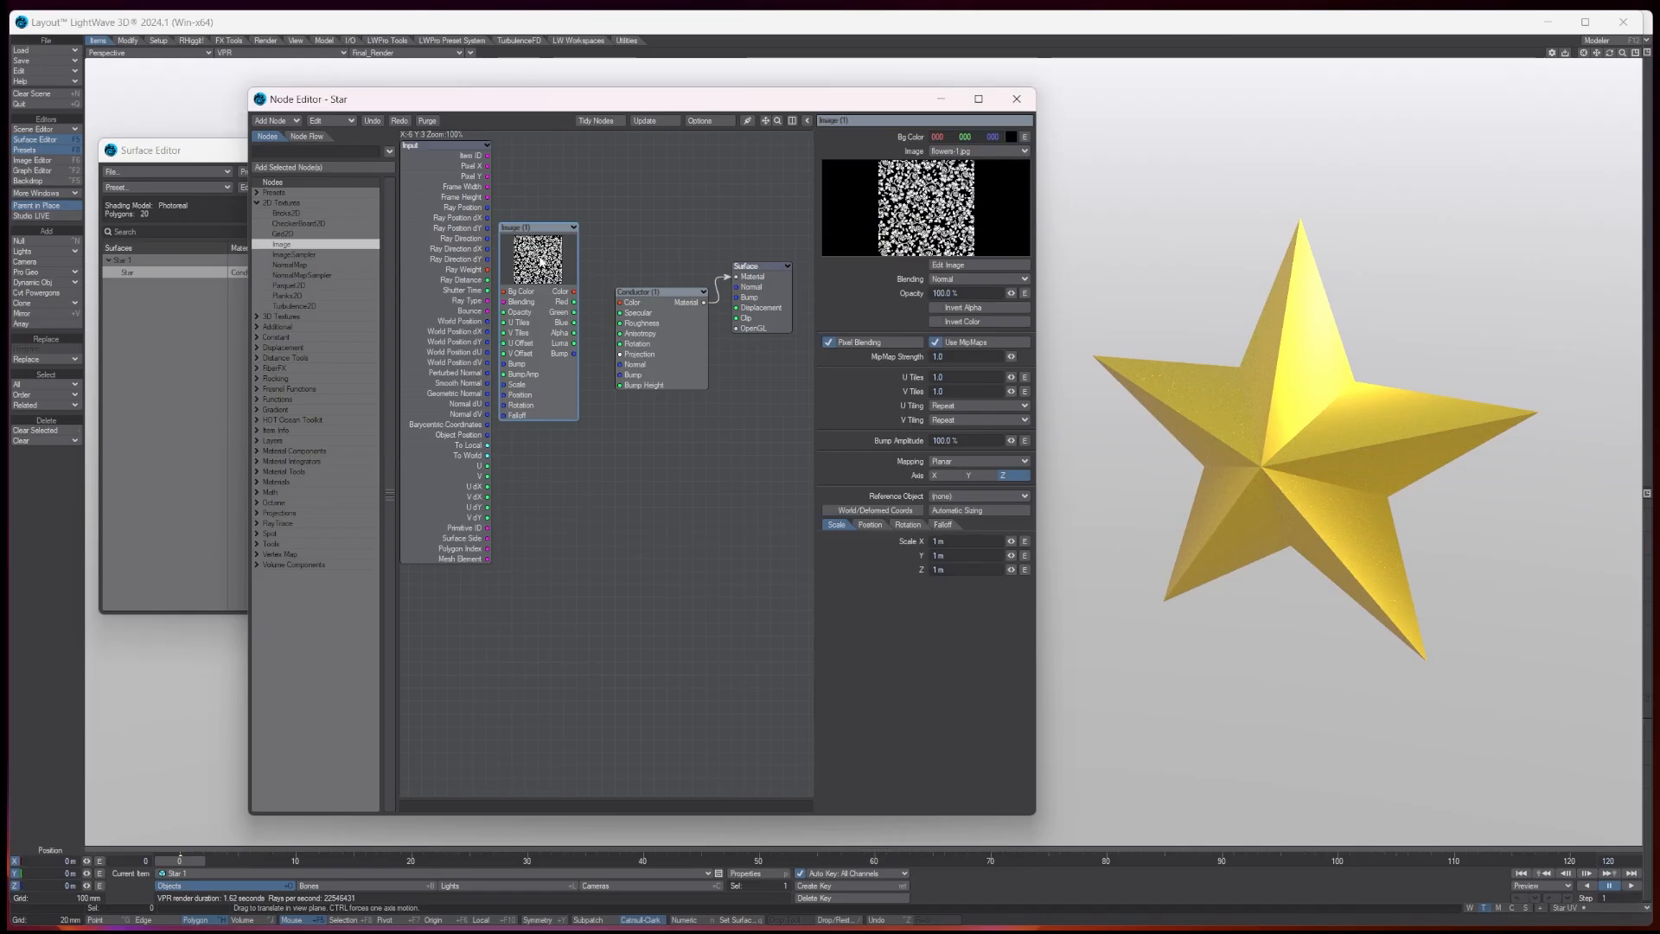
# Map the flower image with the Star UV map and connect its Luma output to the Conductor's Roughness input
pyautogui.moveTo(548, 267); pyautogui.dragTo(548, 306)
pyautogui.click(957, 460)
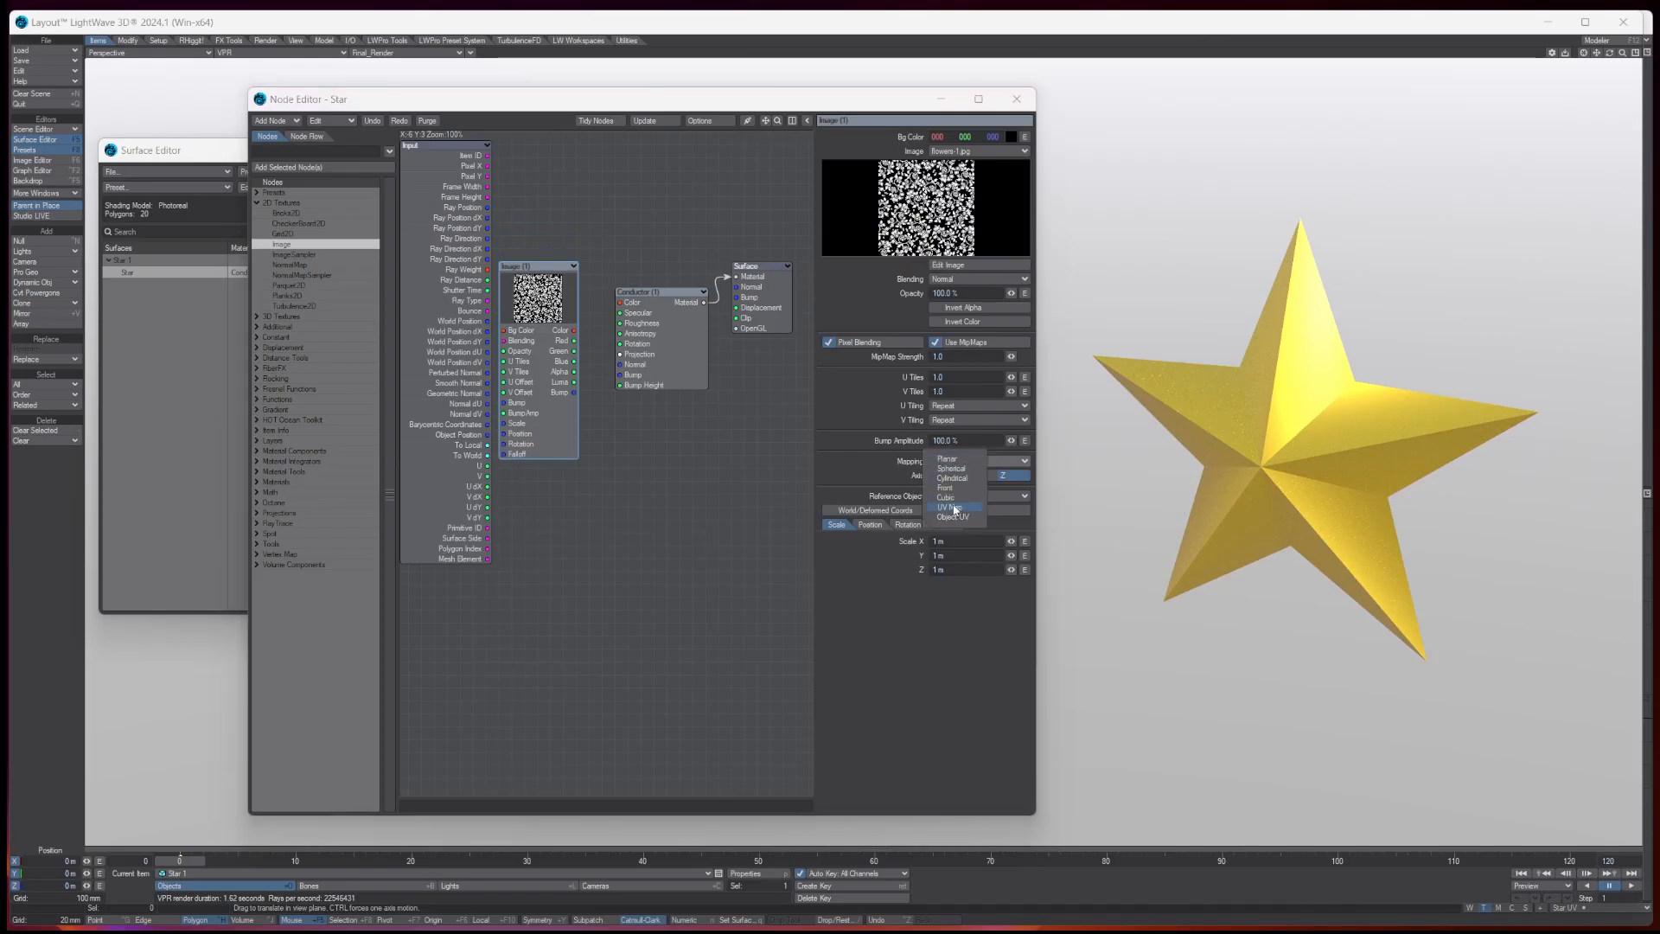
pyautogui.click(956, 508)
pyautogui.click(957, 475)
pyautogui.click(960, 487)
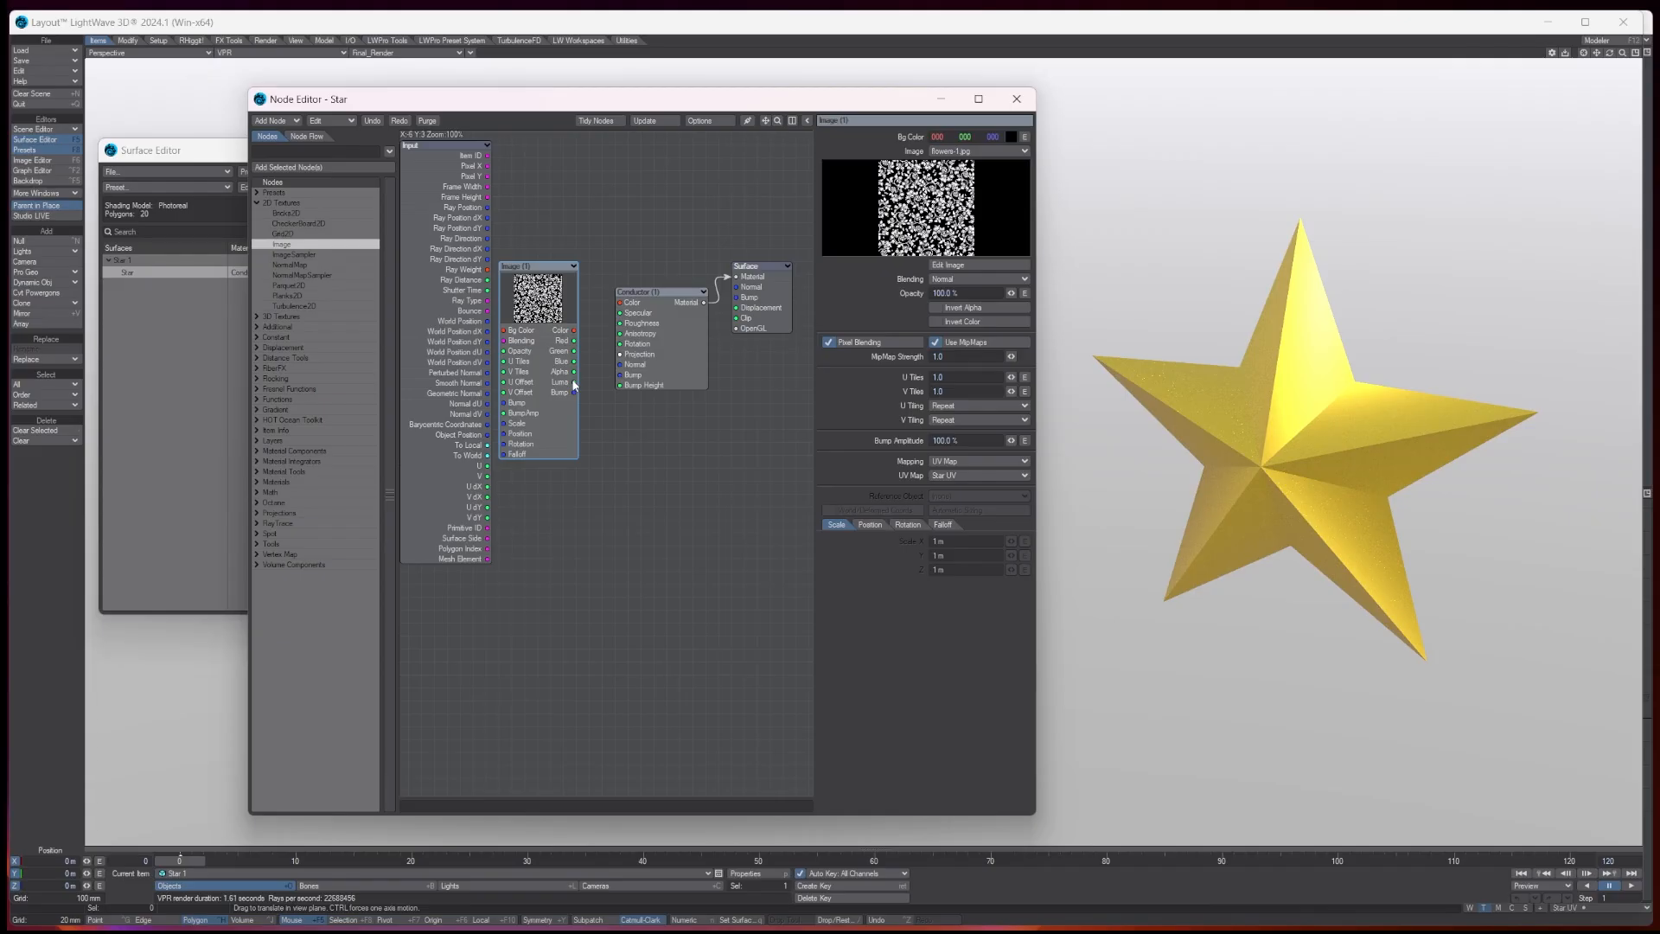
pyautogui.moveTo(574, 382); pyautogui.dragTo(620, 323)
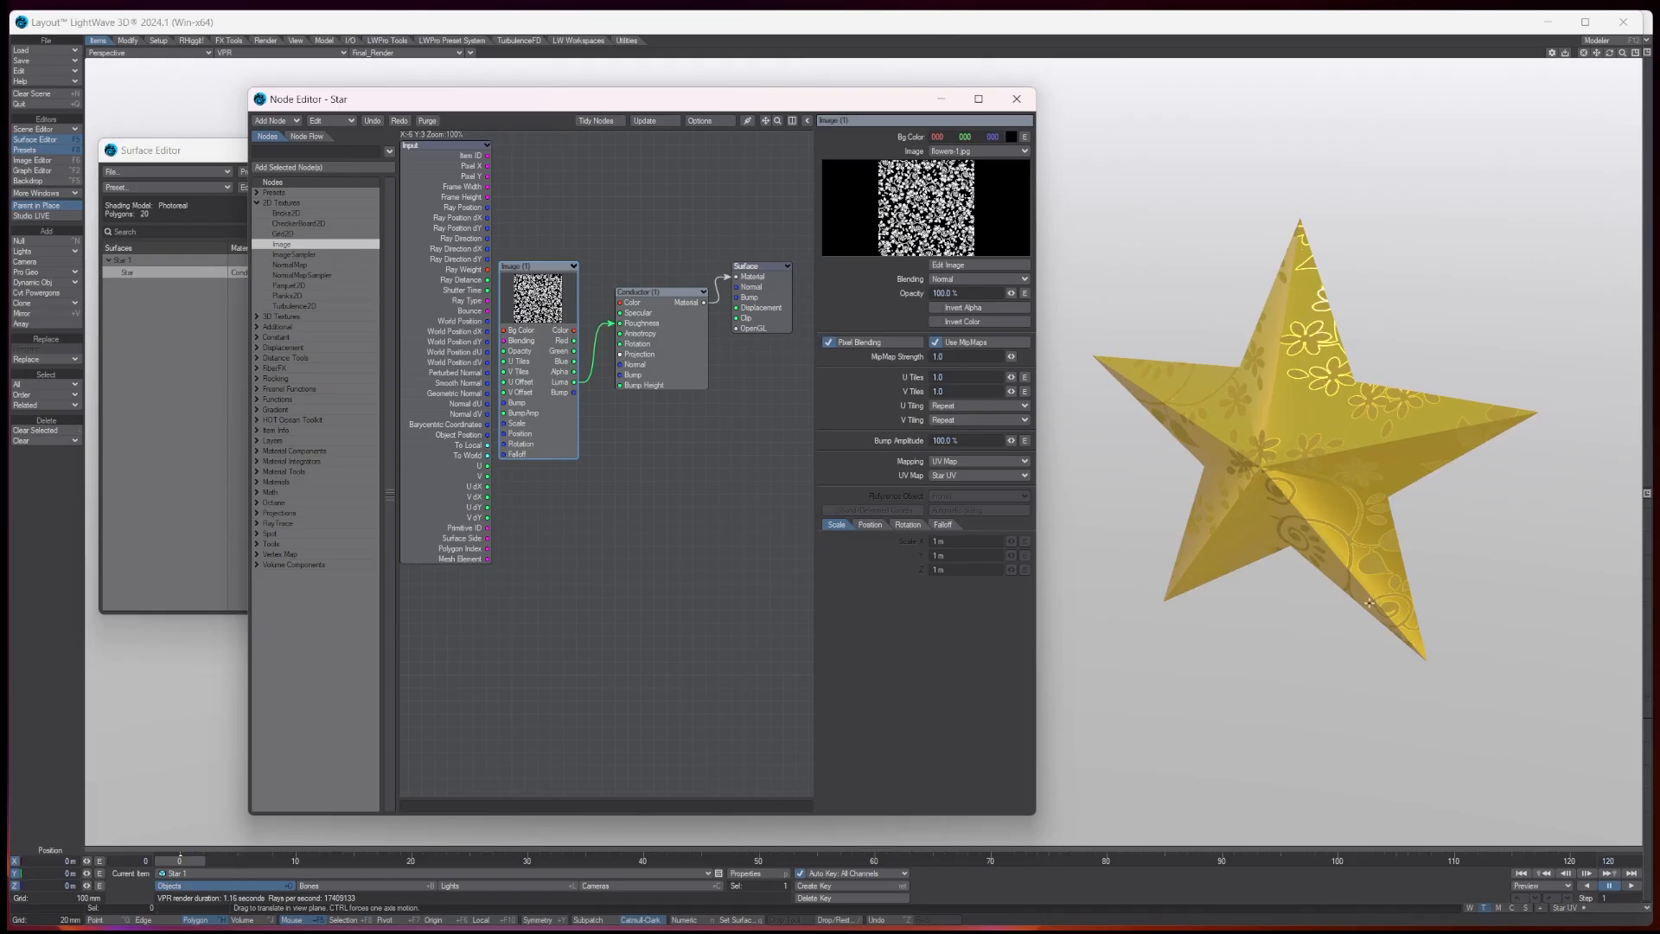
# Set the Image node's U Tiles and V Tiles to 2.0
pyautogui.click(948, 377)
pyautogui.write('2')
pyautogui.press('Tab')
pyautogui.write('2')
pyautogui.press('Tab')
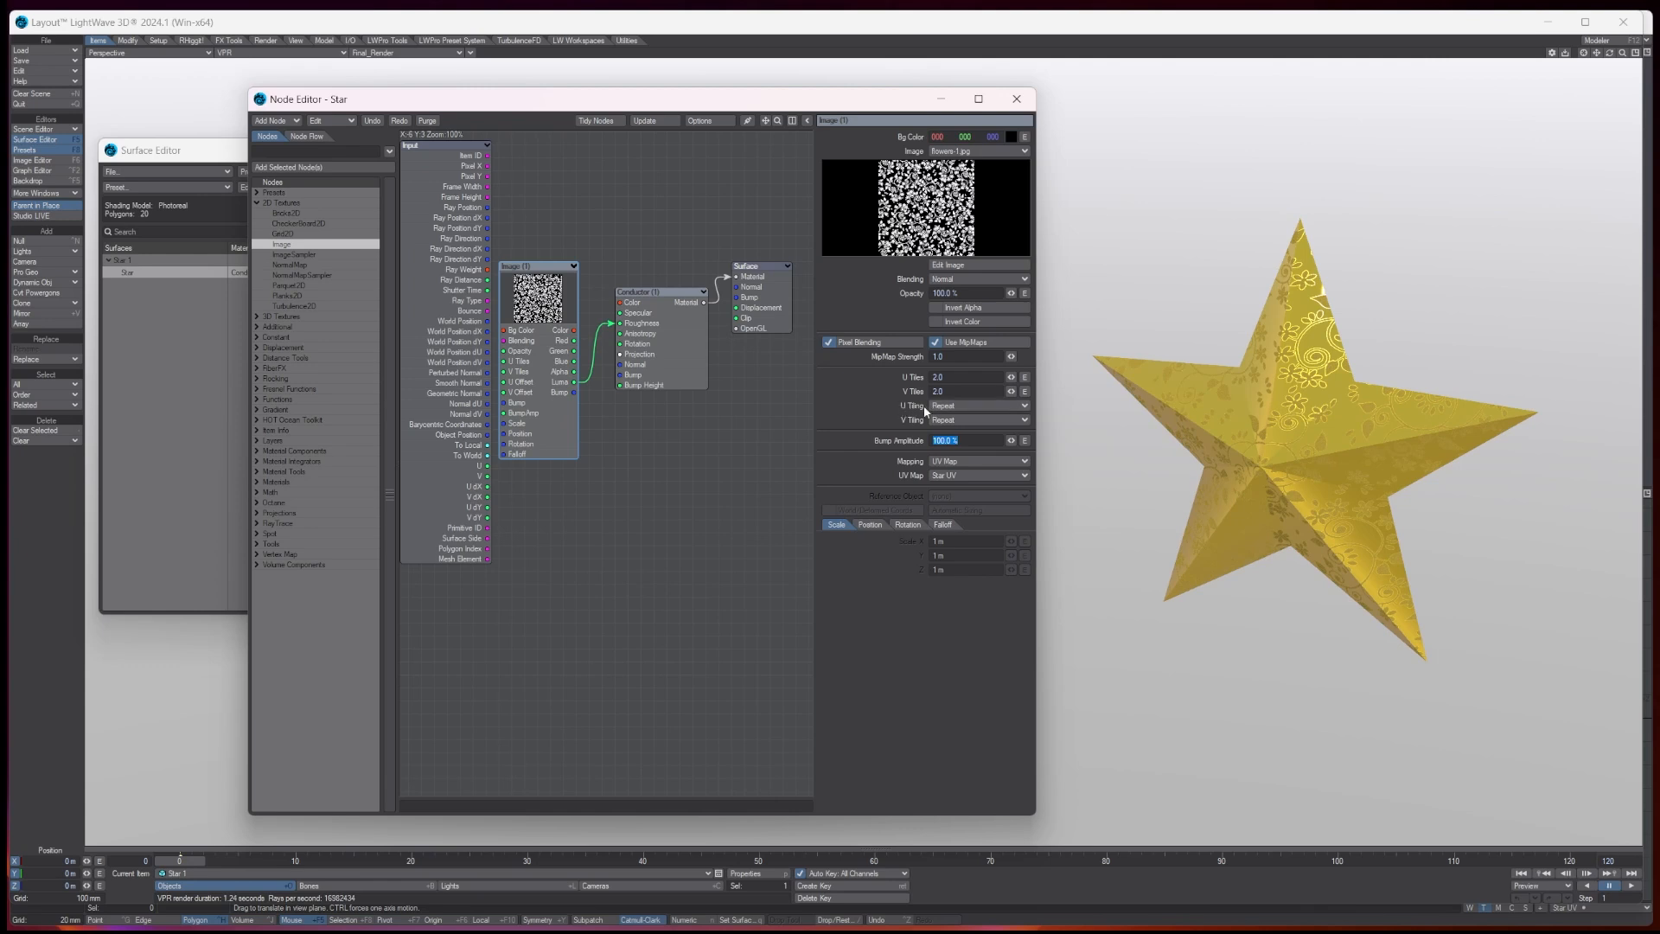
# Set both U Tiling and V Tiling of the flower image to Mirror
pyautogui.click(960, 406)
pyautogui.click(958, 415)
pyautogui.click(962, 421)
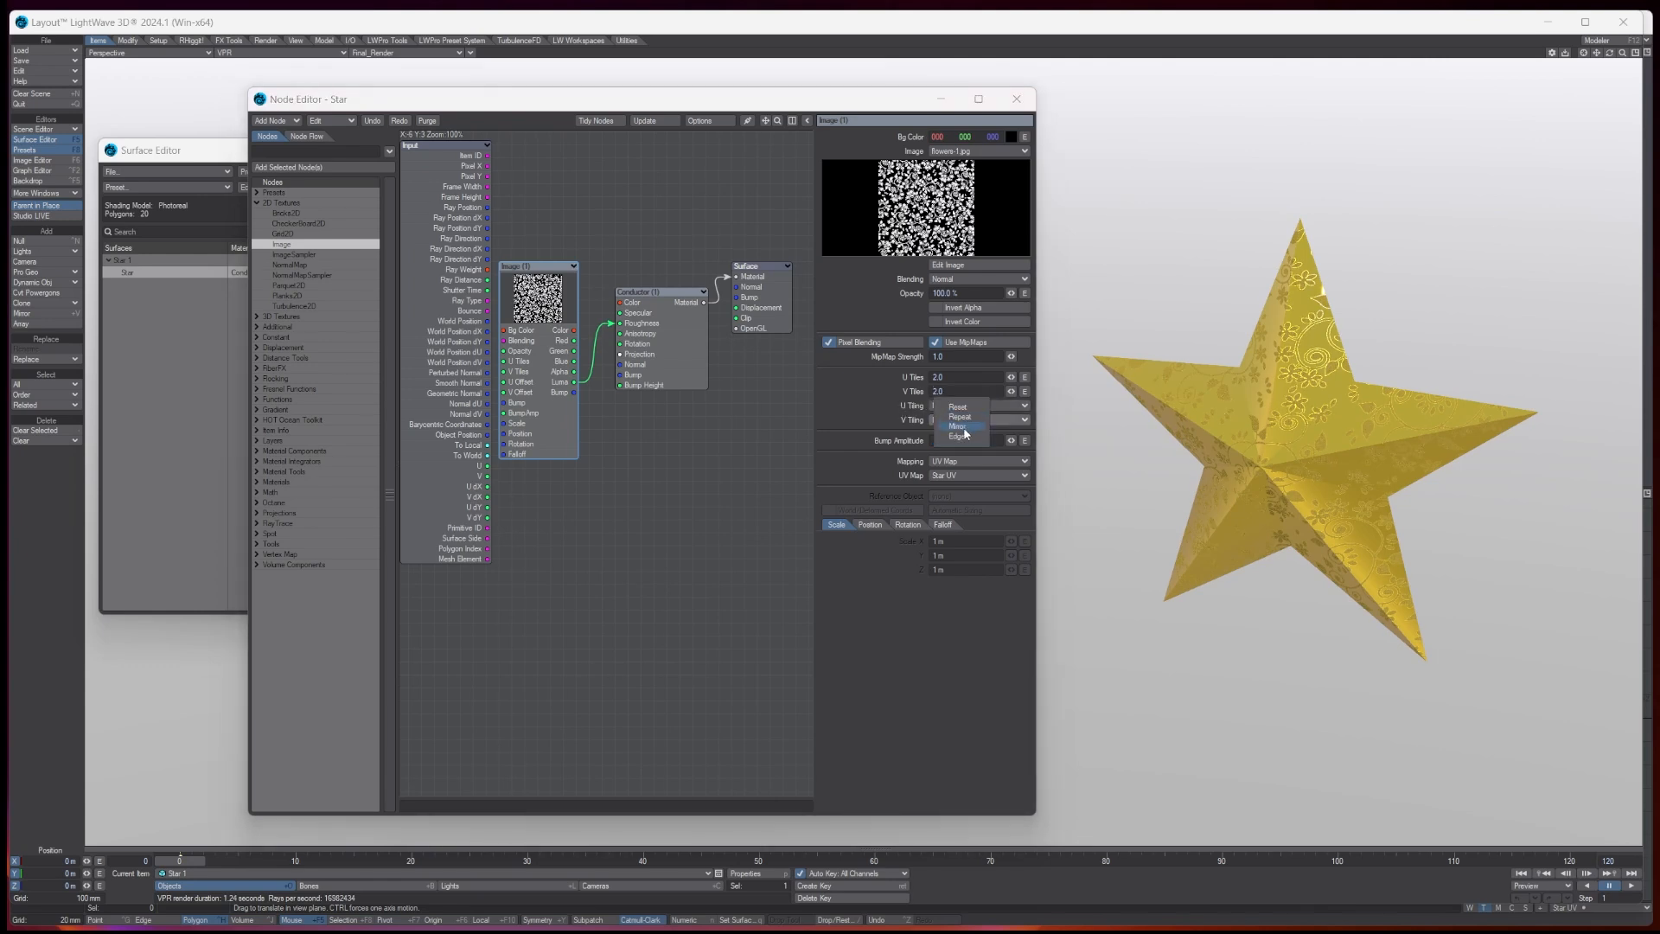
pyautogui.click(961, 429)
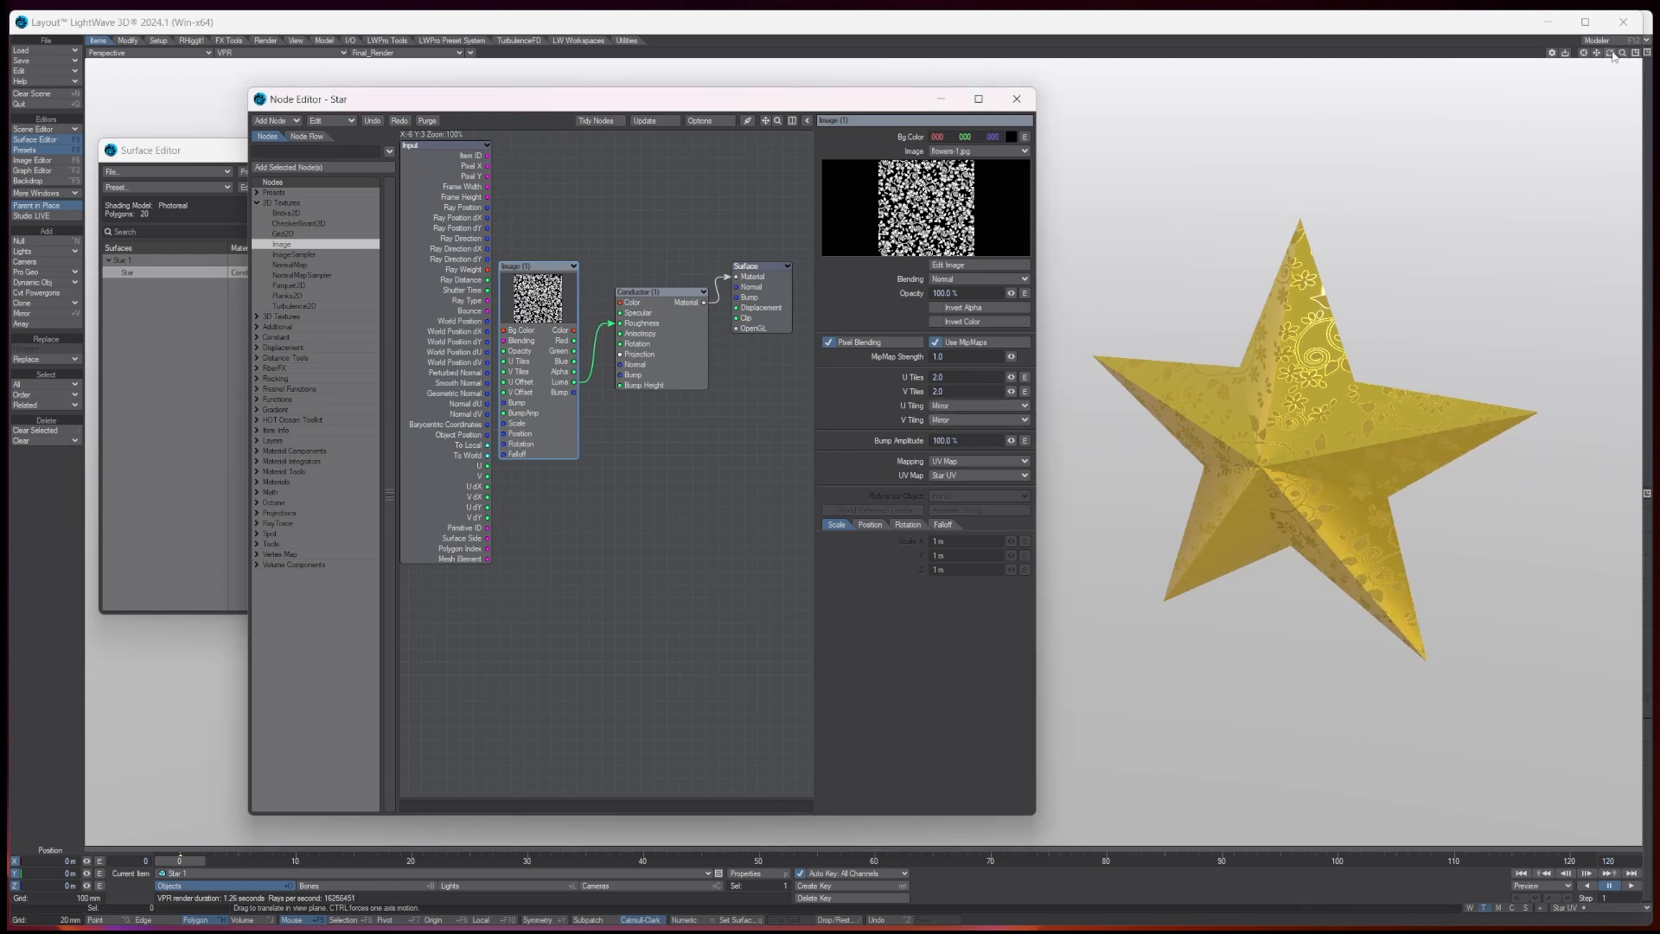
pyautogui.moveTo(1608, 53)
pyautogui.mouseDown()
pyautogui.moveTo(1547, 35)
pyautogui.moveTo(1591, 42)
pyautogui.mouseUp()
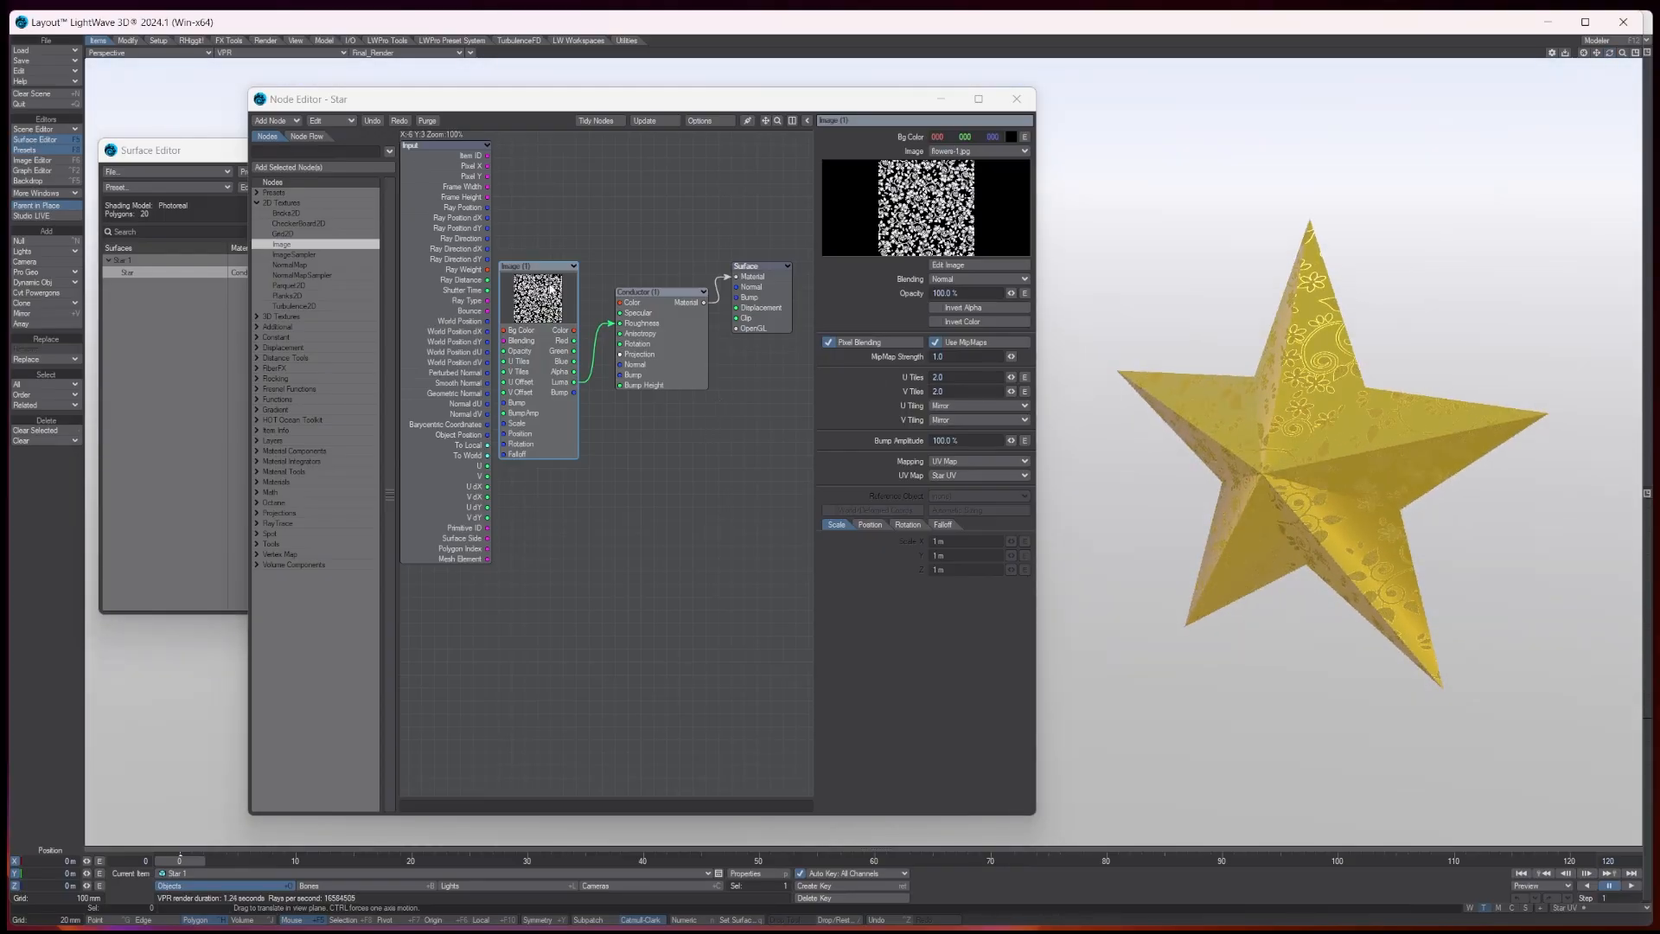
# Make room in the graph, add an EdgeShader node below the Image node, and connect its Normal output to the Conductor's Normal input
pyautogui.moveTo(550, 288); pyautogui.dragTo(550, 366)
pyautogui.moveTo(870, 102); pyautogui.dragTo(782, 102)
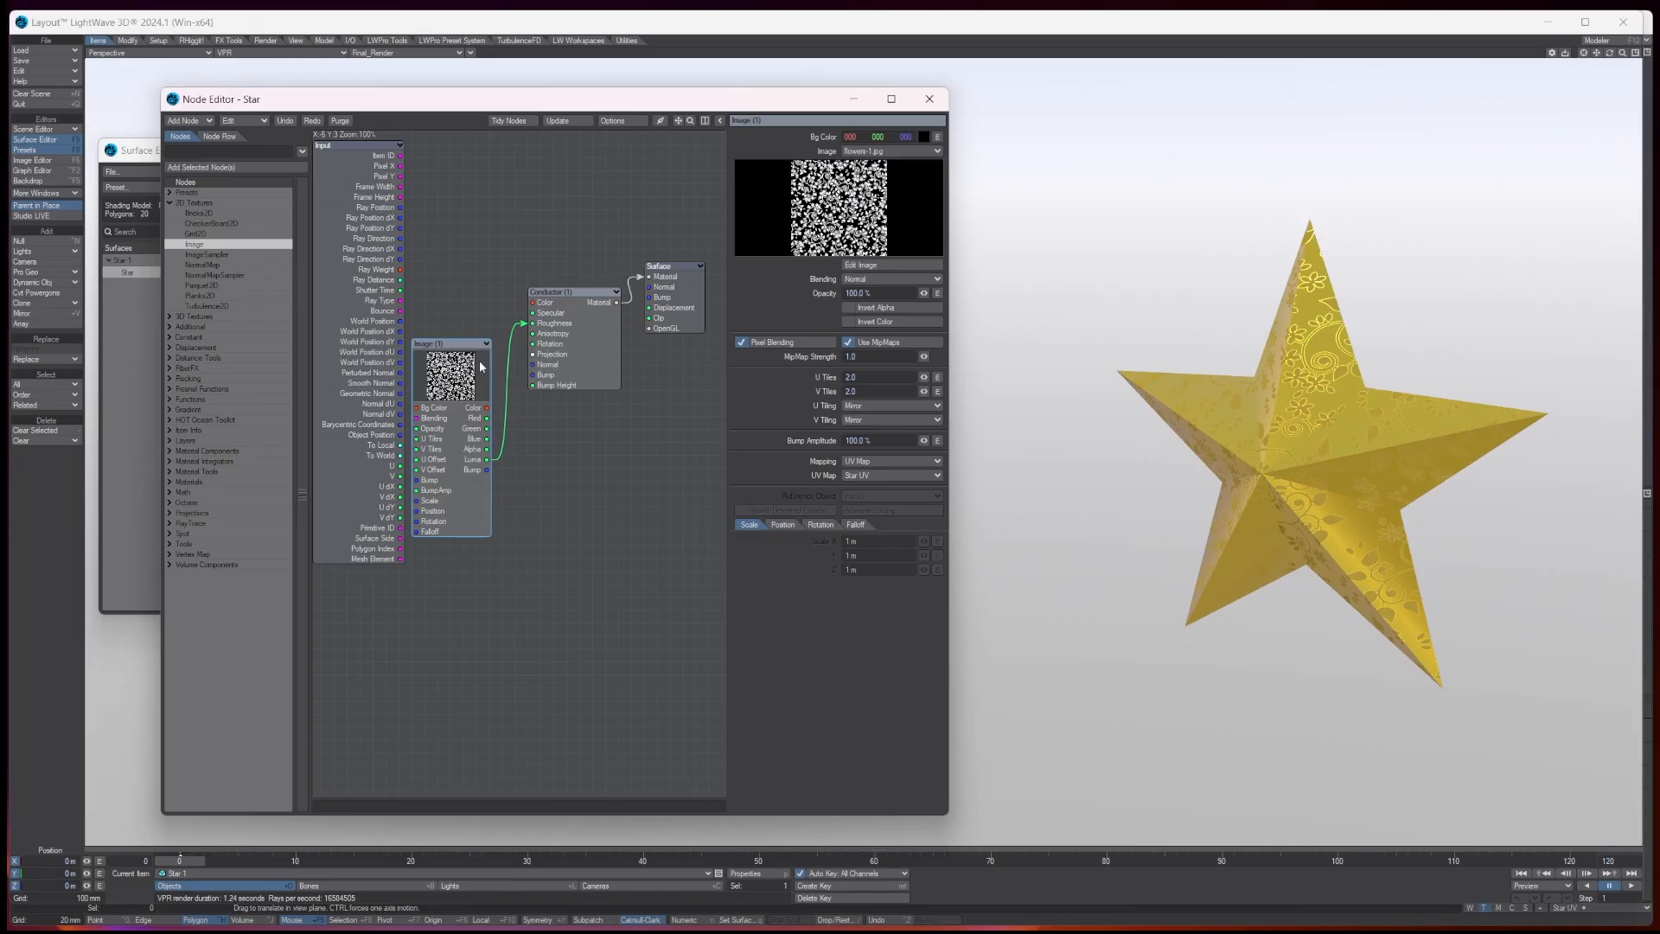
pyautogui.moveTo(481, 367); pyautogui.dragTo(495, 418)
pyautogui.moveTo(571, 292); pyautogui.dragTo(688, 265)
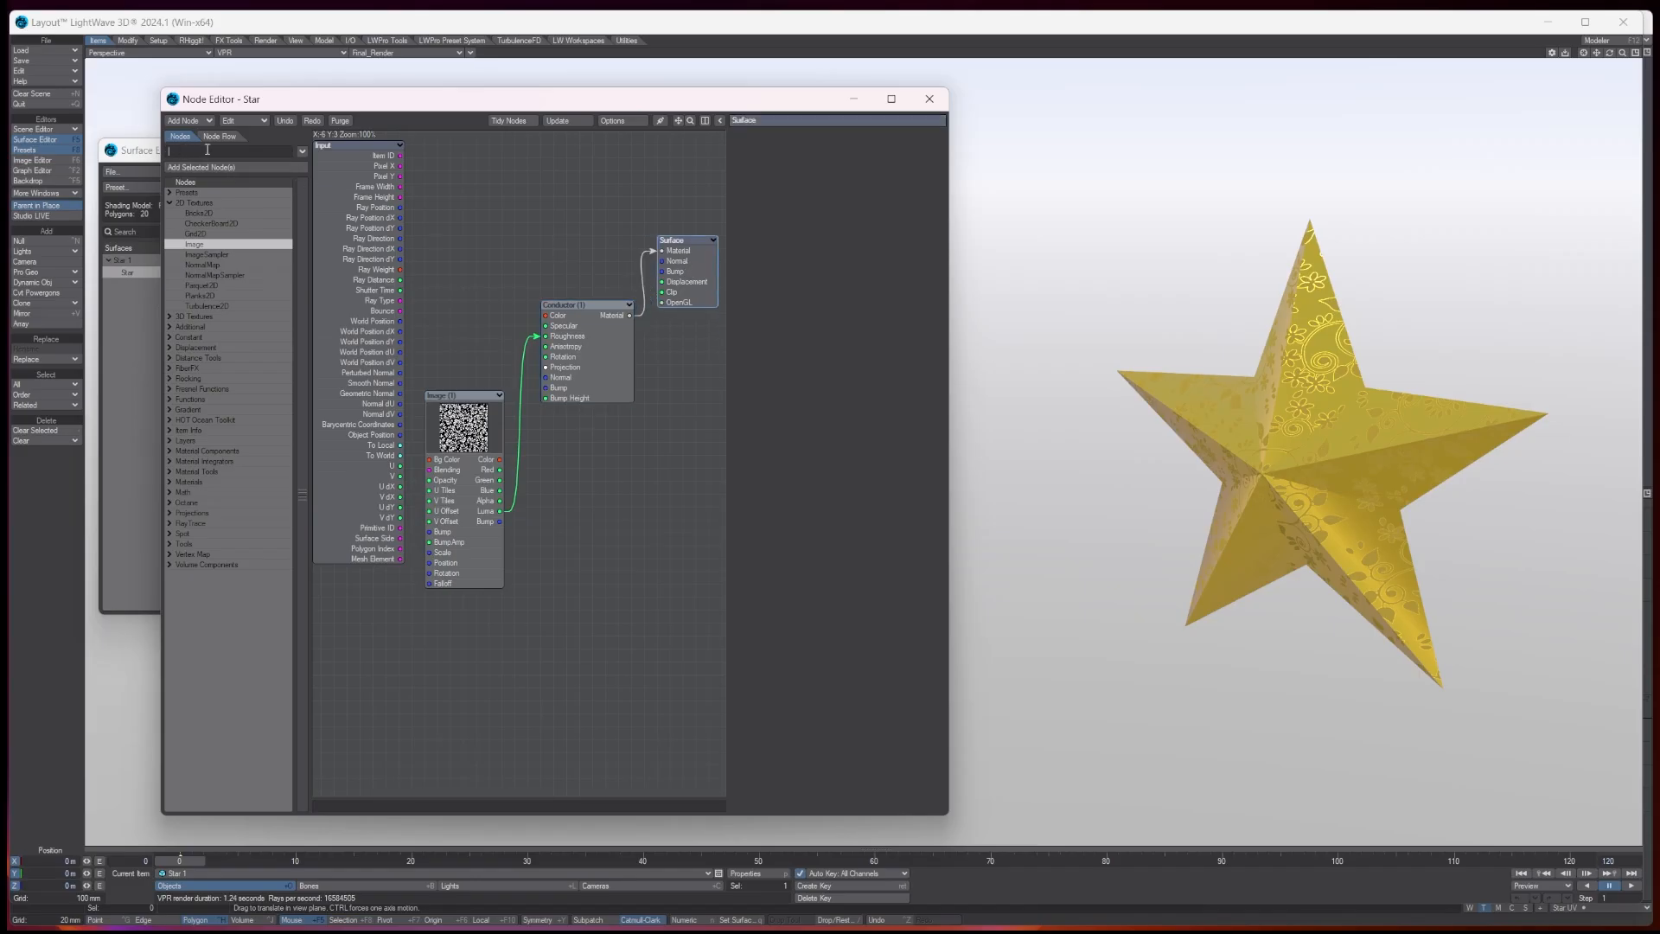
pyautogui.write('edge')
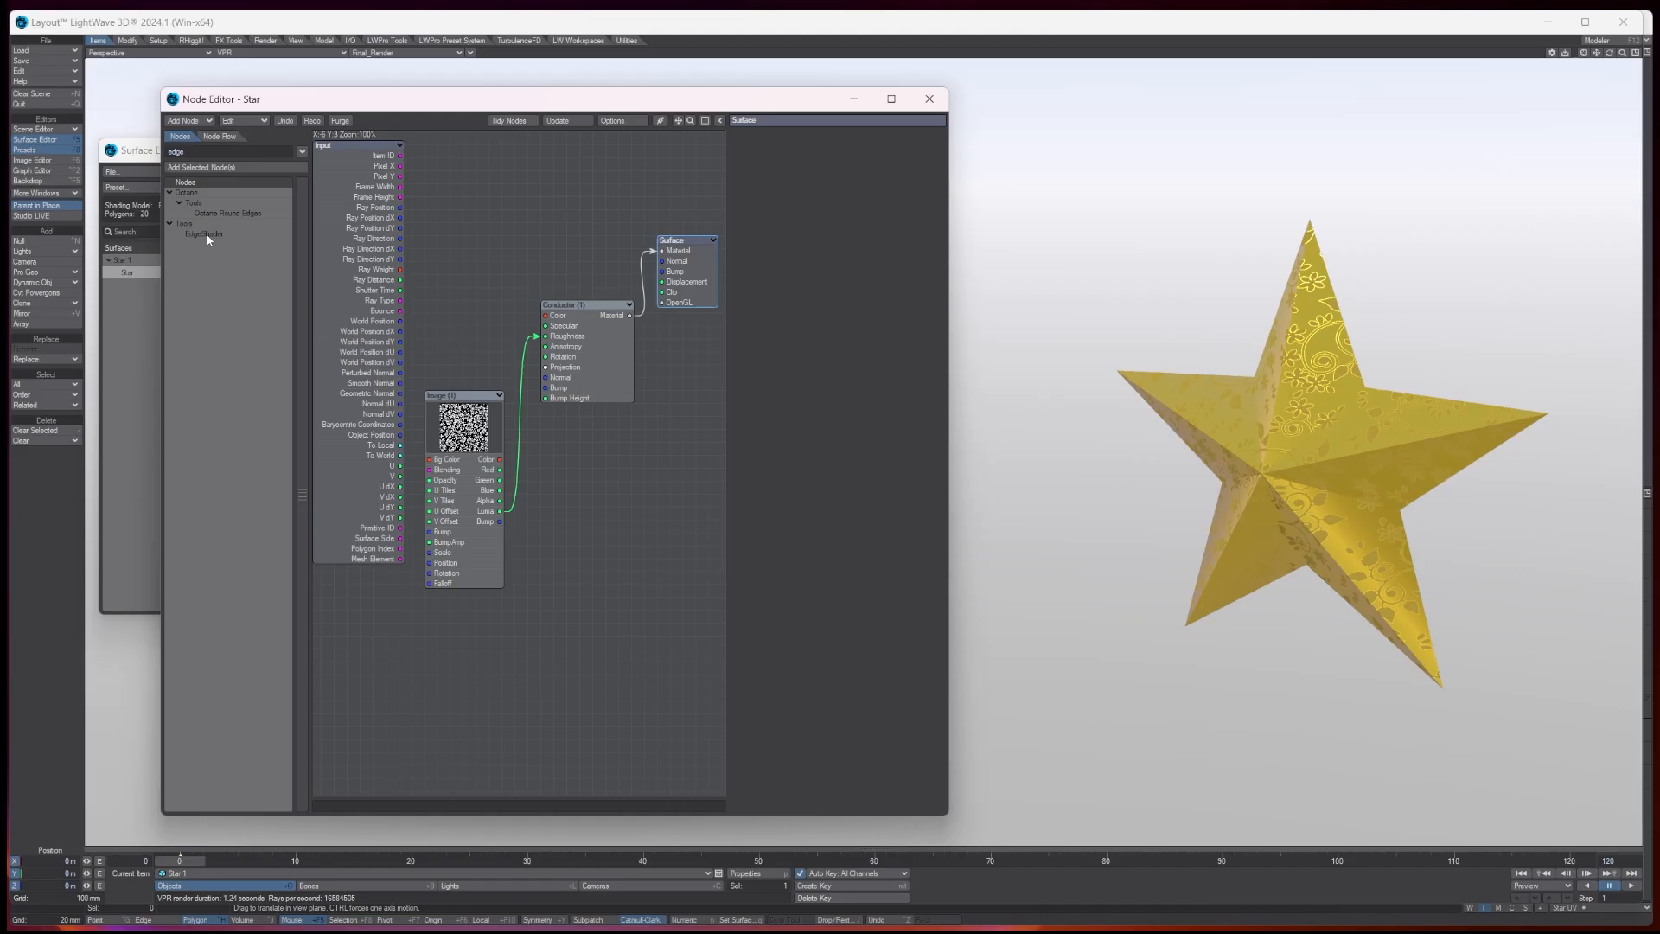
pyautogui.moveTo(208, 235); pyautogui.dragTo(547, 458)
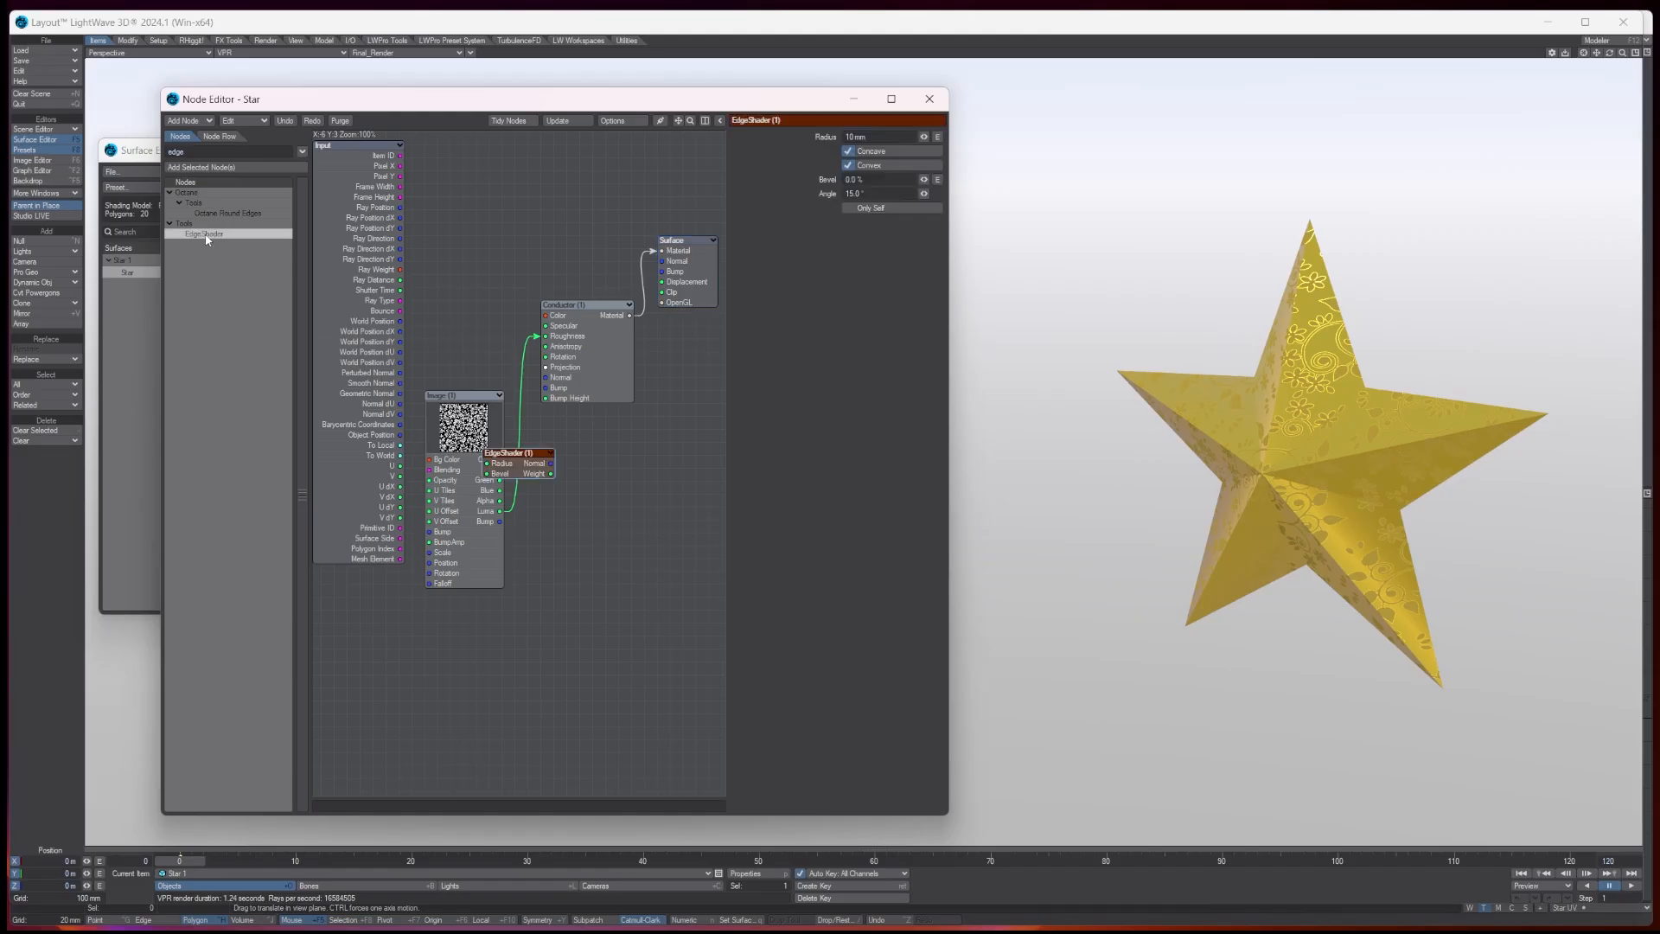
pyautogui.moveTo(455, 410); pyautogui.dragTo(416, 253)
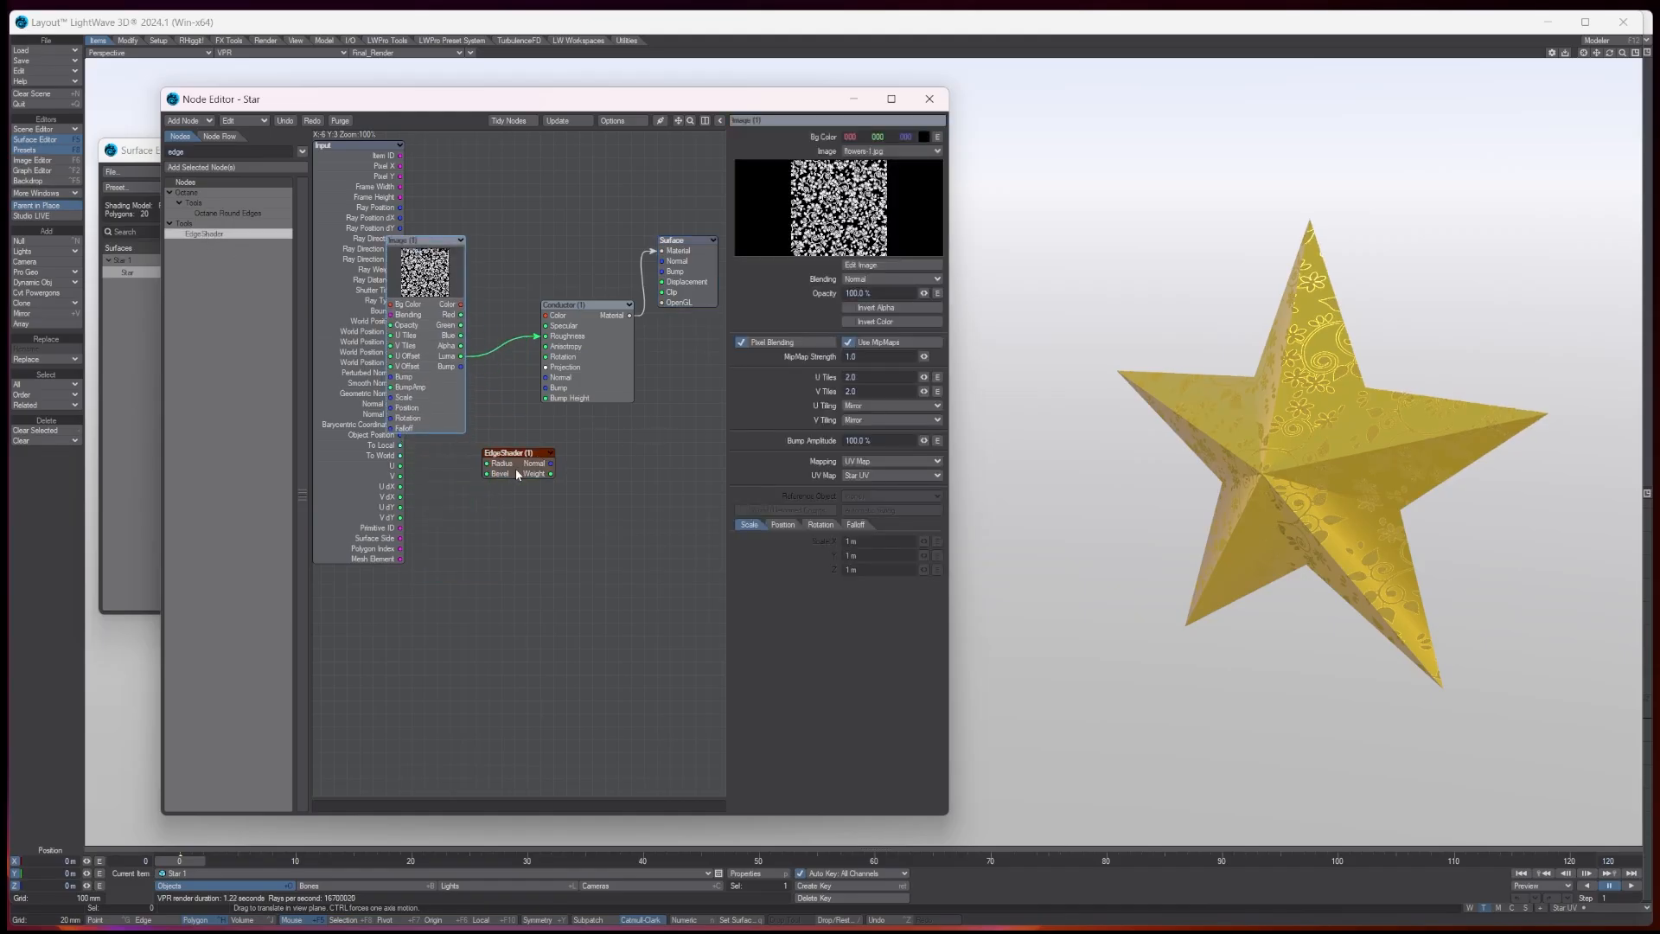
pyautogui.moveTo(516, 469); pyautogui.dragTo(470, 475)
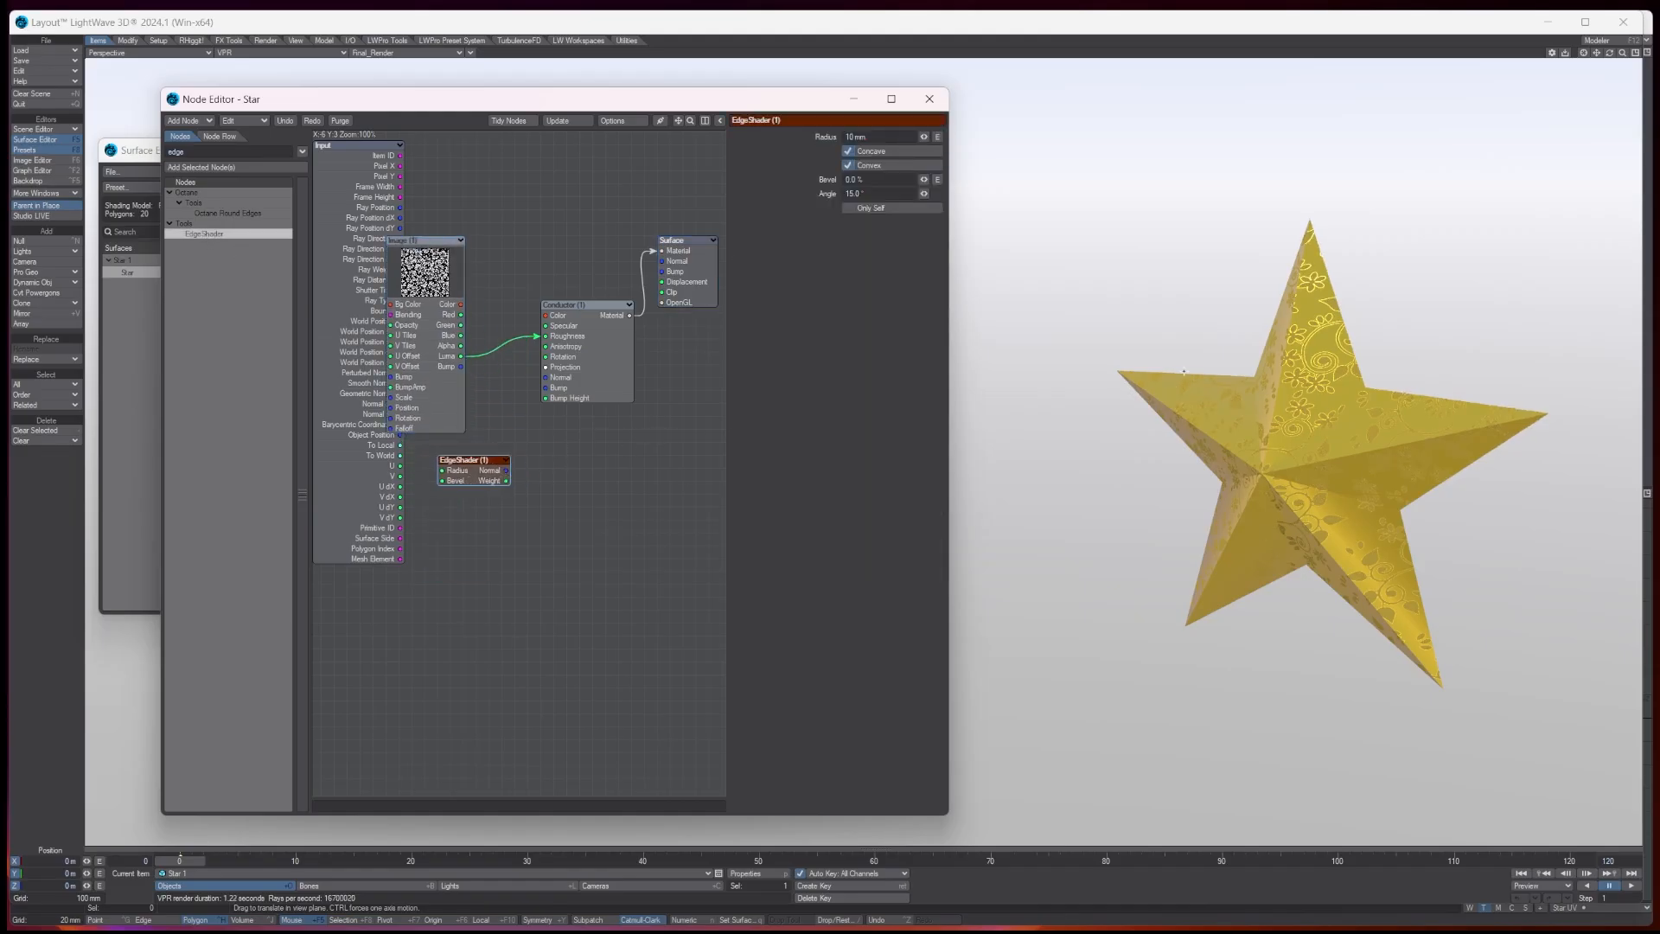
pyautogui.moveTo(508, 471); pyautogui.dragTo(560, 380)
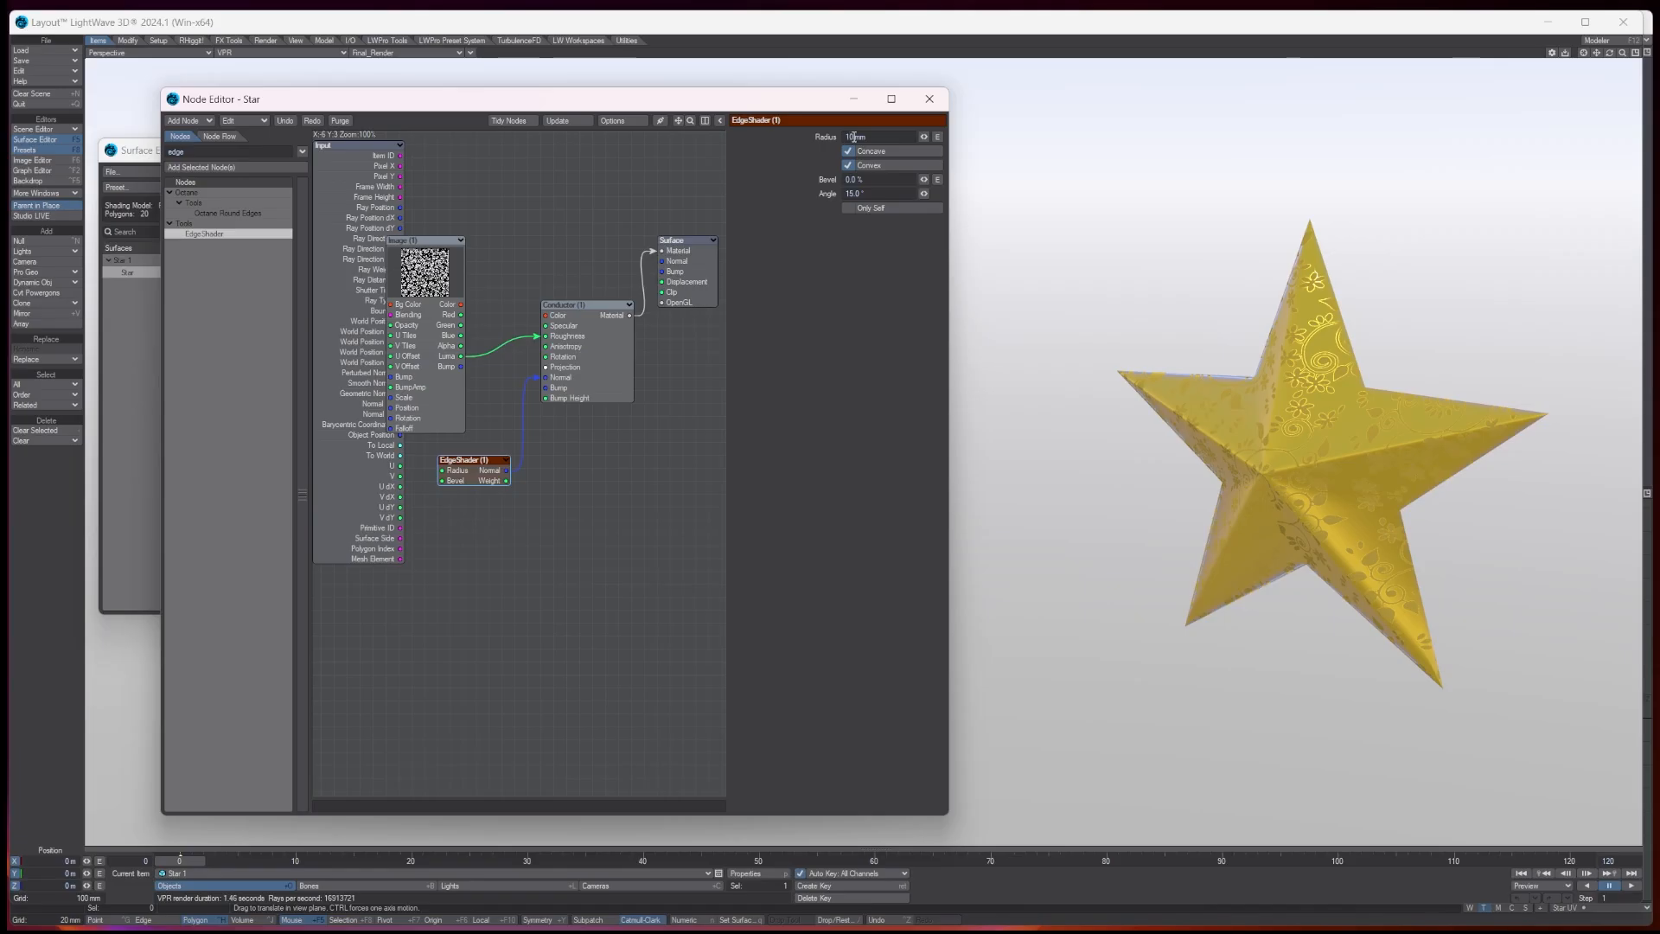
# Try an EdgeShader radius of 50 mm and return it to 10 mm
pyautogui.moveTo(854, 137); pyautogui.dragTo(807, 131)
pyautogui.write('50')
pyautogui.press('Tab')
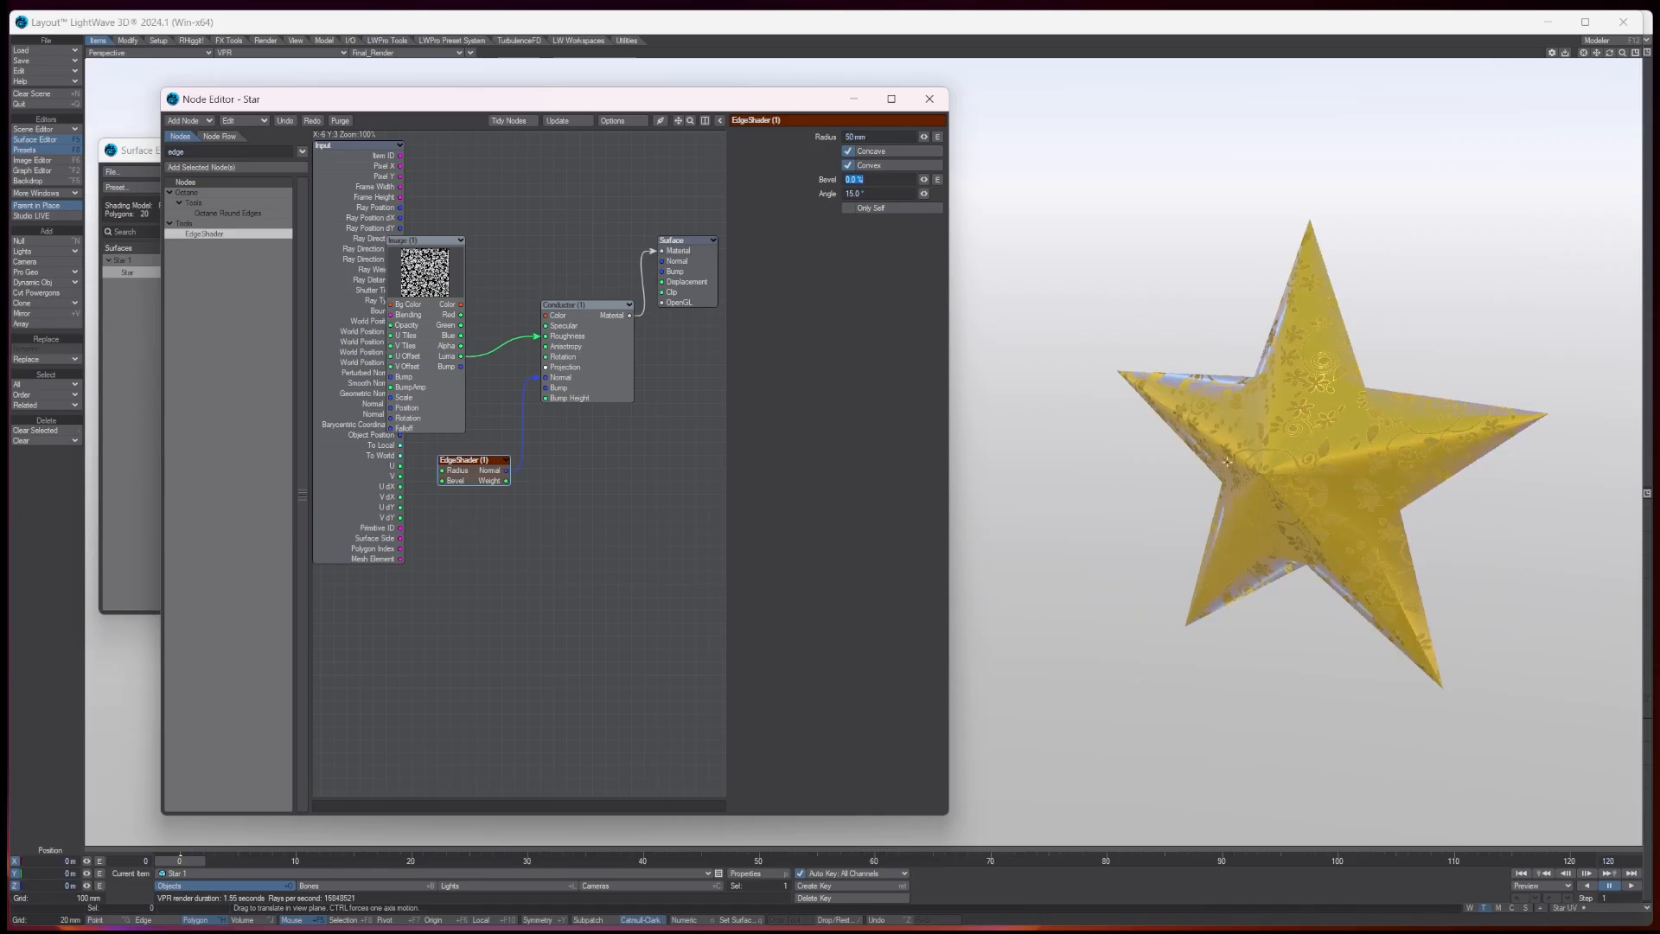
pyautogui.moveTo(854, 137); pyautogui.dragTo(827, 137)
pyautogui.write('10')
pyautogui.press('Tab')
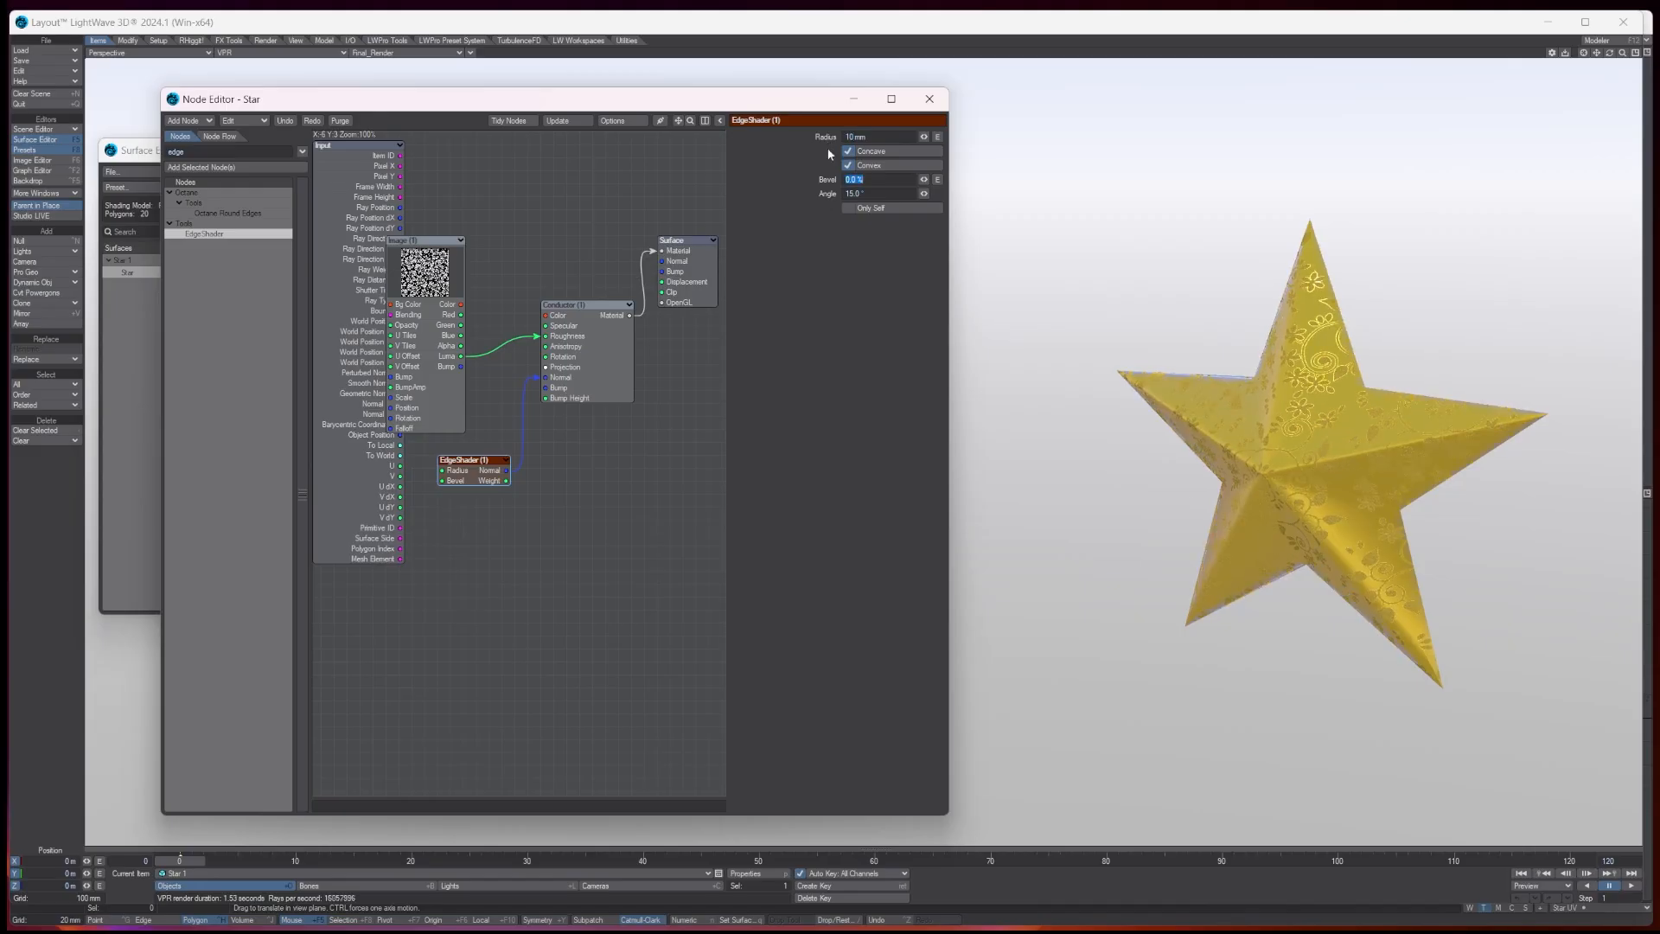
# Tidy the Image node's position, clear the node search, and close the Node Editor to give the rendered star a larger, unobstructed view
pyautogui.moveTo(411, 241); pyautogui.dragTo(448, 228)
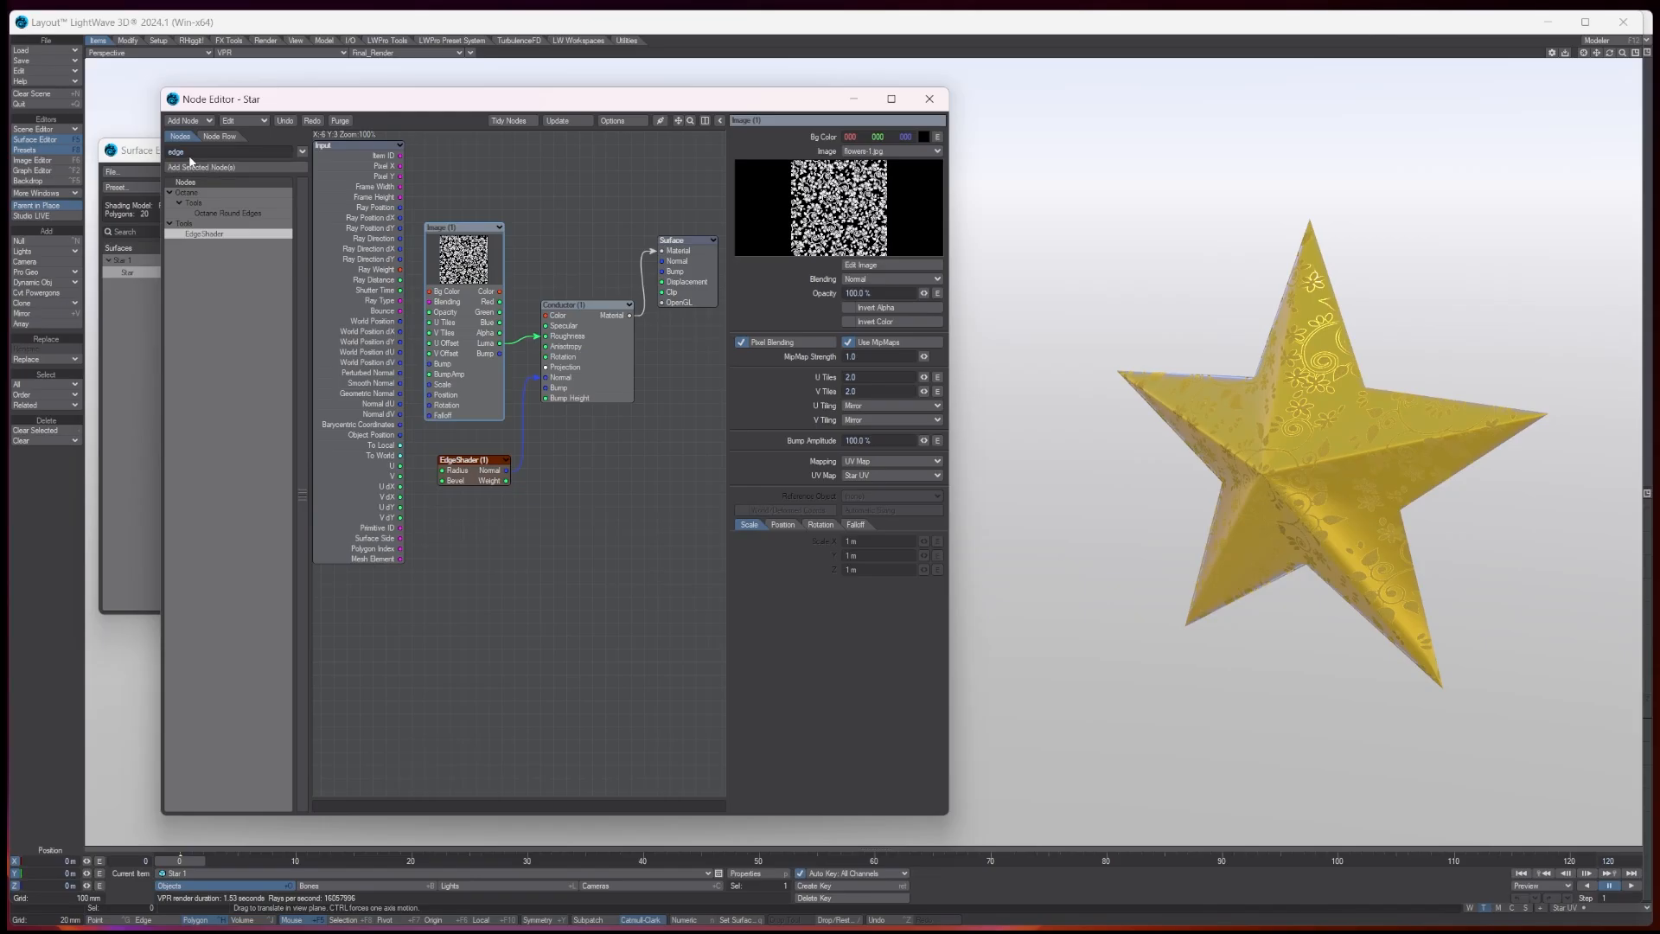
pyautogui.moveTo(187, 151); pyautogui.dragTo(140, 152)
pyautogui.press('BackSpace')
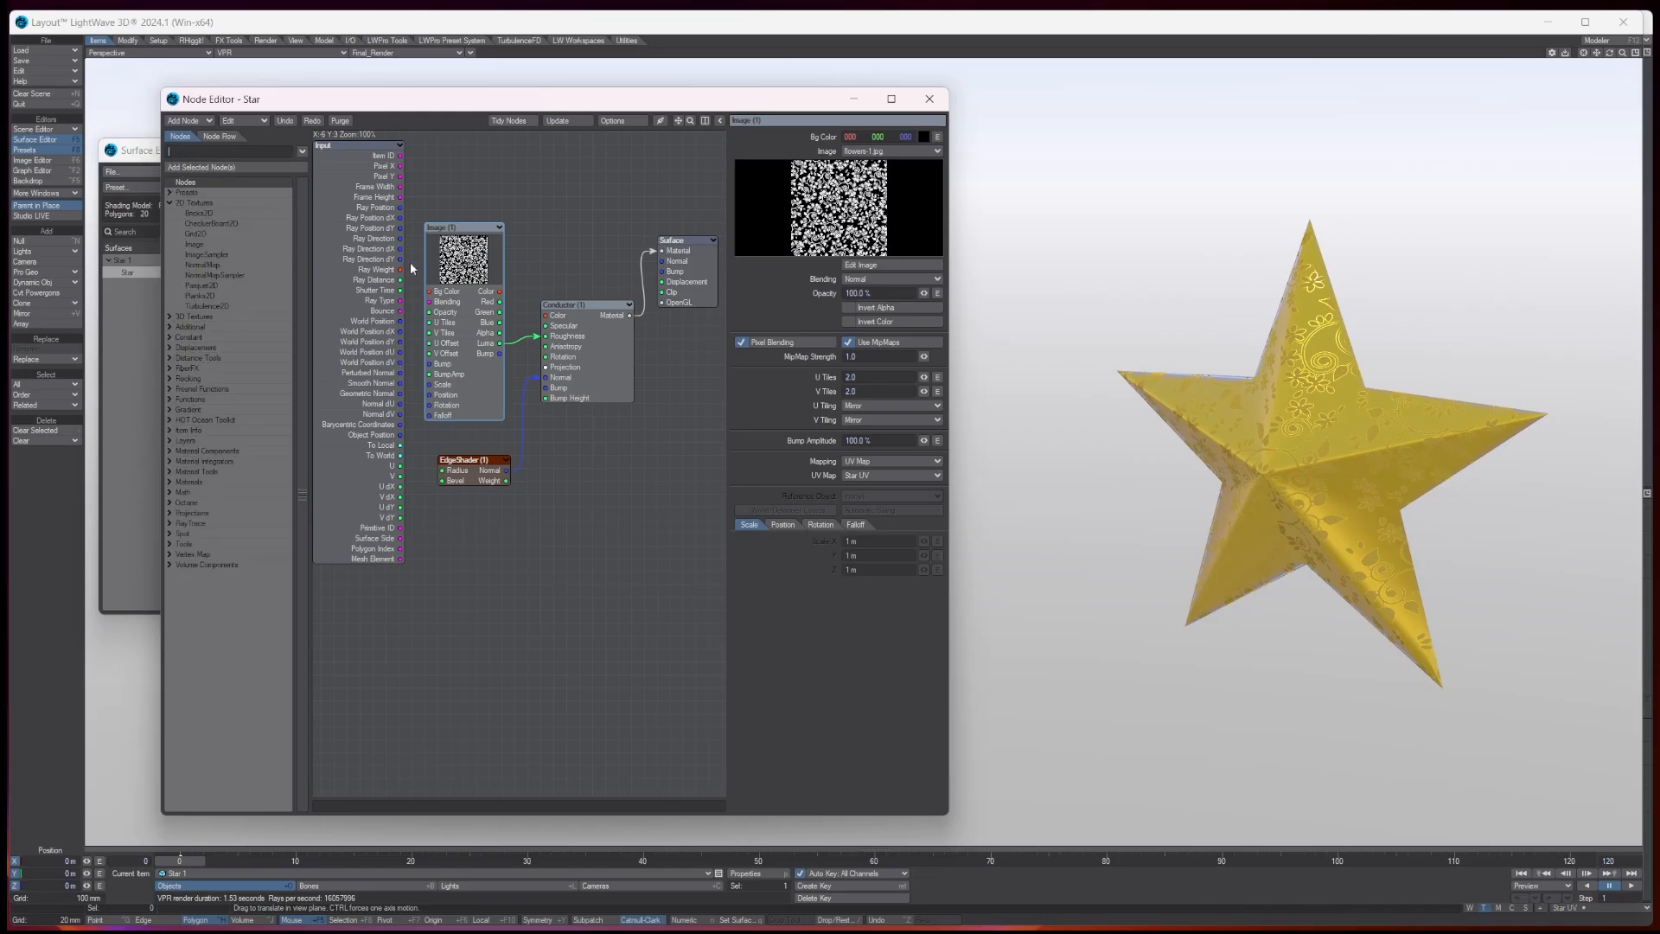
pyautogui.click(929, 99)
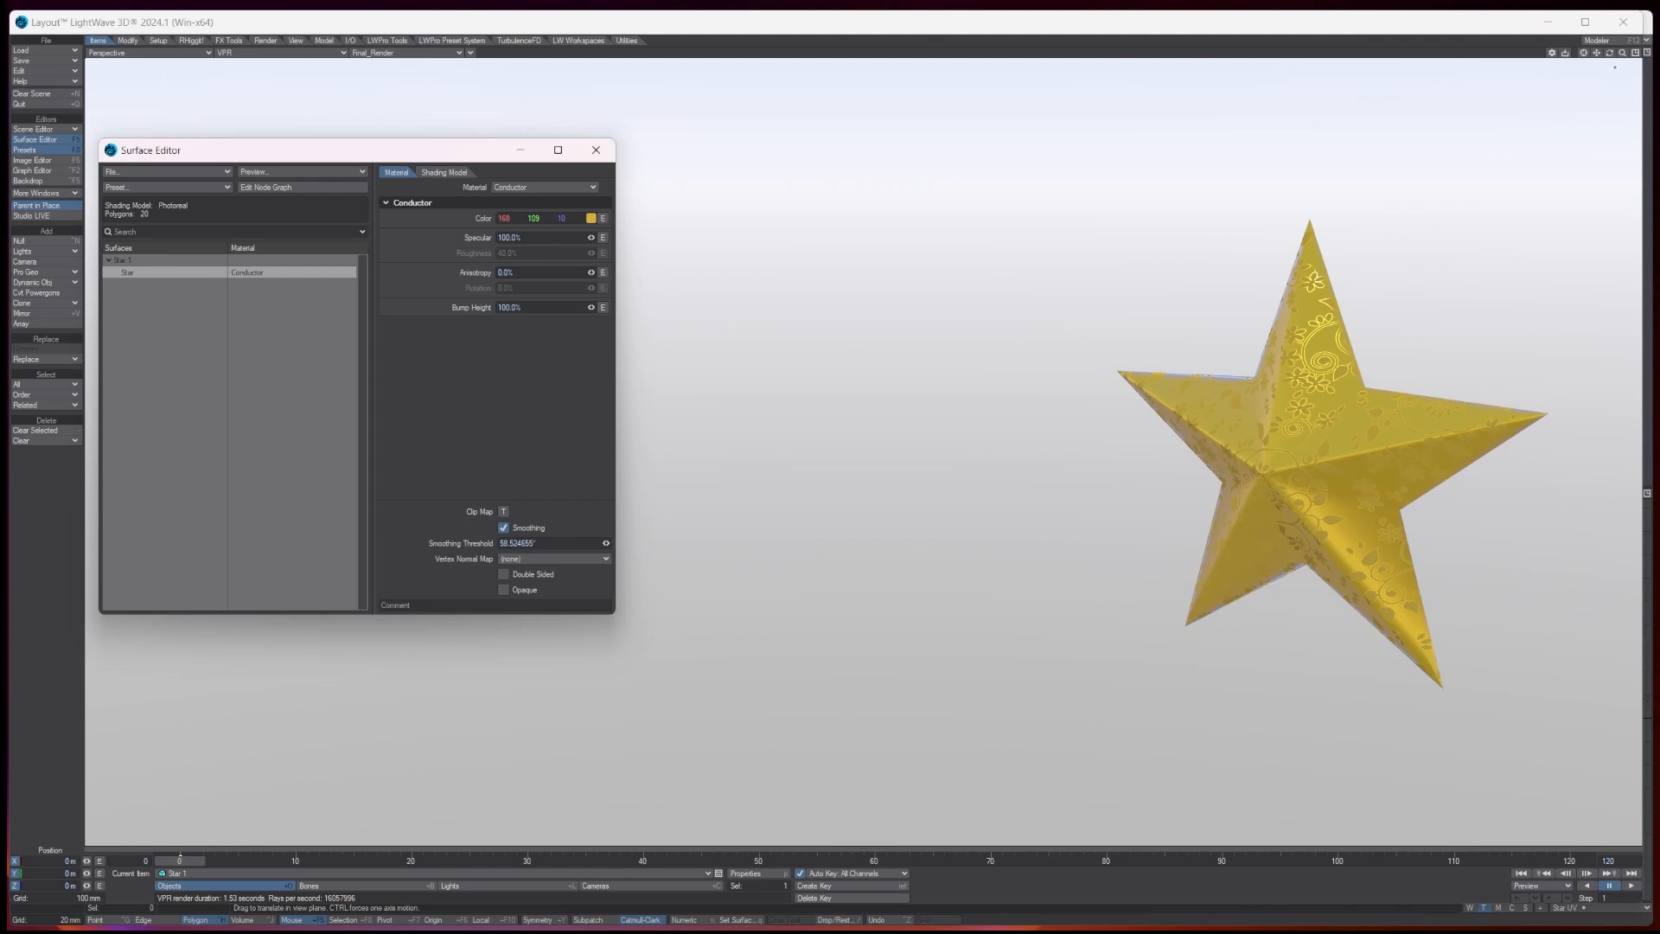
pyautogui.moveTo(1596, 53); pyautogui.dragTo(1463, 52)
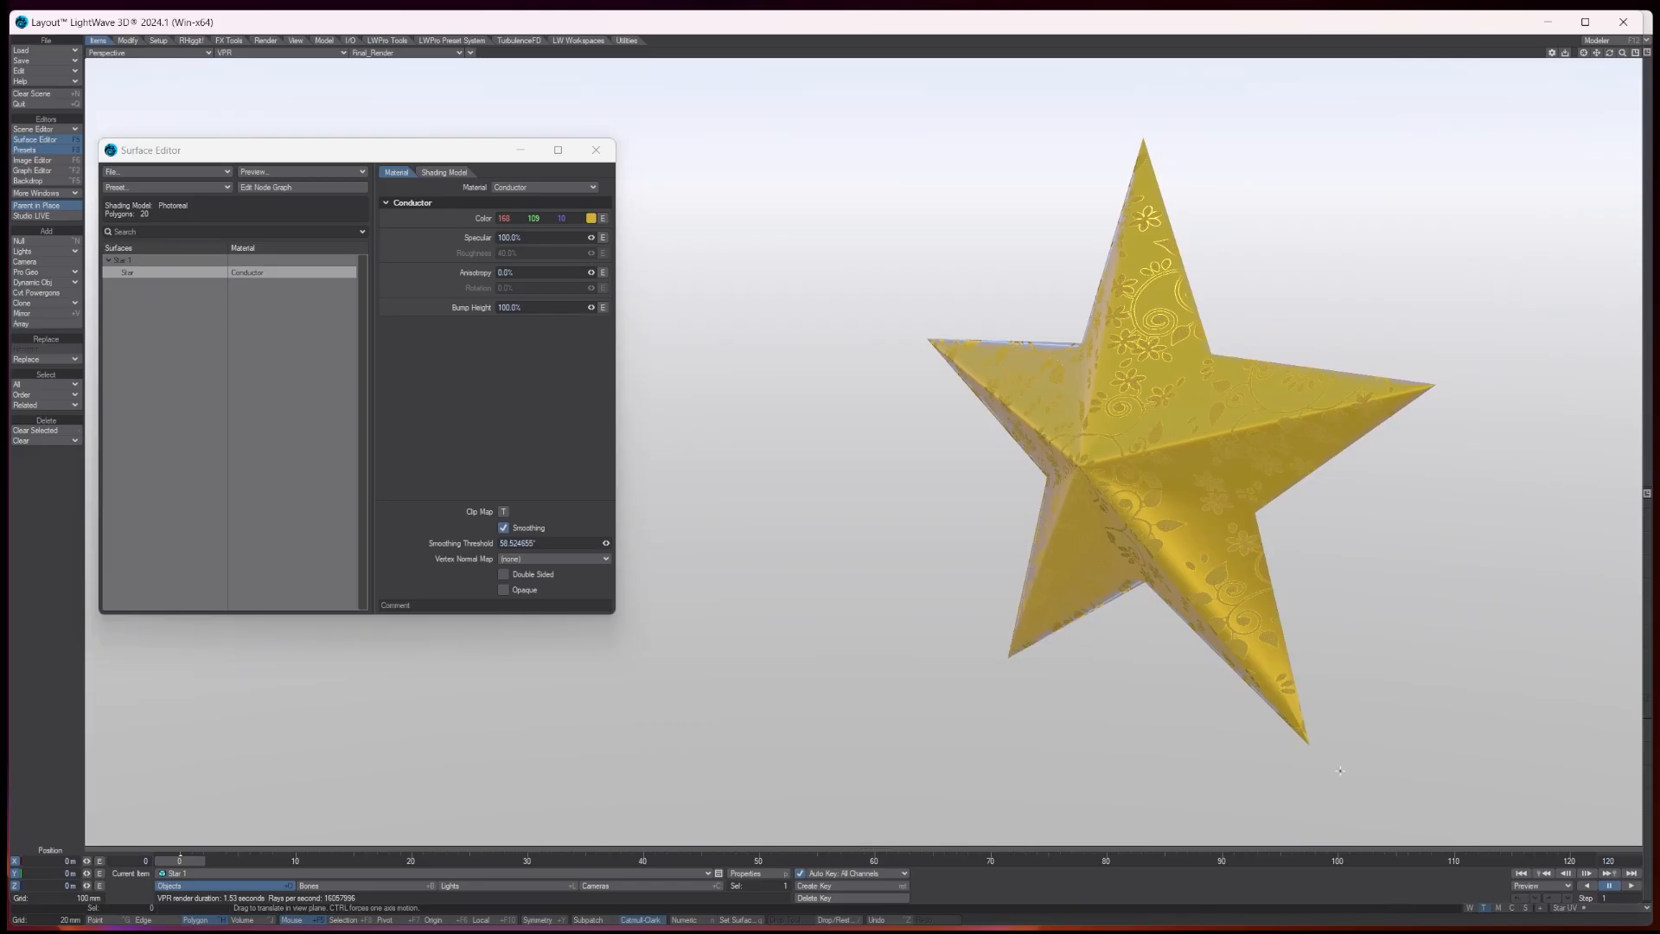